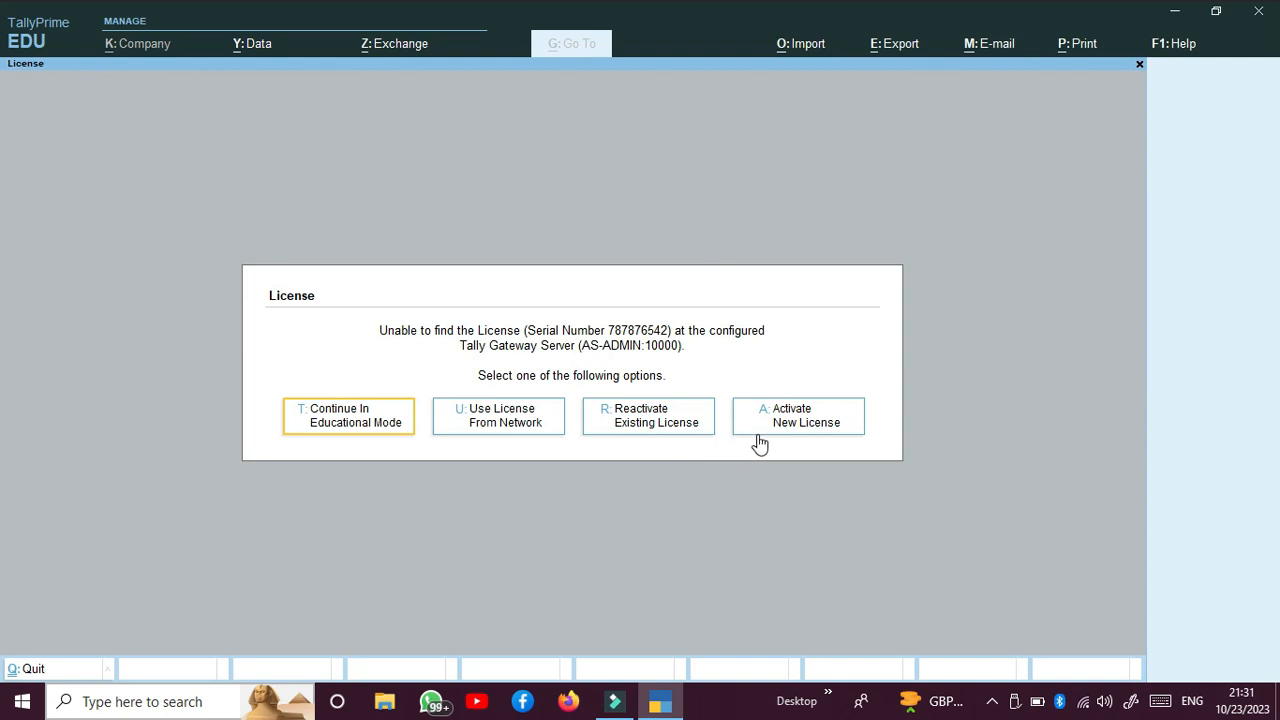
# Step: Continue in Educational Mode and start creating a new company
pyautogui.click(352, 422)
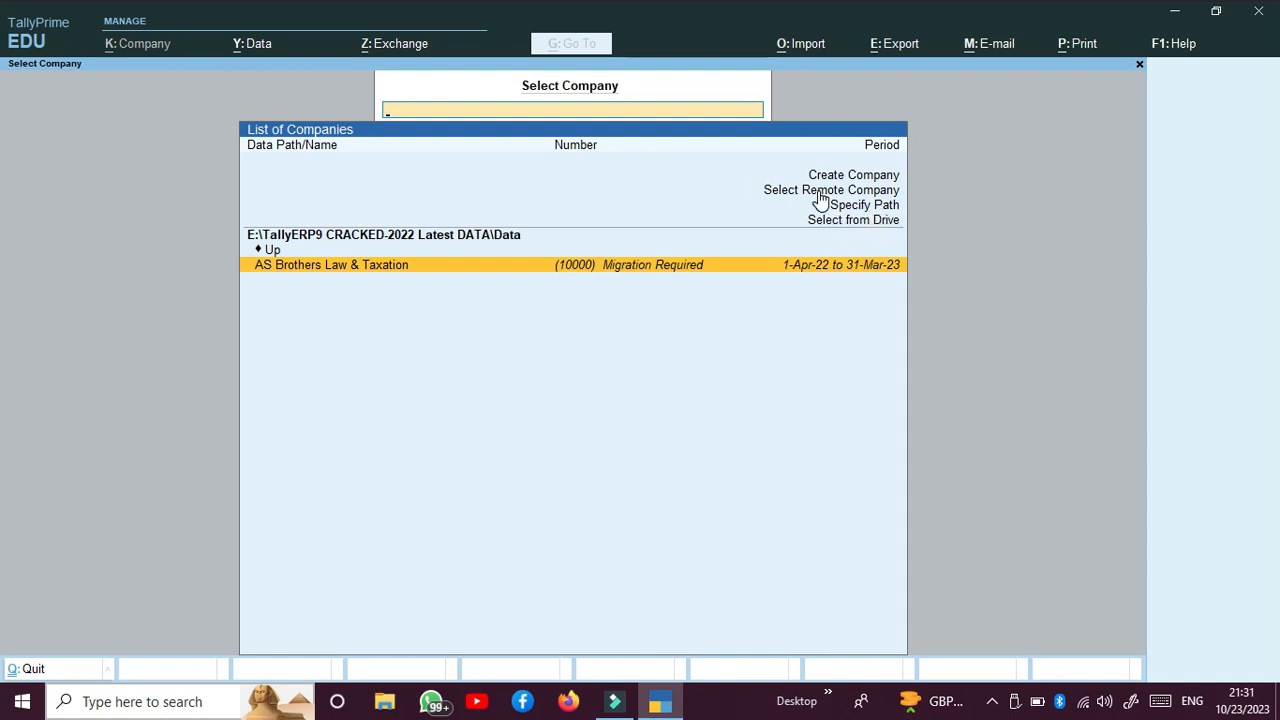
pyautogui.press('Up')
pyautogui.press('Up')
pyautogui.press('Up')
pyautogui.press('Up')
pyautogui.press('Up')
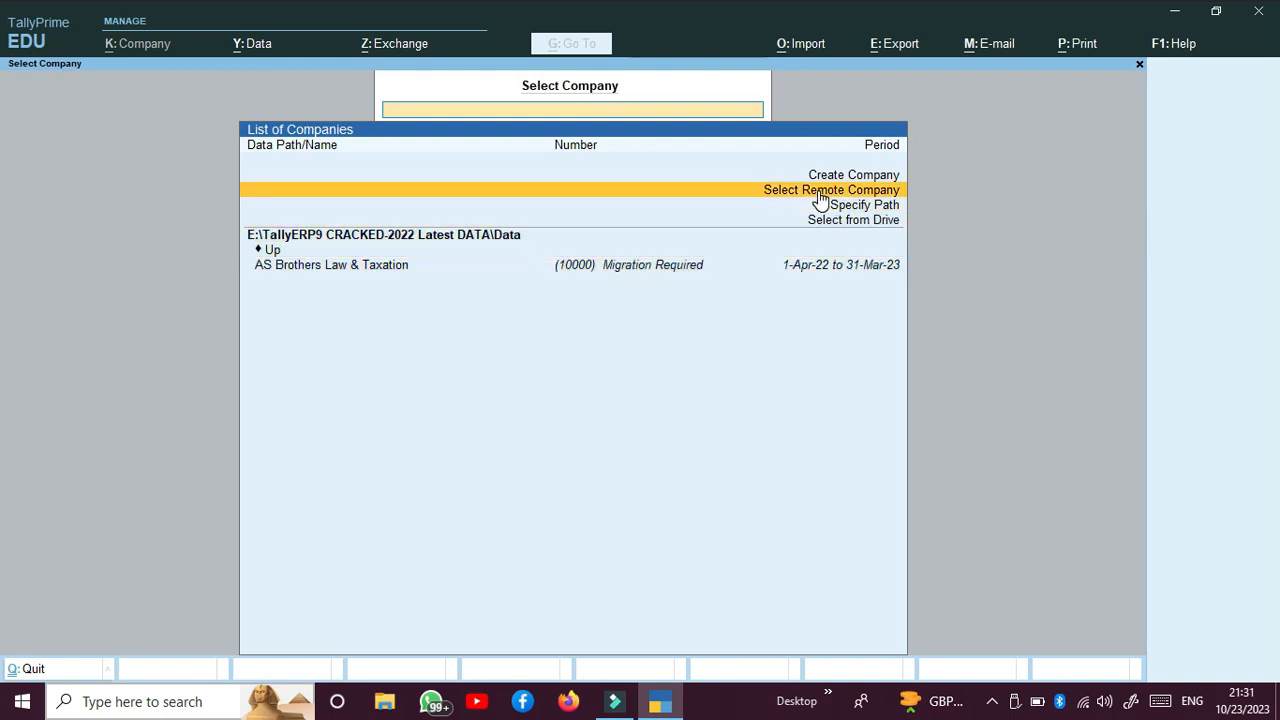
pyautogui.press('Return')
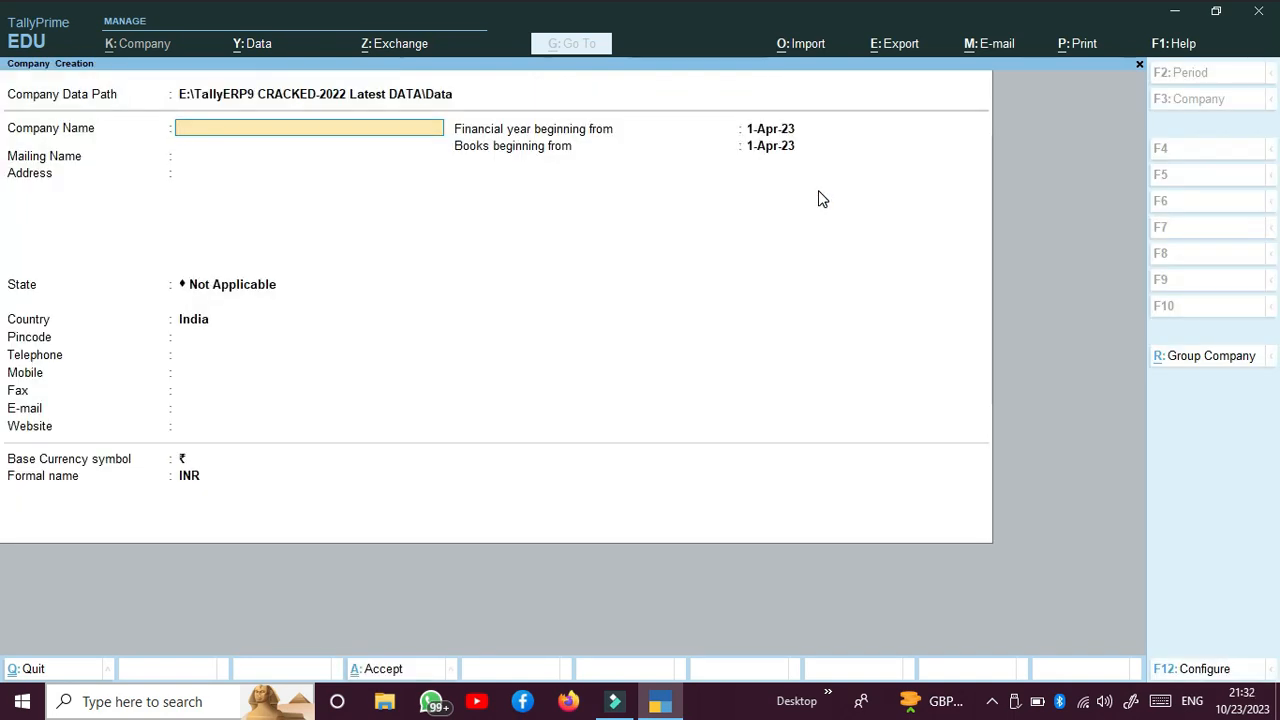
# Step: Name the company ABS TECNO FIRM LTD. and keep the same text as its mailing name
pyautogui.write('Ab')
pyautogui.press('BackSpace')
pyautogui.write('BS')
pyautogui.write(' TECGB=')
pyautogui.press('BackSpace')
pyautogui.press('BackSpace')
pyautogui.press('BackSpace')
pyautogui.write('NO FIRM ')
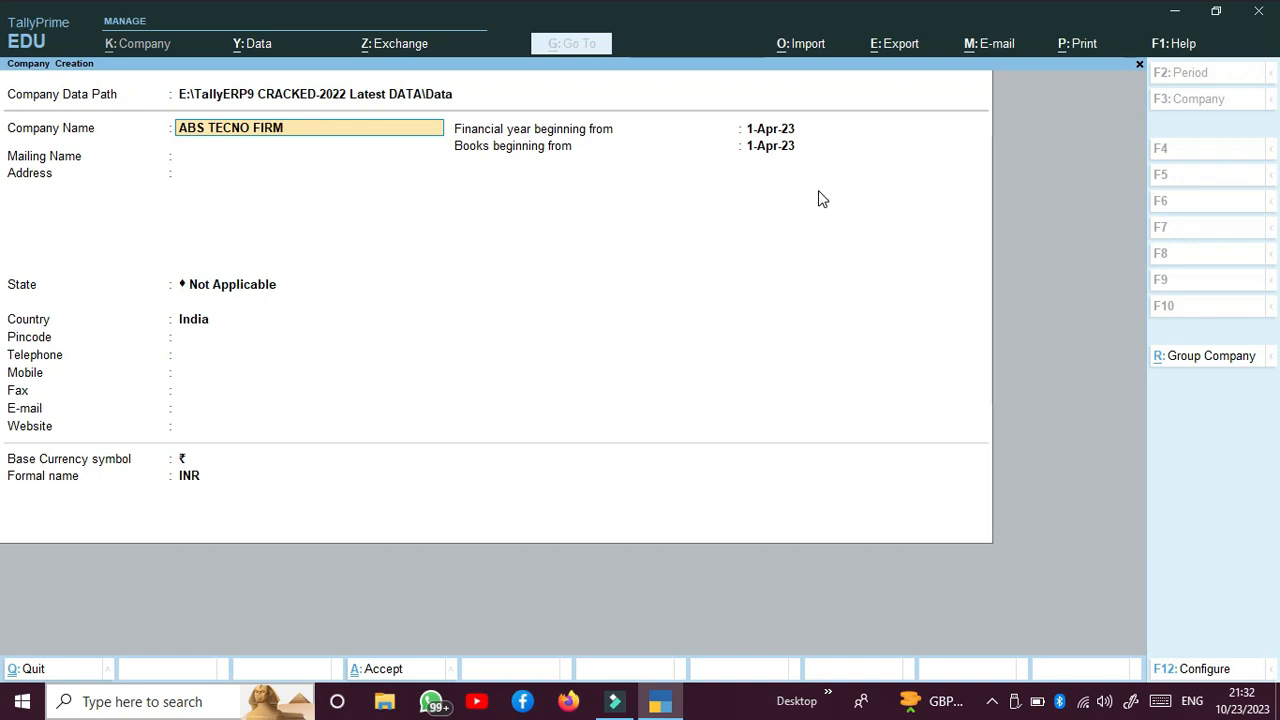
pyautogui.write('LTD.')
pyautogui.press('Return')
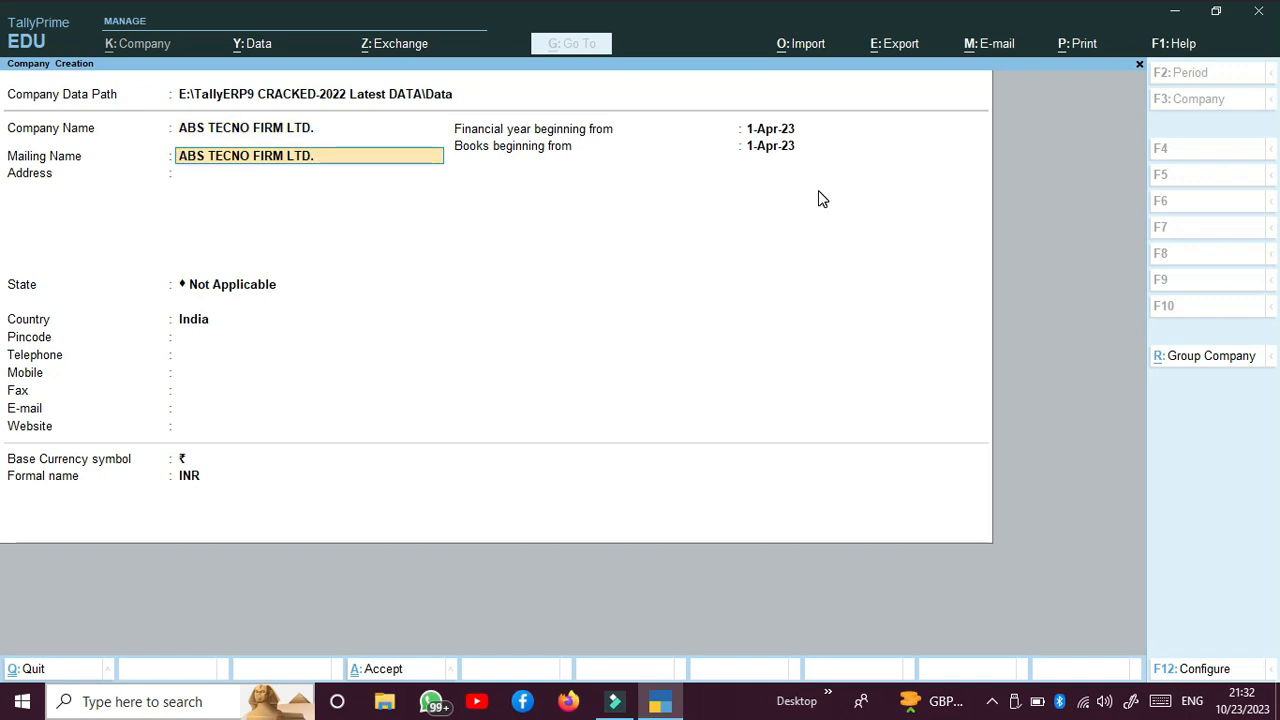
pyautogui.press('Return')
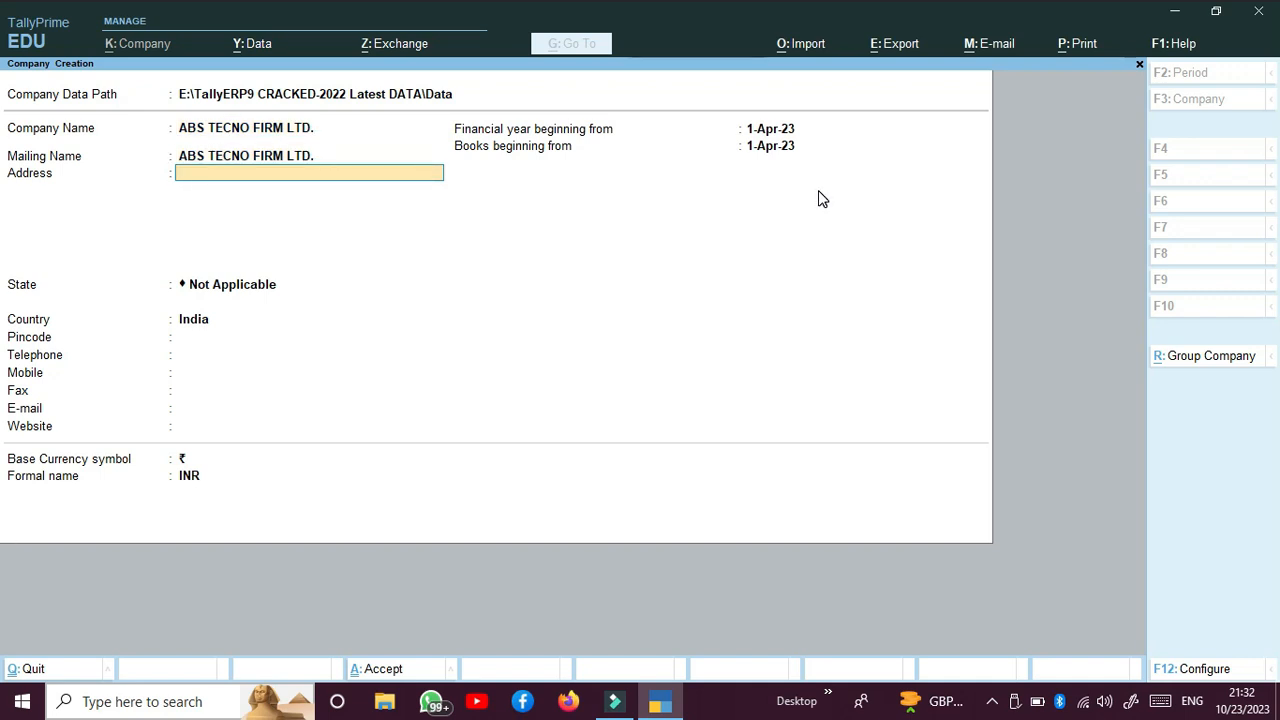
# Step: Enter the company's postal address on two lines, with the locality and district first and the postal code second
pyautogui.write('MARDAN N')
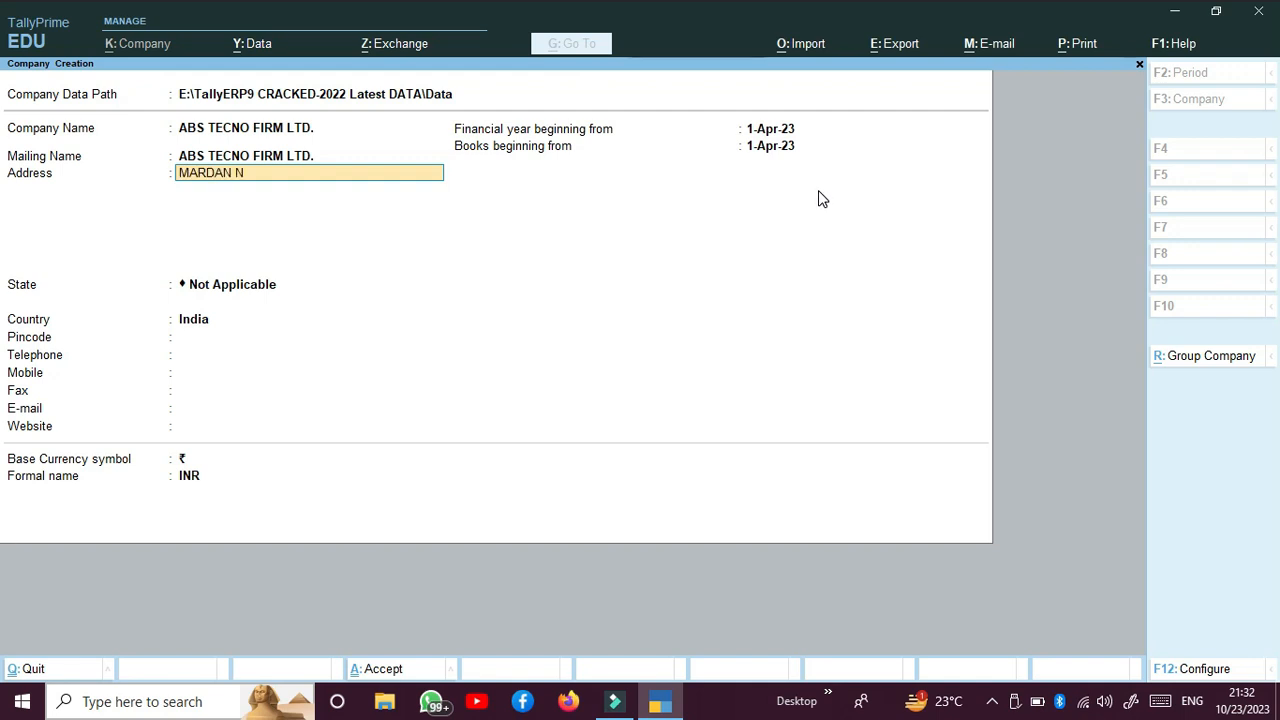
pyautogui.write('AKA,')
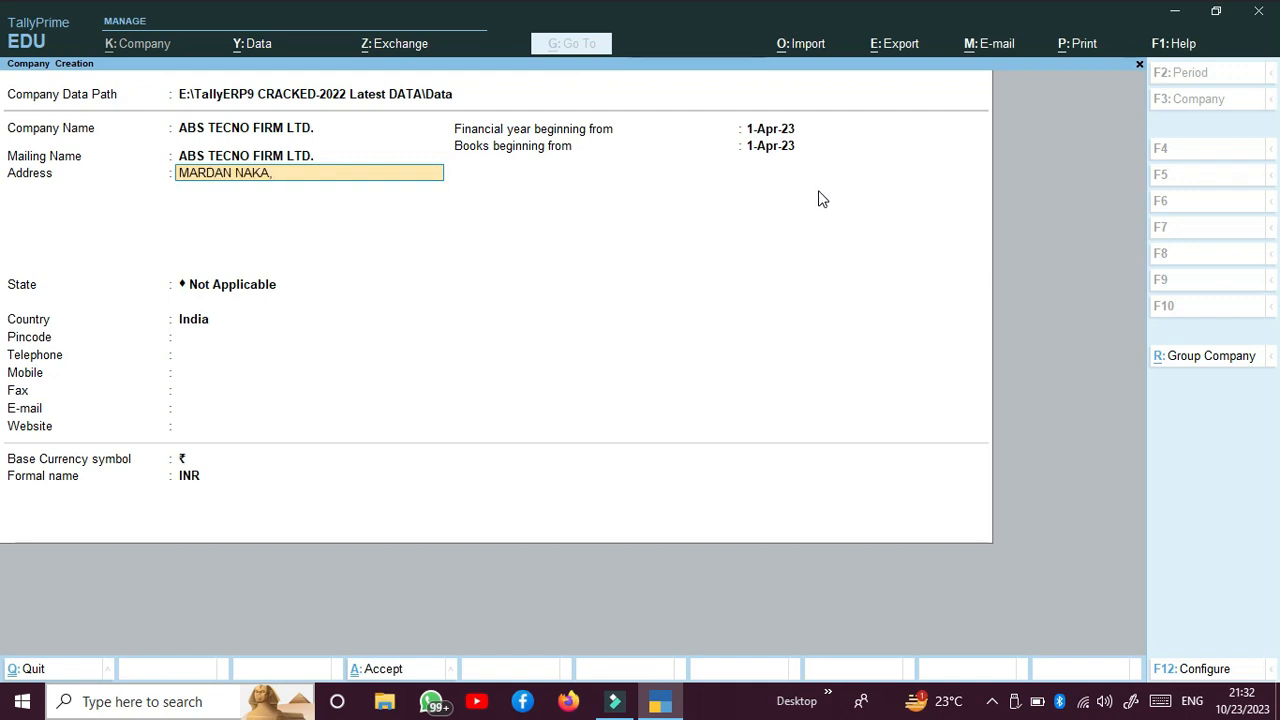
pyautogui.write(' DISTRICT - BANDA')
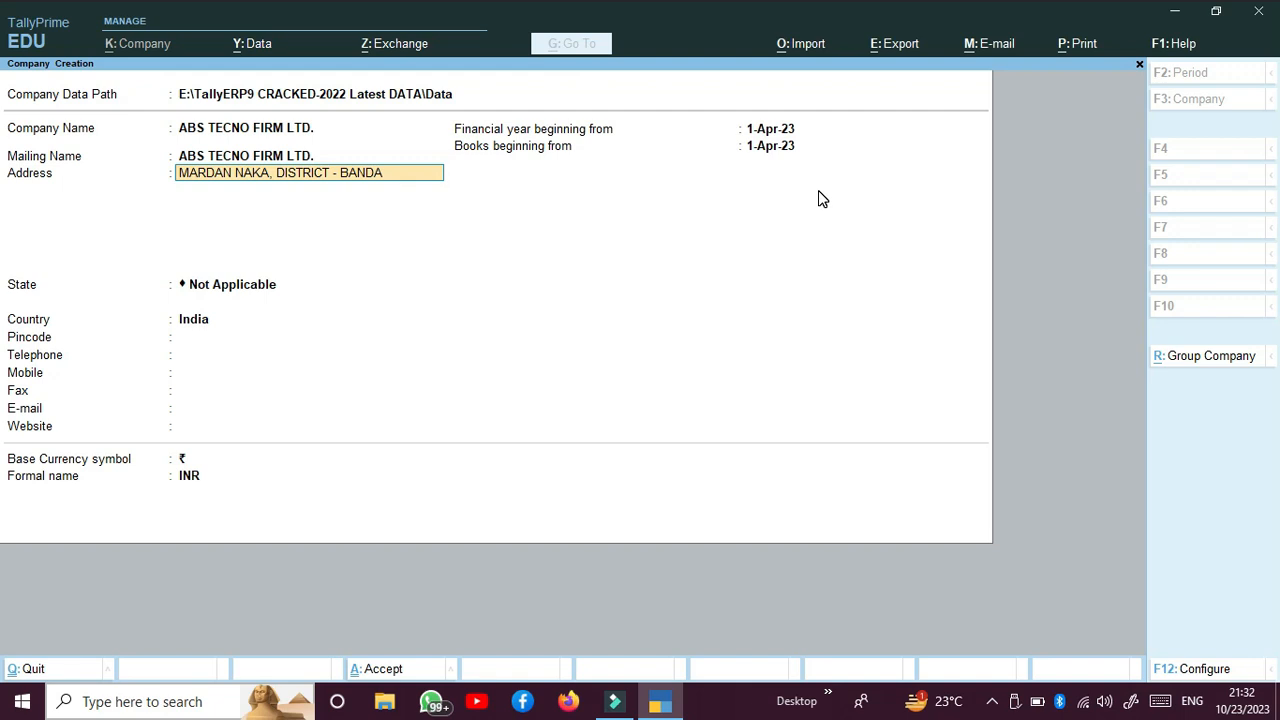
pyautogui.press('Return')
pyautogui.write('PINCODE')
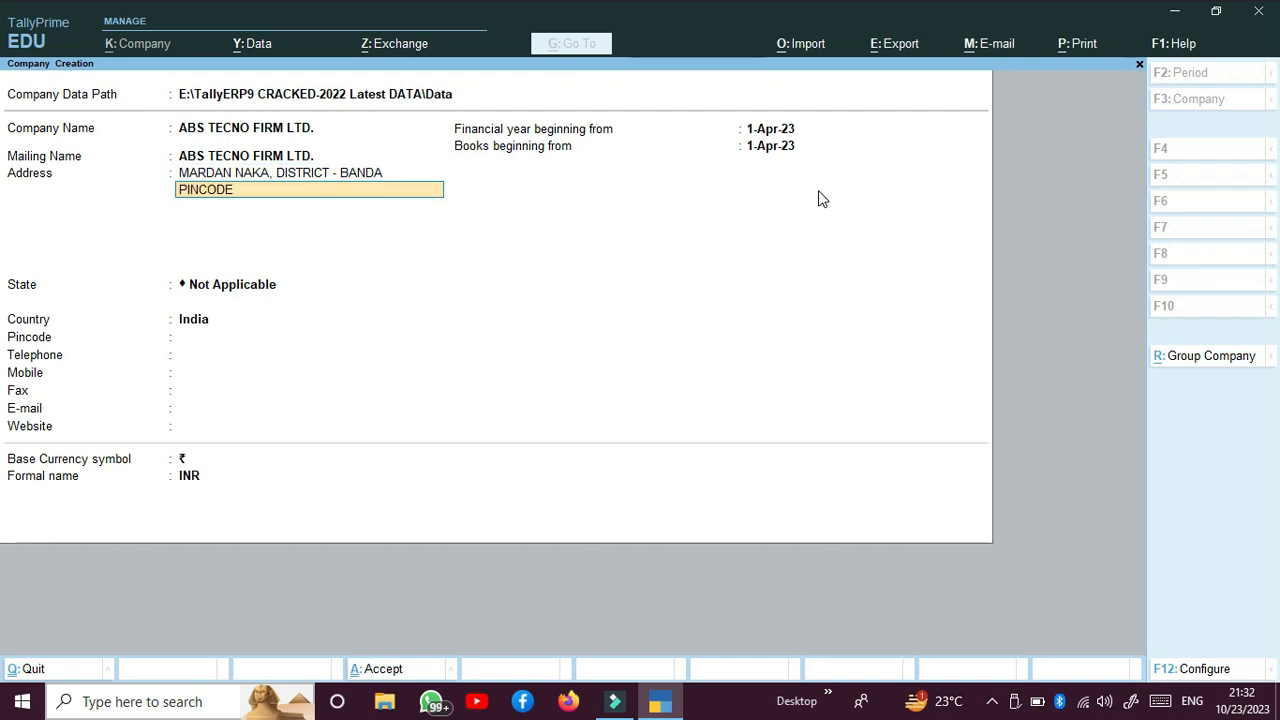
pyautogui.write(' 210001')
pyautogui.press('Return')
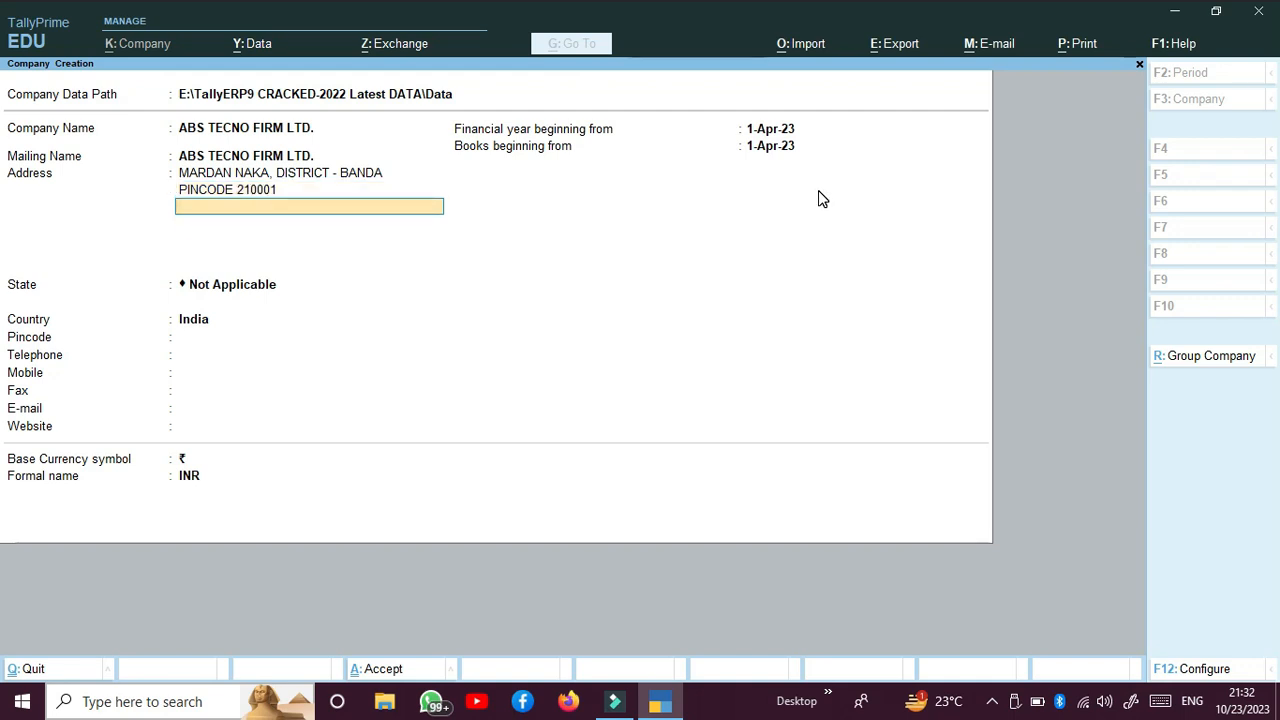
pyautogui.press('Return')
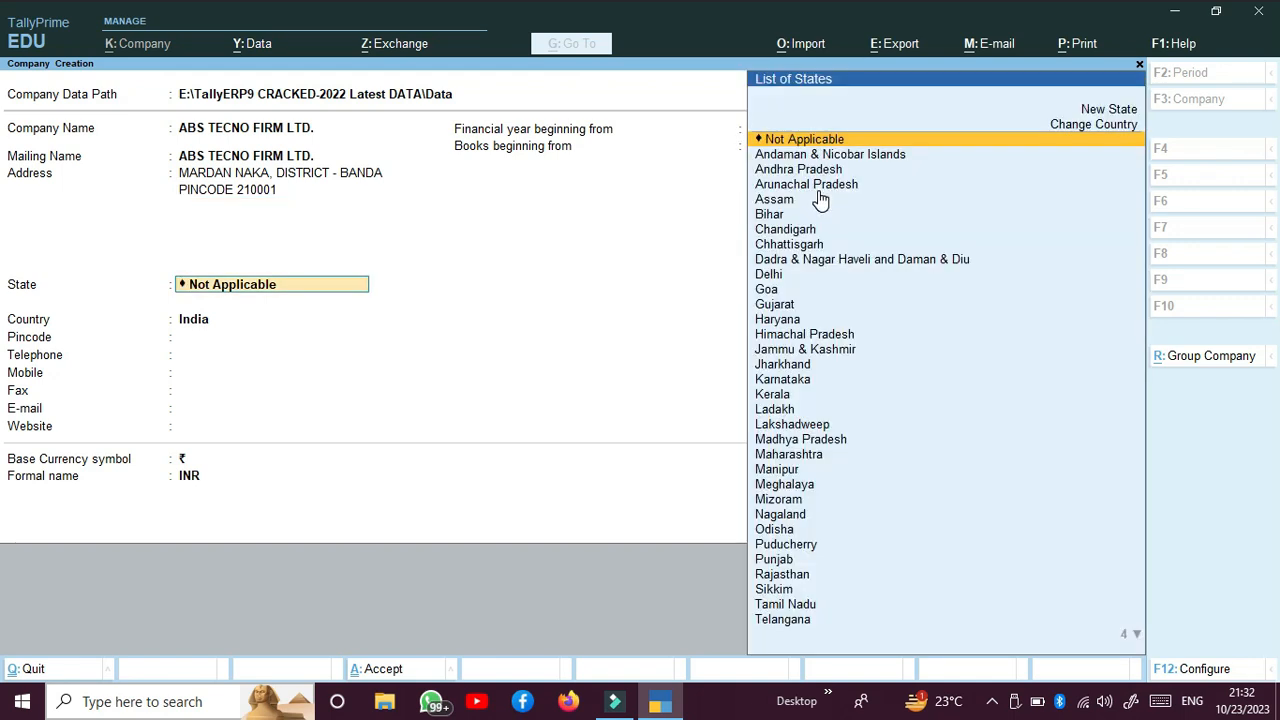
# Step: Set the company's state to Uttar Pradesh and fill in its postal pincode
pyautogui.write('UT')
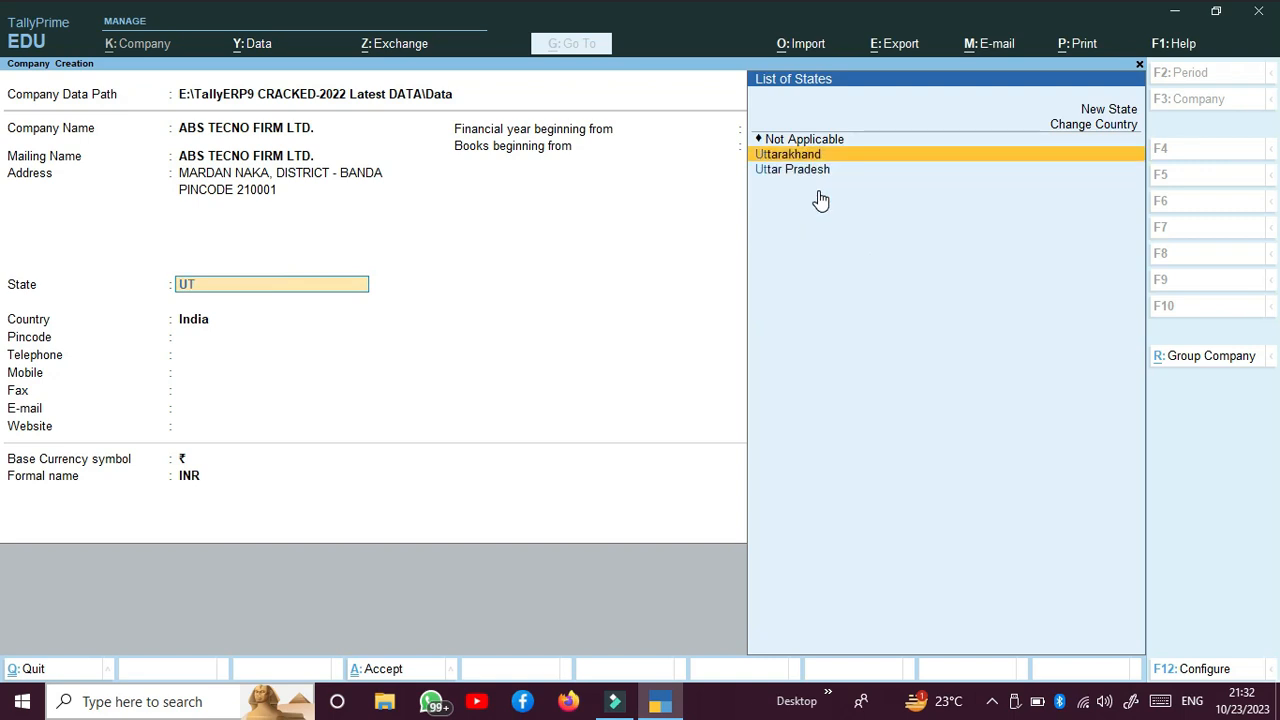
pyautogui.press('Down')
pyautogui.press('Return')
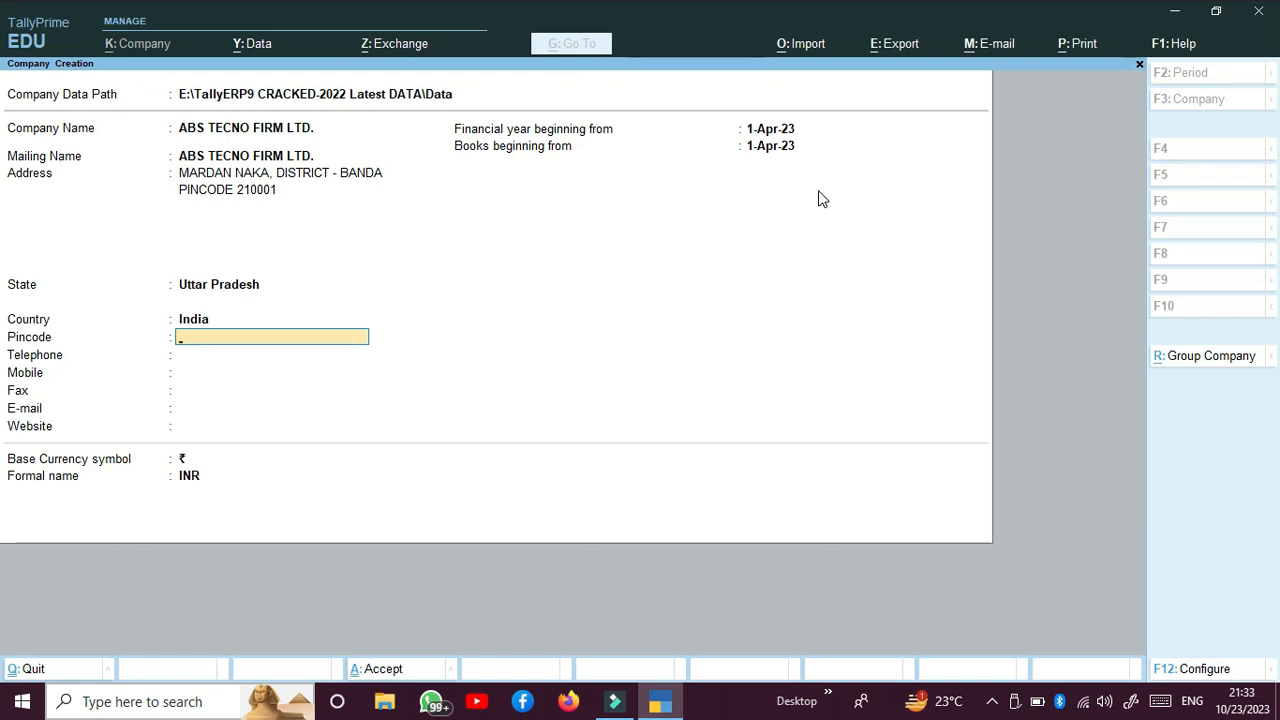
pyautogui.write('210001')
pyautogui.press('Return')
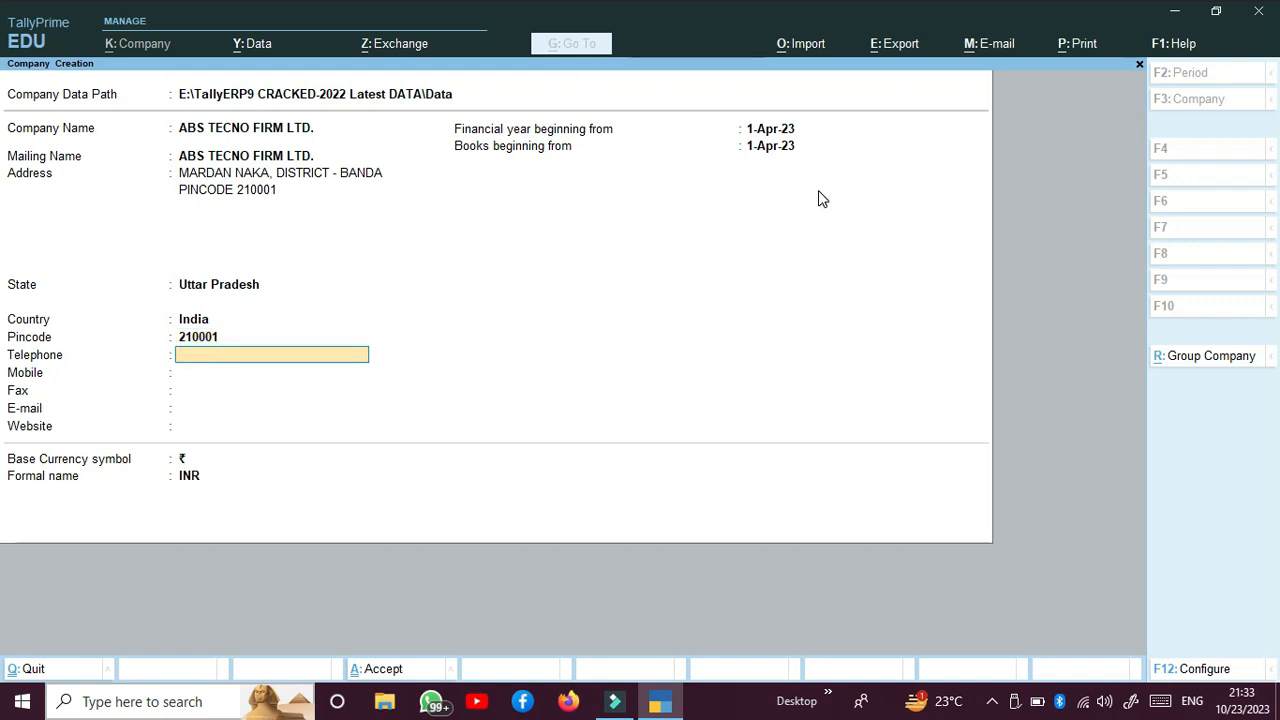
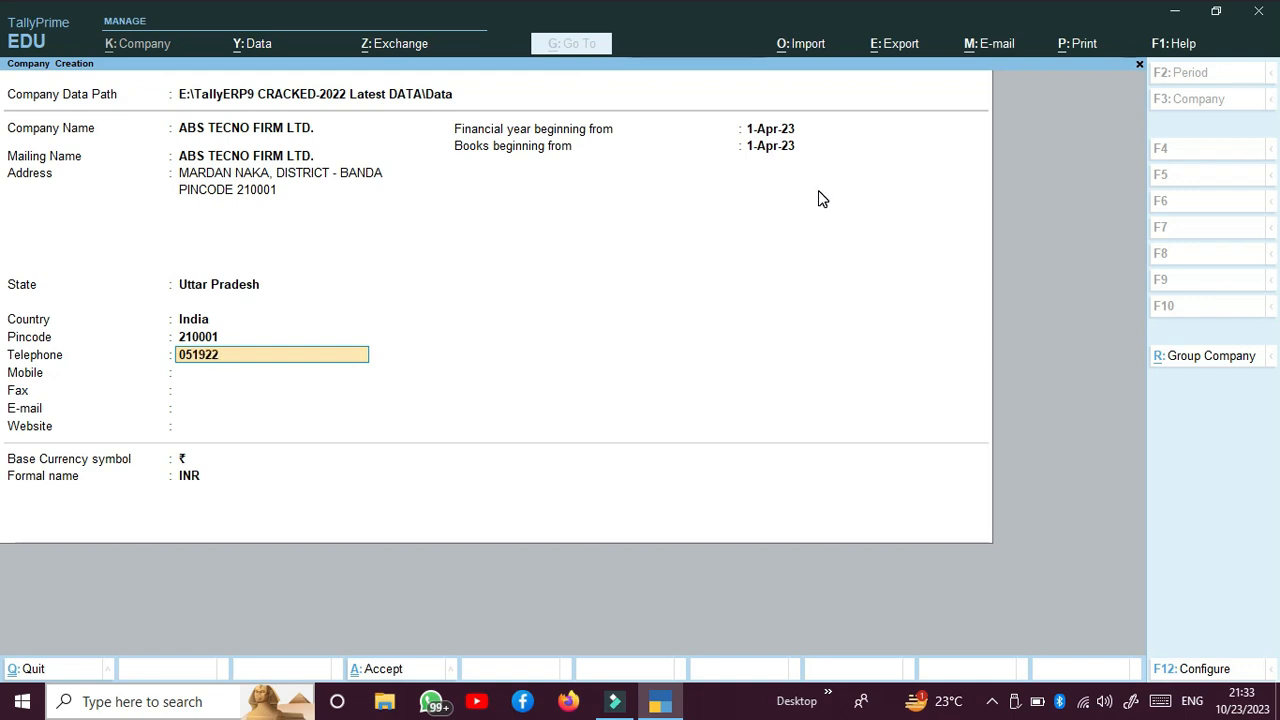
# Step: Fill in the company's telephone and mobile numbers, leaving the fax number blank
pyautogui.press('Return')
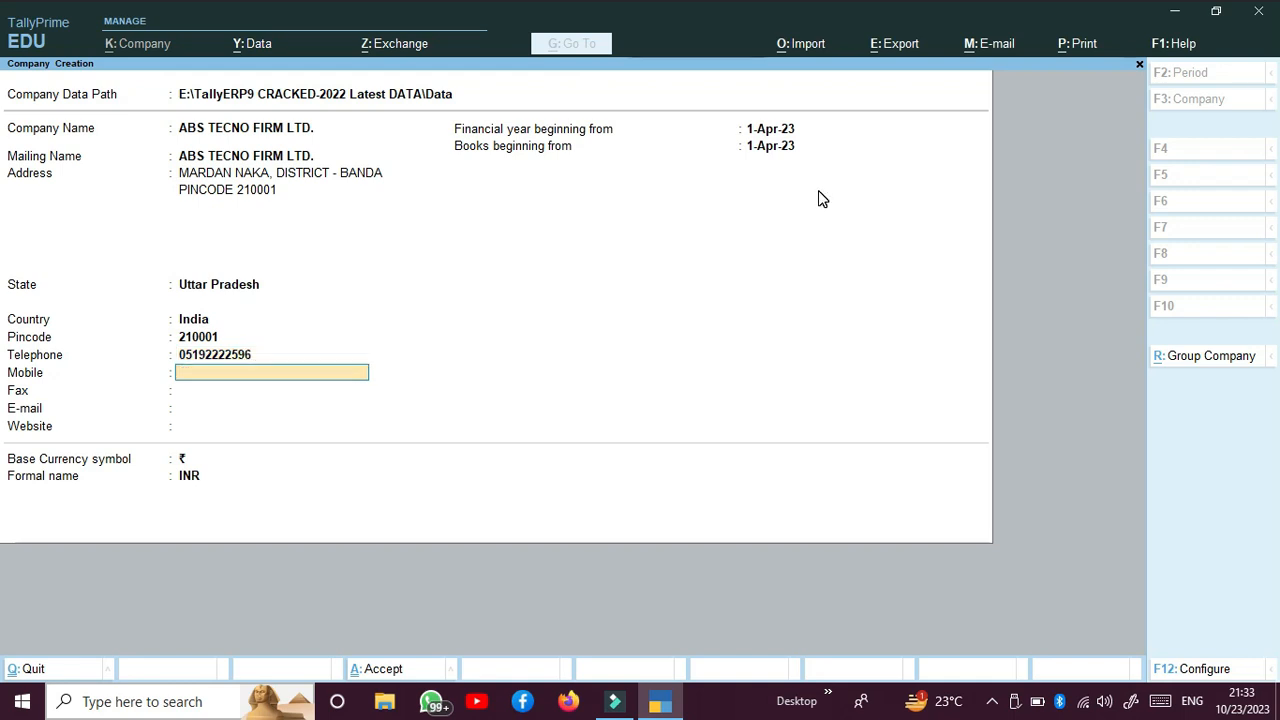
pyautogui.press('Return')
pyautogui.press('Return')
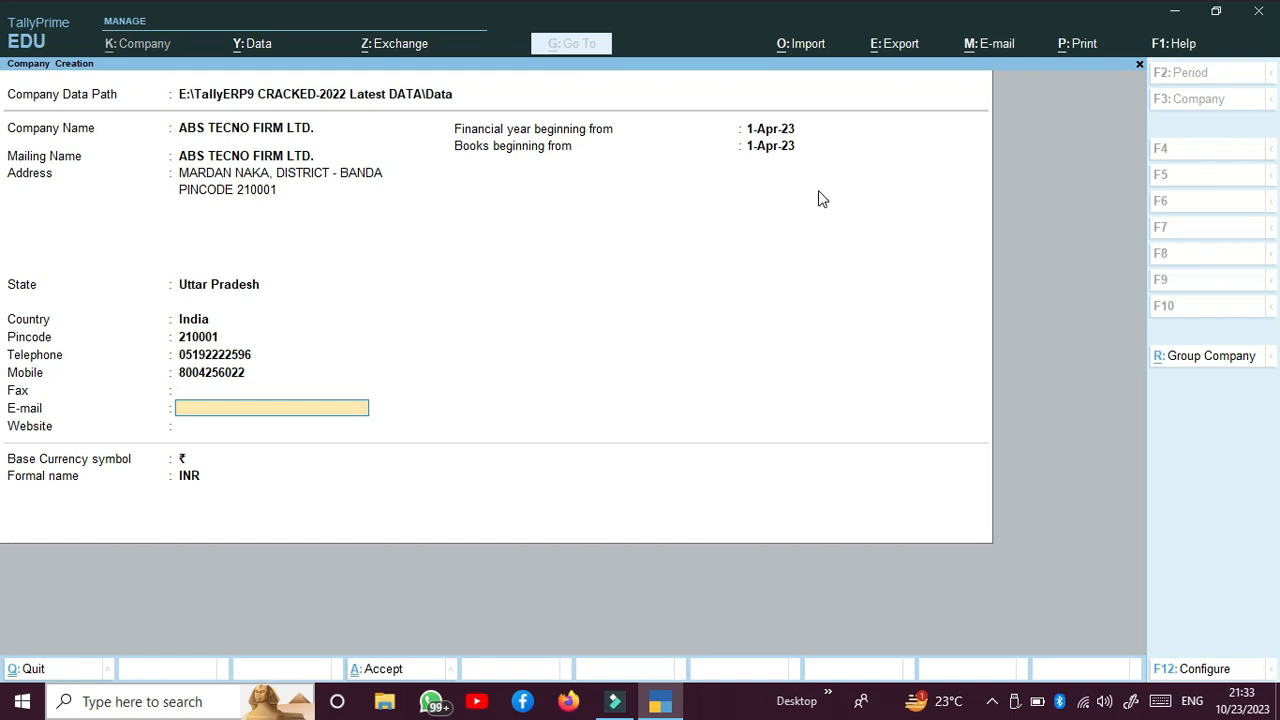
# Step: Fill in the company's e-mail address and leave the website blank
pyautogui.write('H')
pyautogui.press('BackSpace')
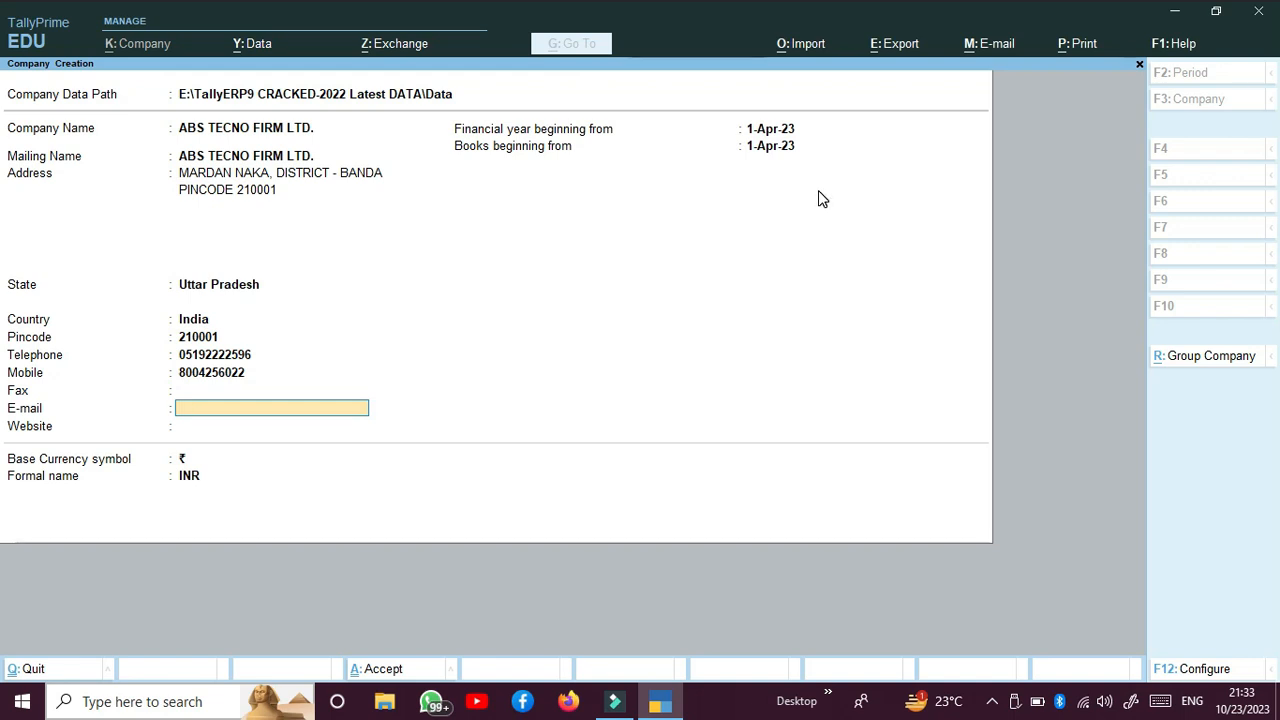
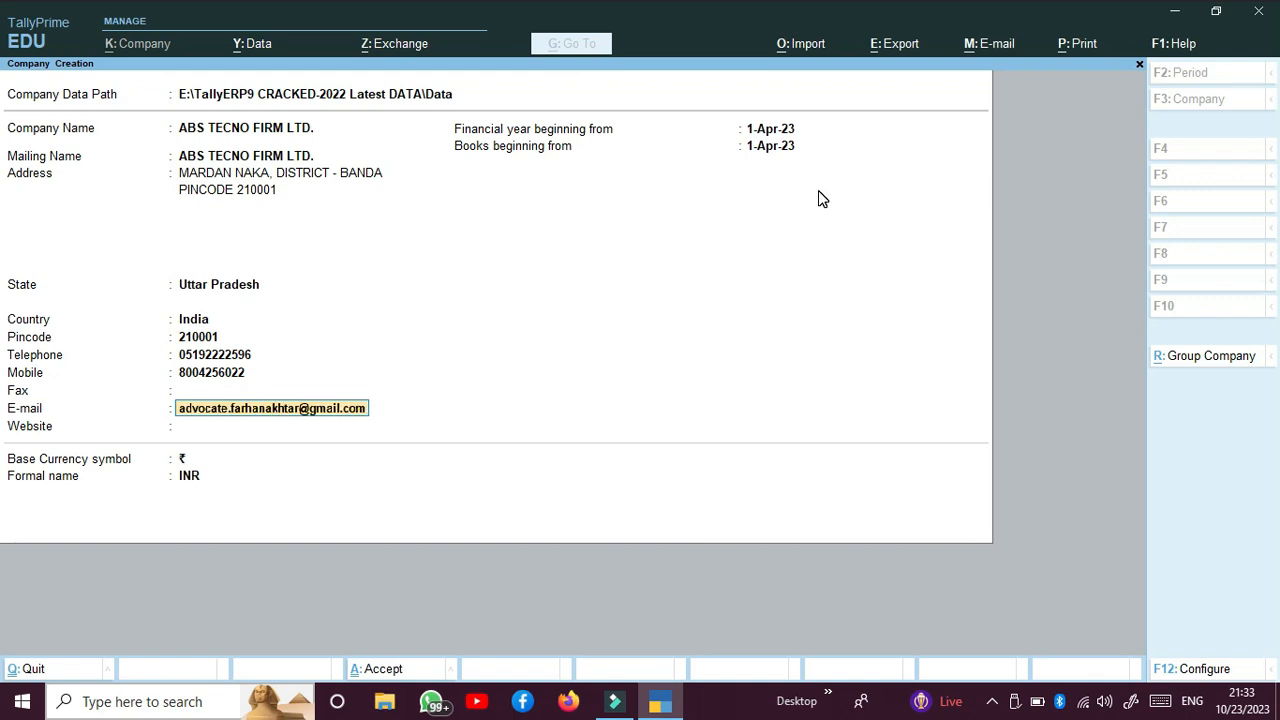
pyautogui.press('Return')
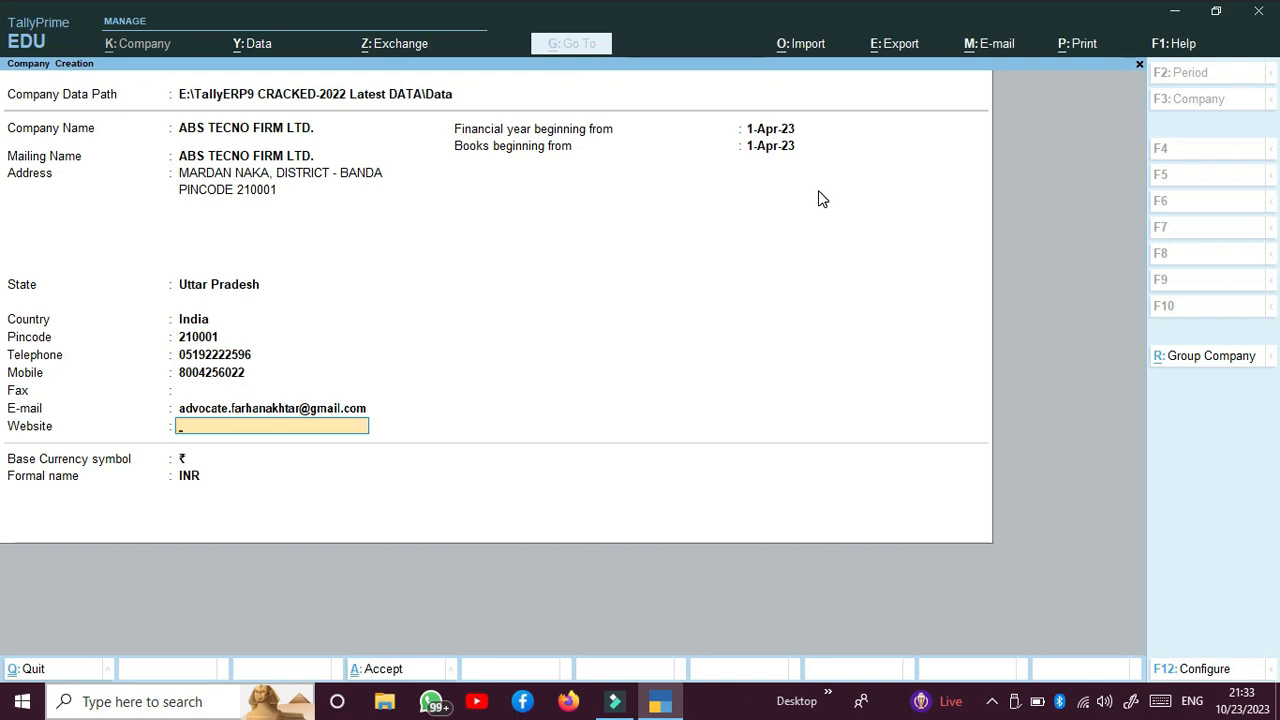
pyautogui.press('Return')
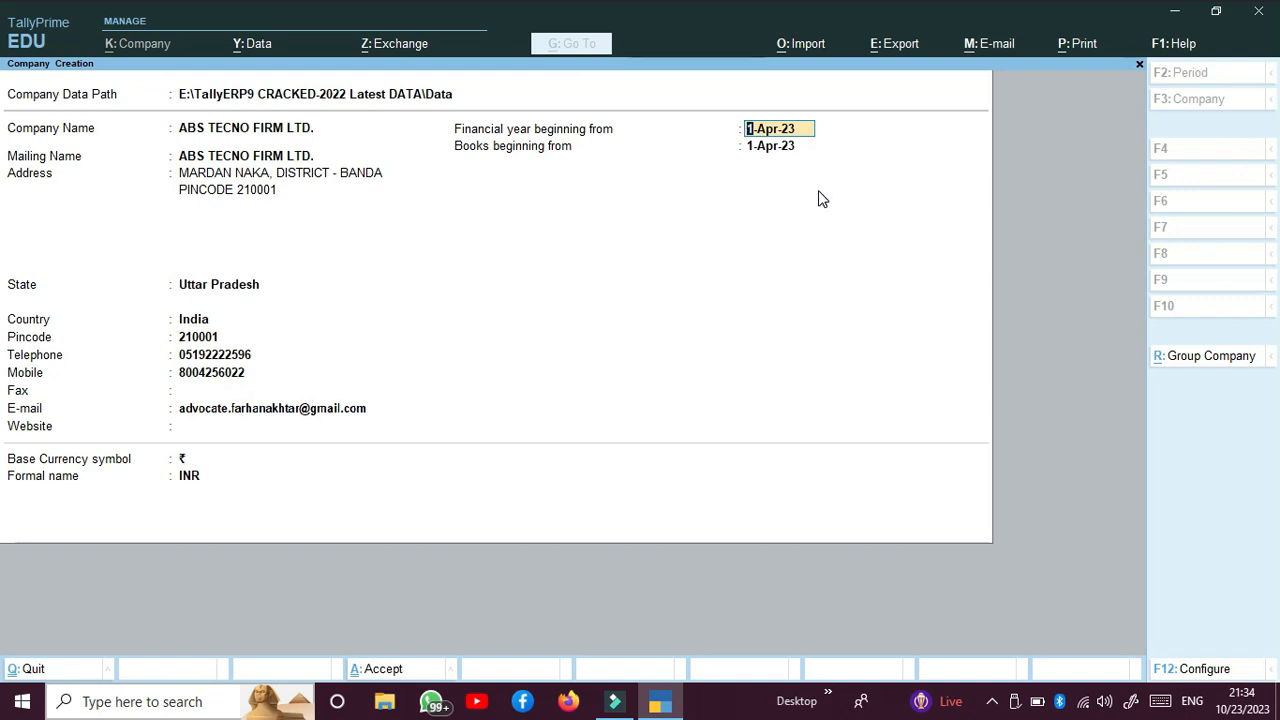
# Step: Keep 1-Apr-23 as the start of the financial year and books, keep ₹ and INR as base currency, and save the company
pyautogui.press('Return')
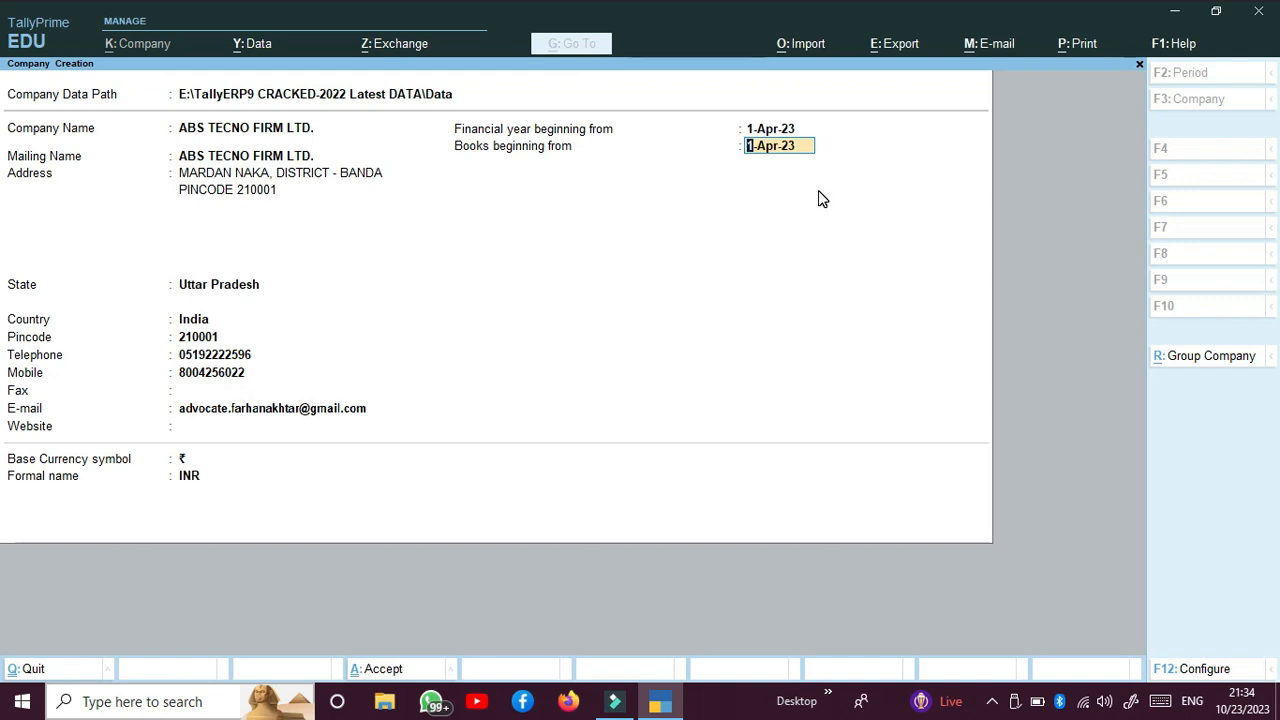
pyautogui.press('Return')
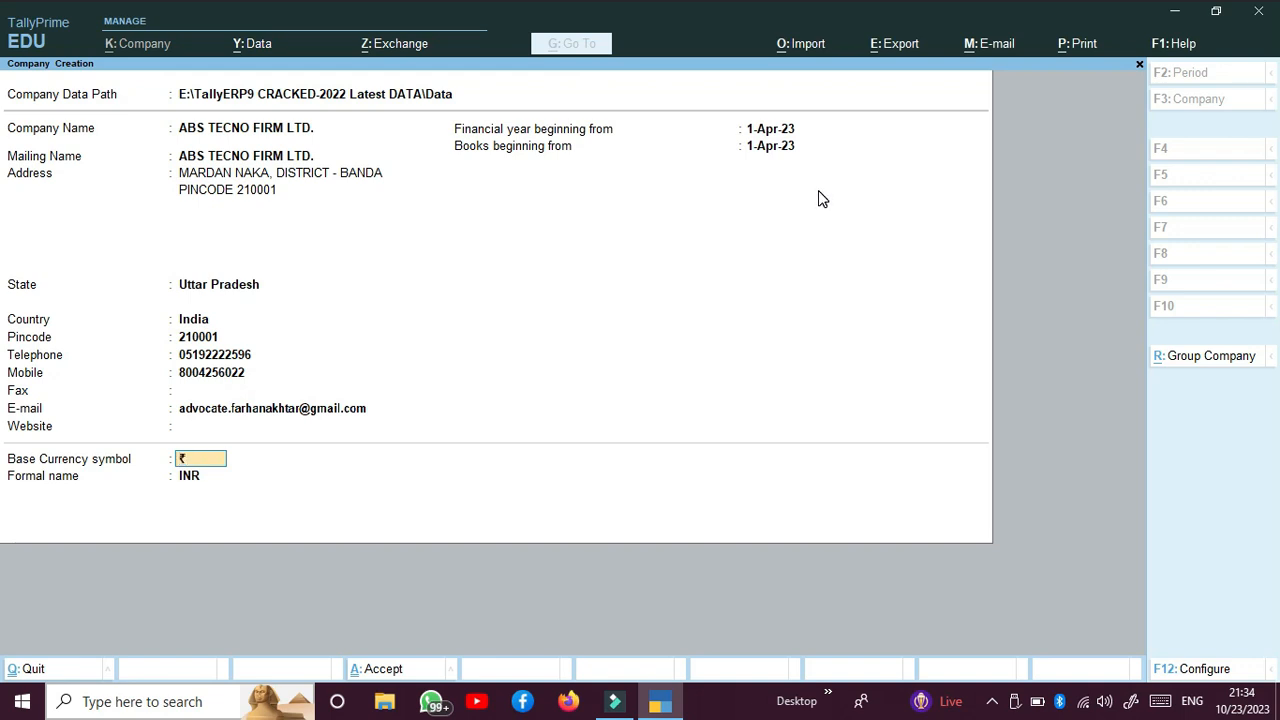
pyautogui.press('Return')
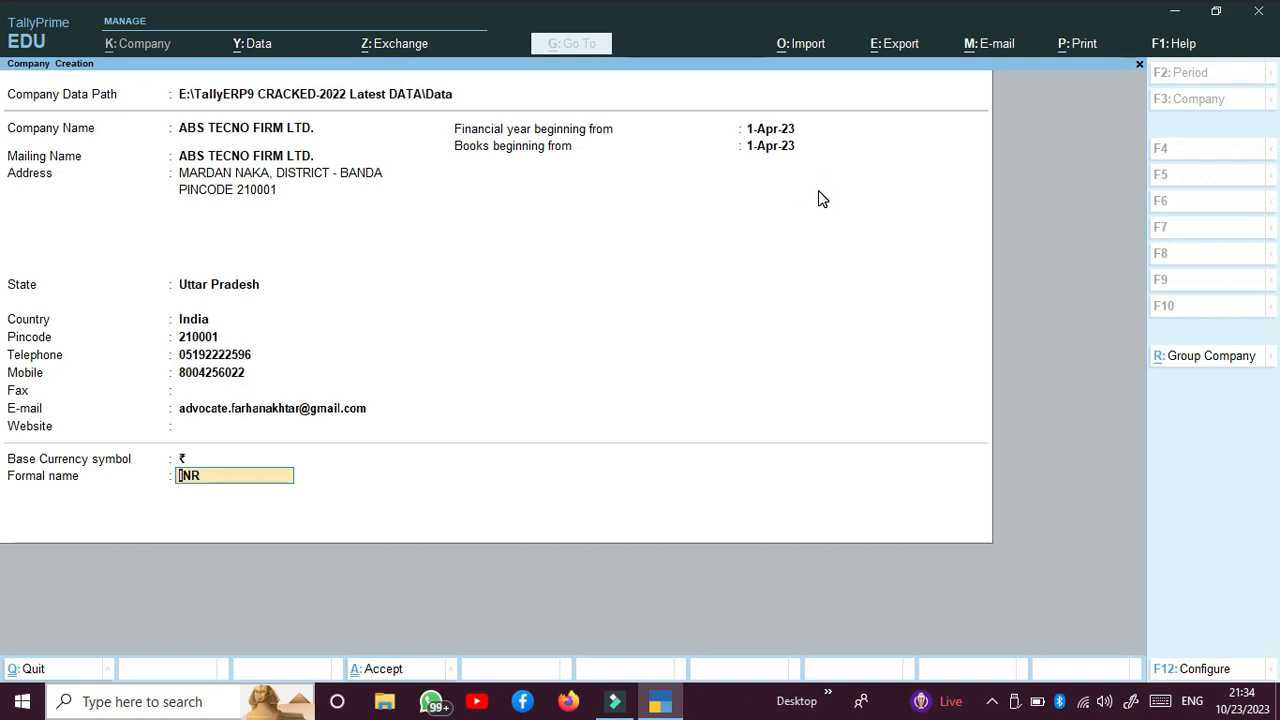
pyautogui.press('Return')
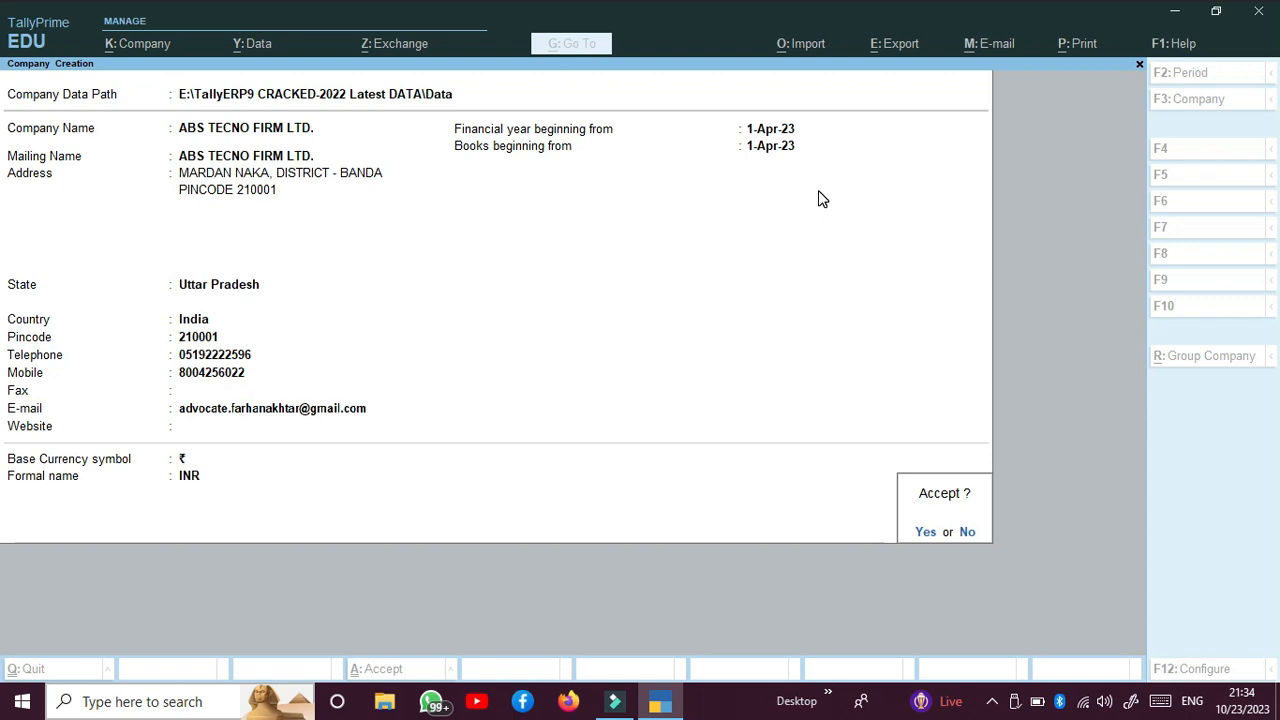
pyautogui.press('Return')
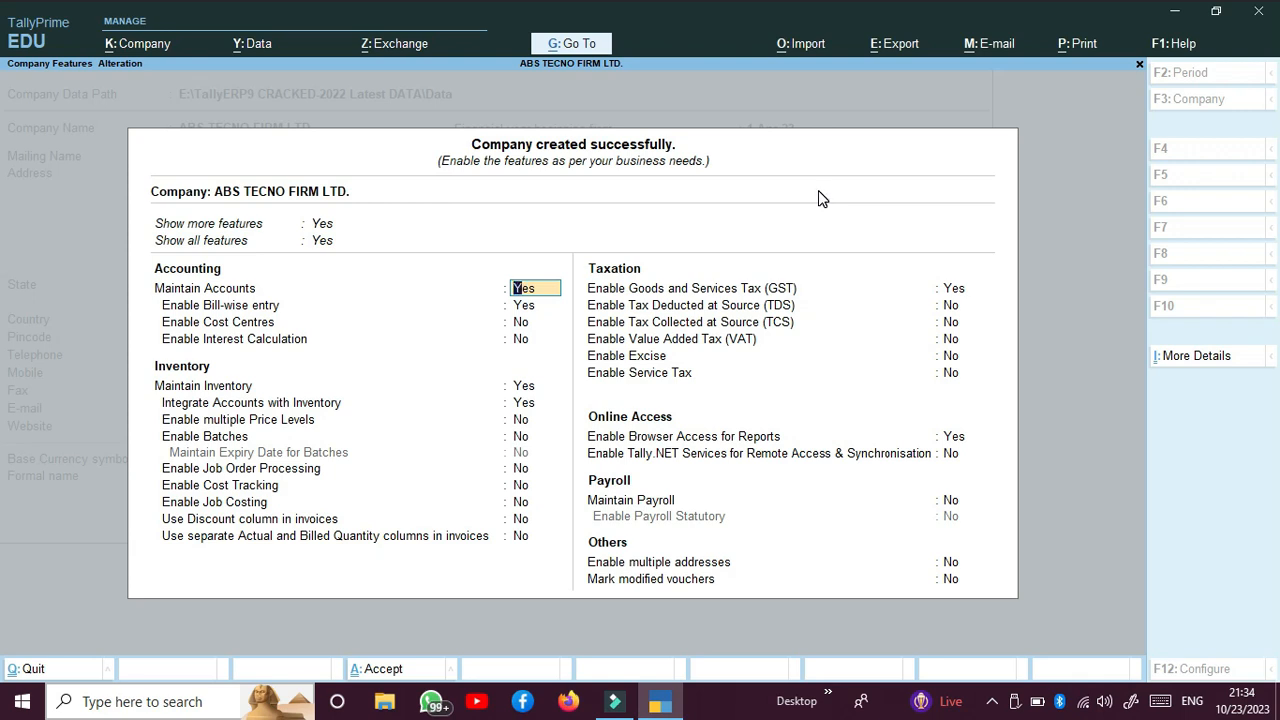
# Step: Keep Maintain Accounts on, disable bill-wise entry, and leave cost centres and interest calculation off
pyautogui.press('Return')
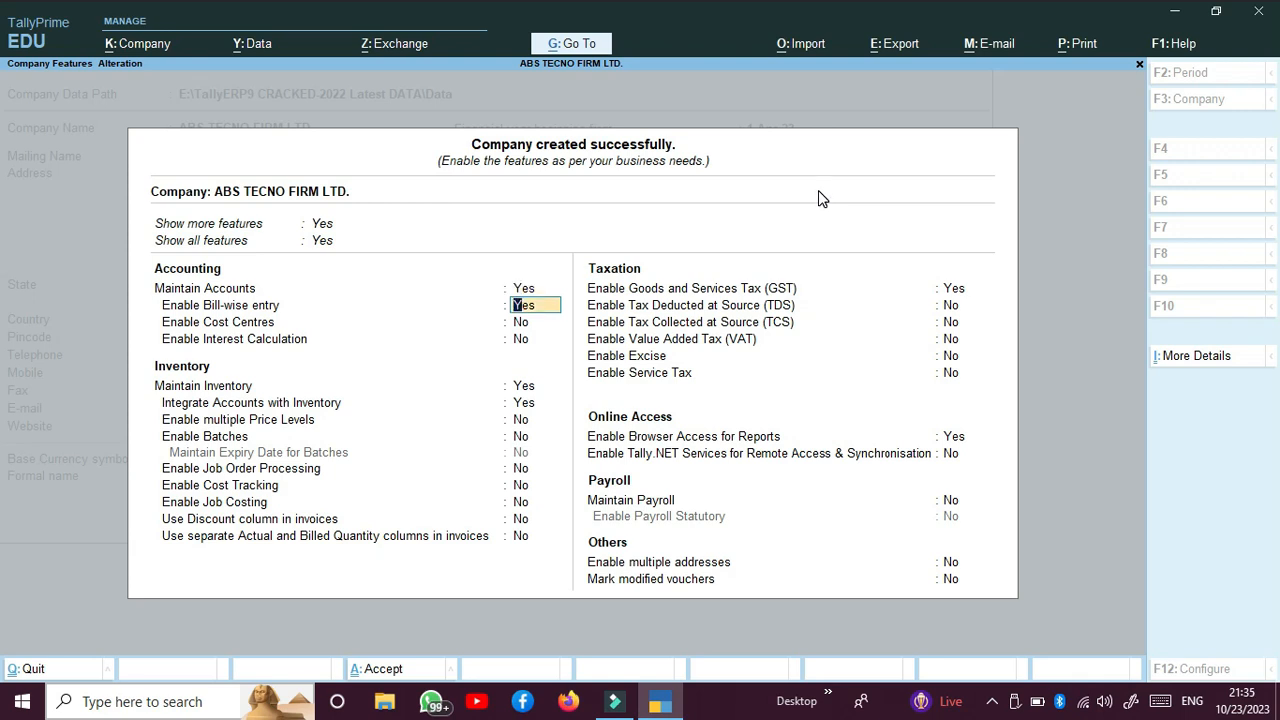
pyautogui.write('N')
pyautogui.press('Return')
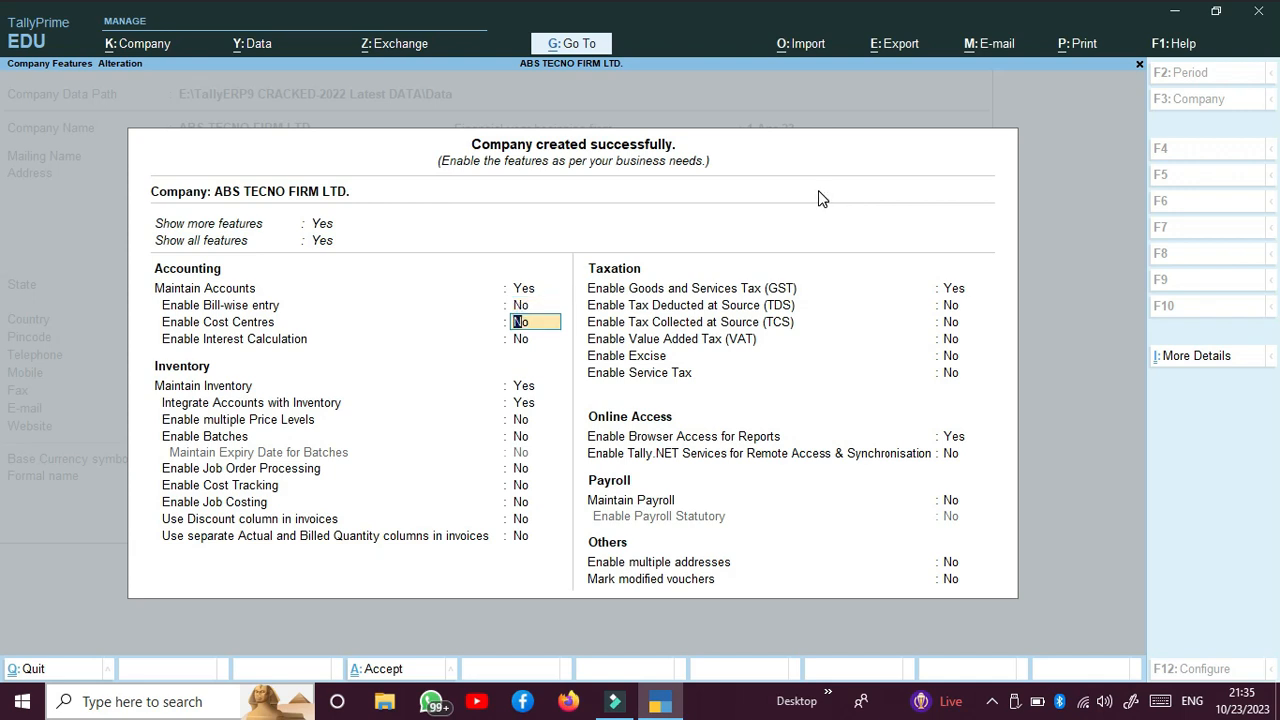
pyautogui.press('Return')
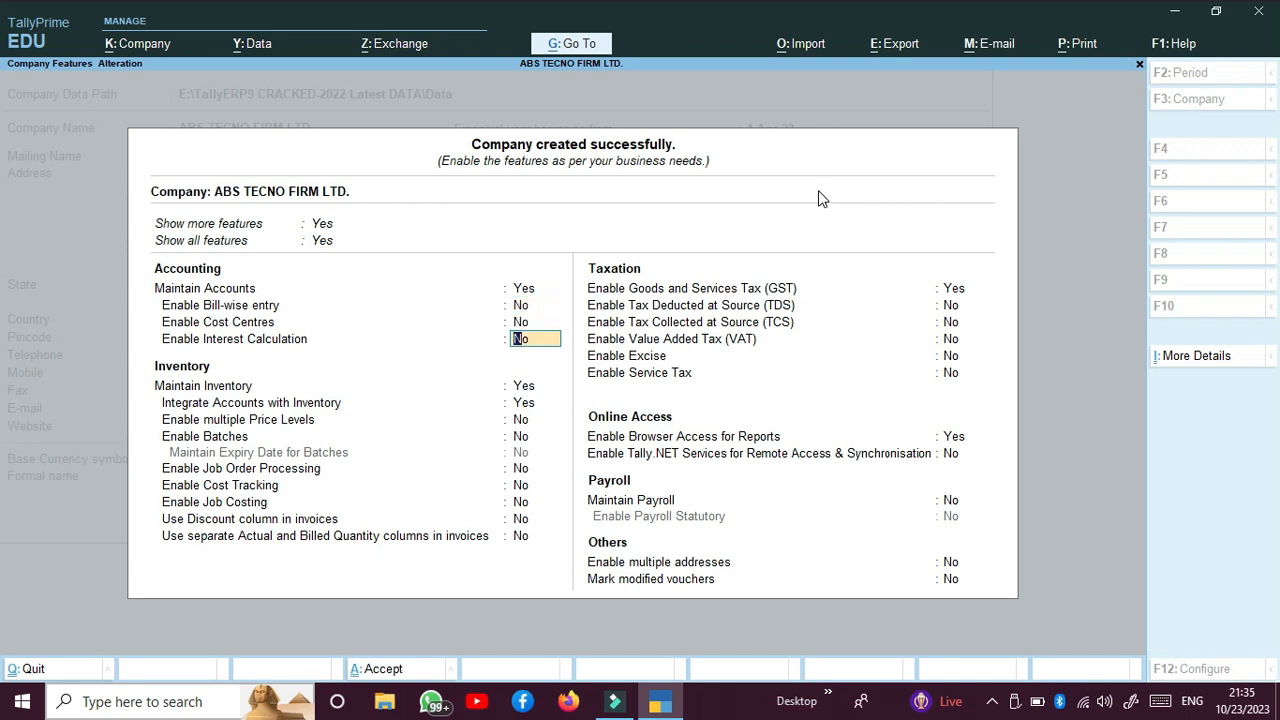
pyautogui.press('Return')
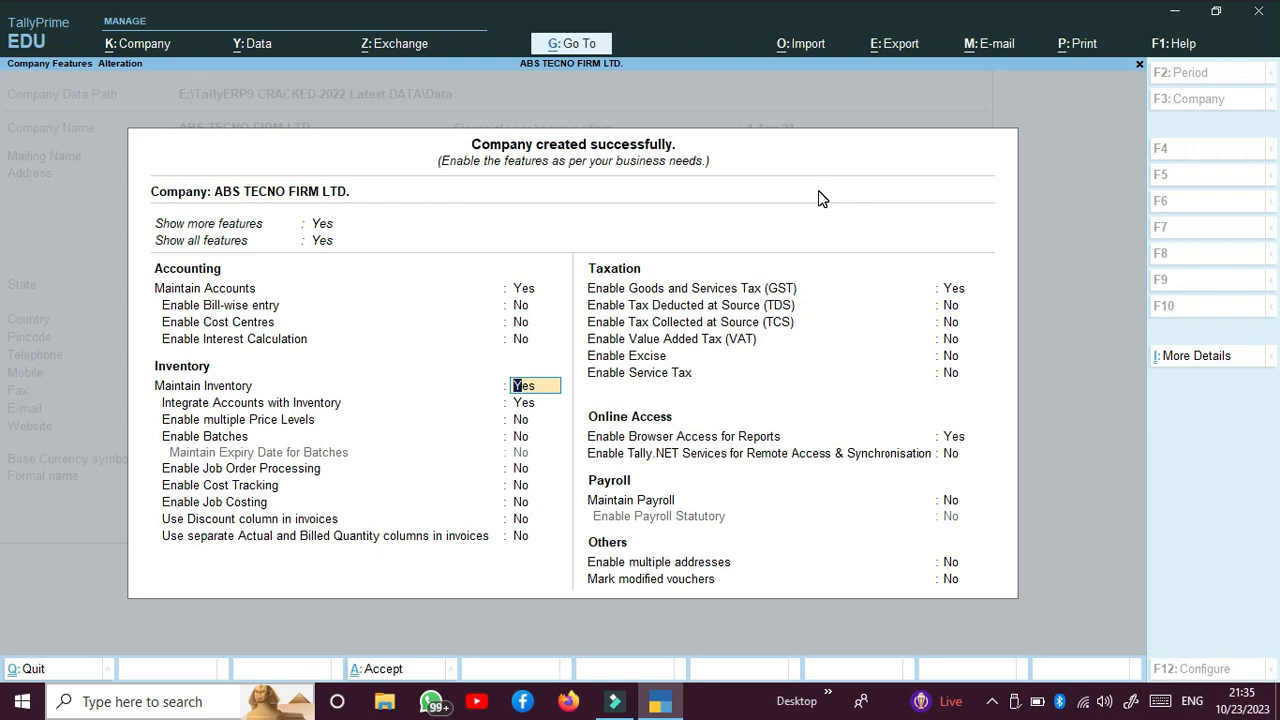
# Step: Keep inventory and its integration with accounts on, leaving price levels, batches, job order processing, cost tracking and job costing off
pyautogui.press('Return')
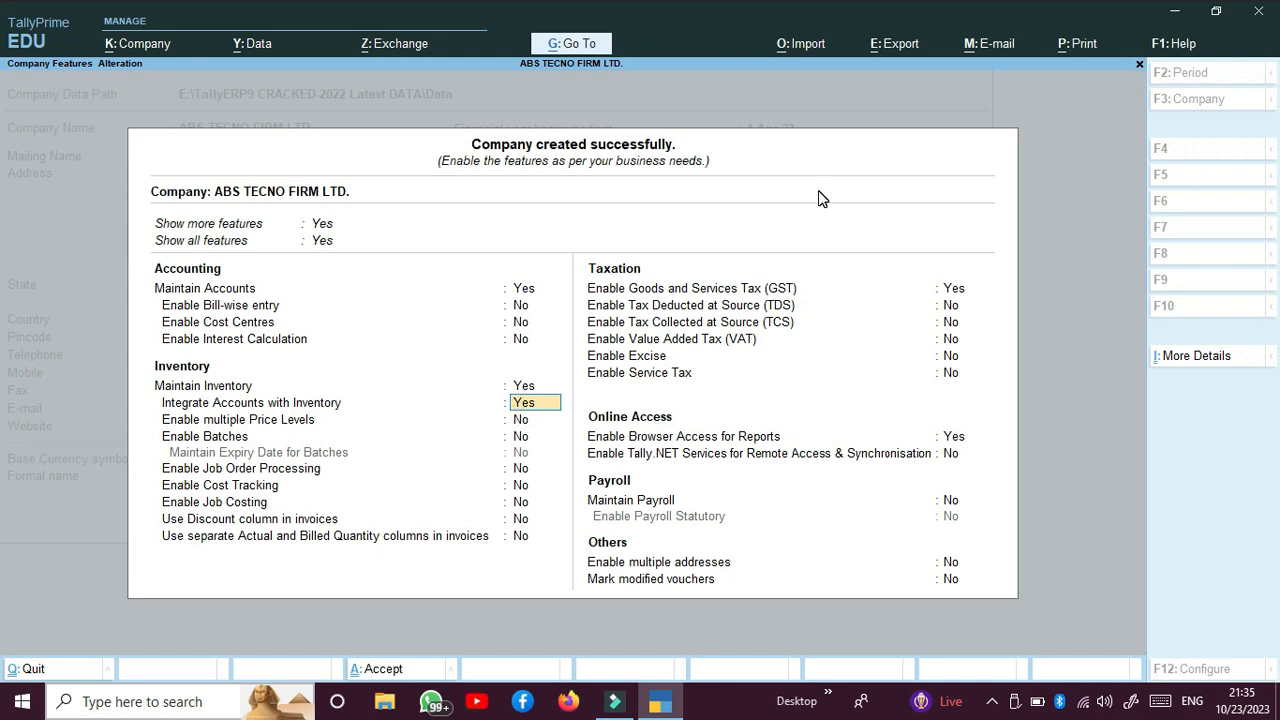
pyautogui.press('Return')
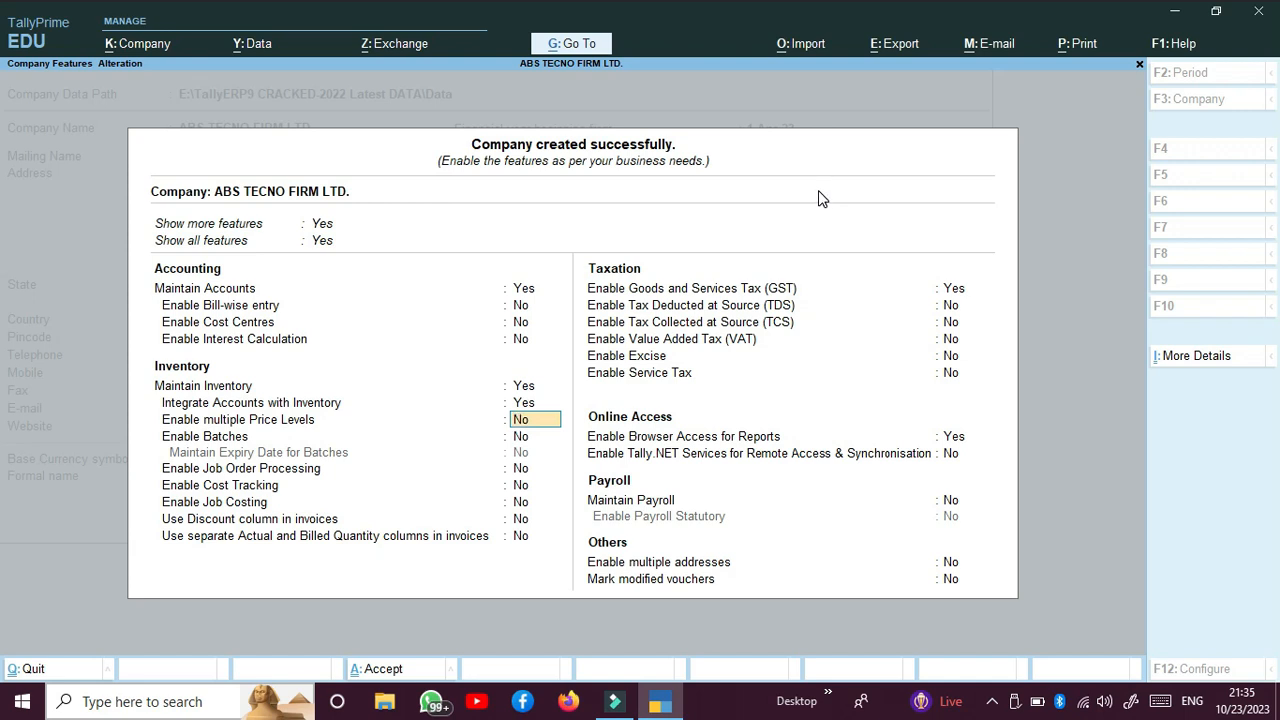
pyautogui.press('Return')
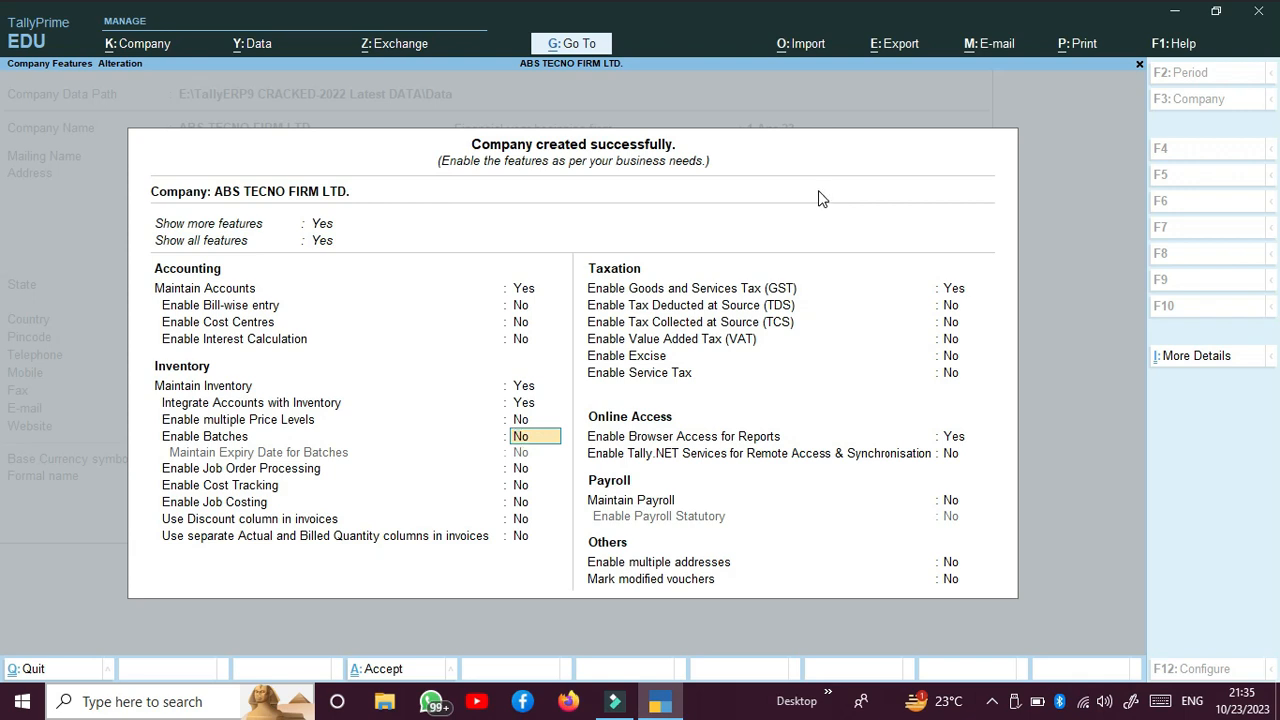
pyautogui.press('Return')
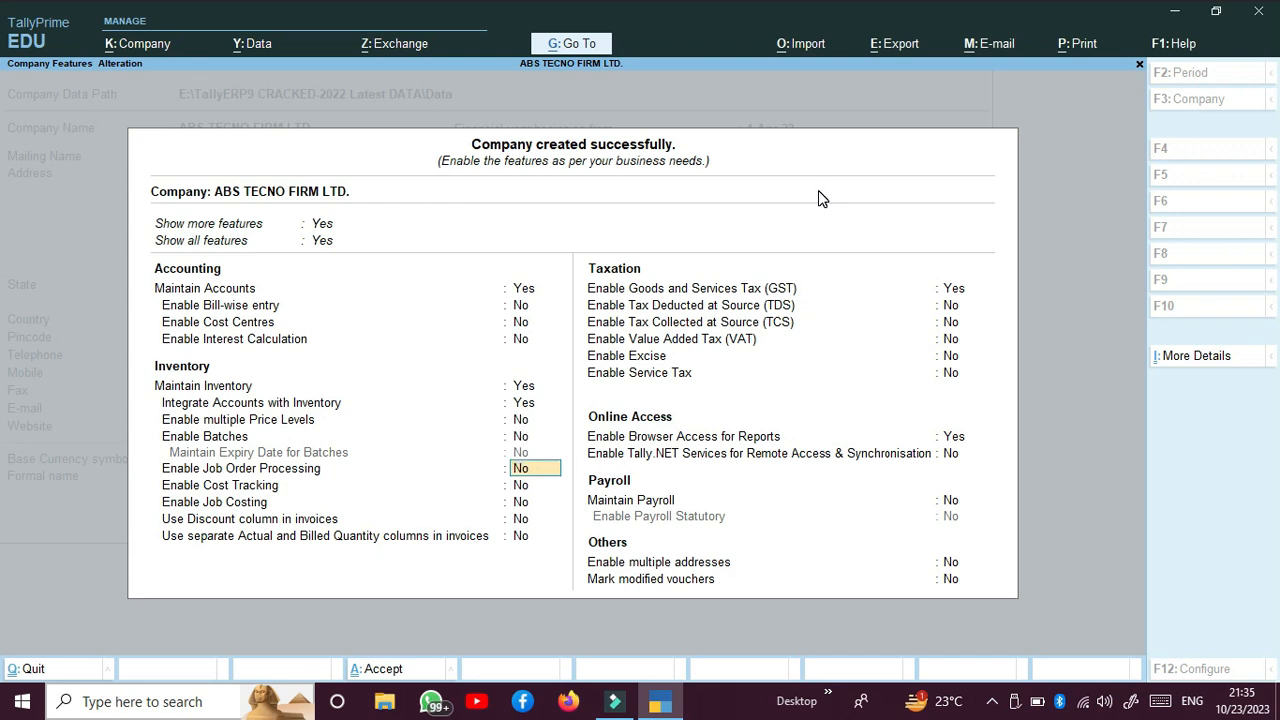
pyautogui.press('Return')
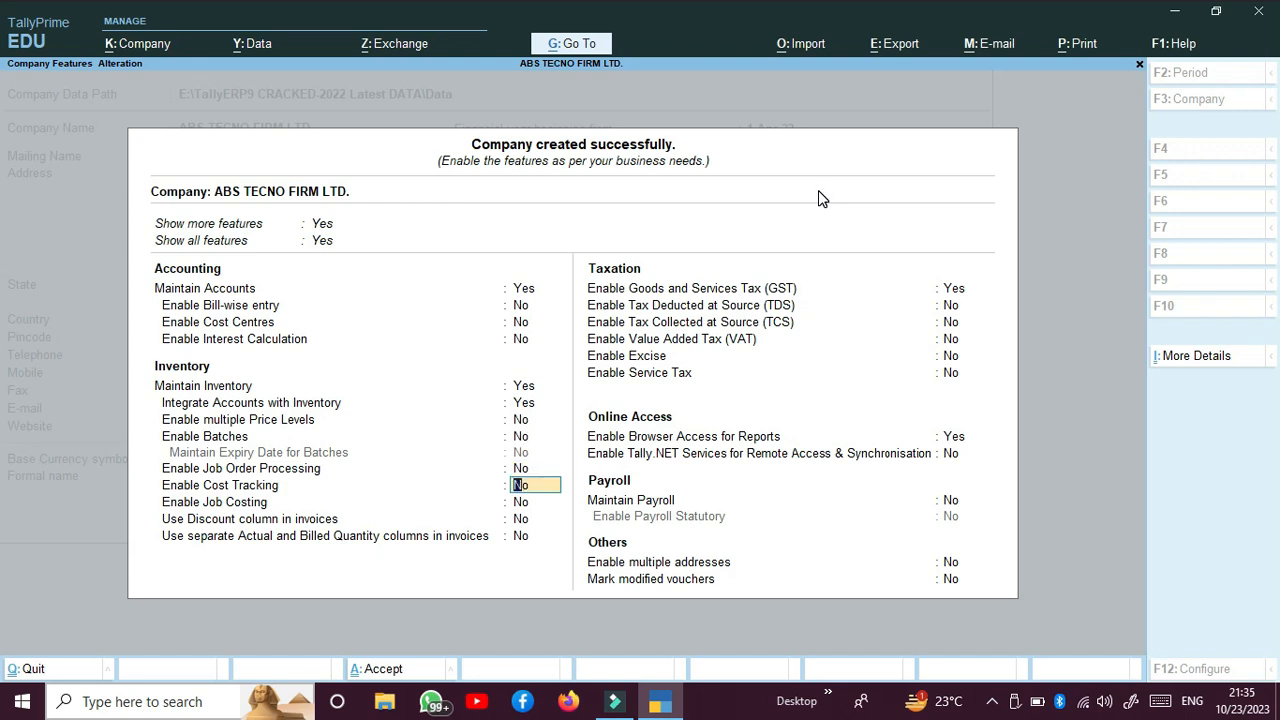
pyautogui.press('Return')
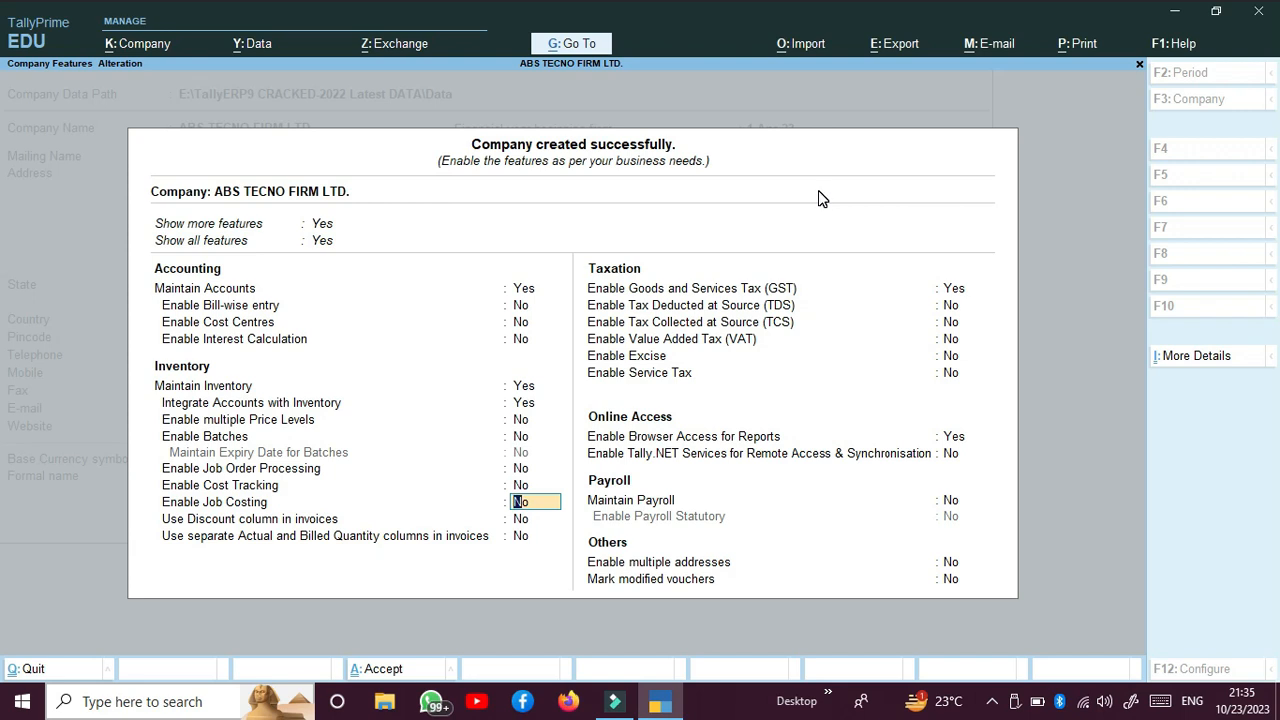
pyautogui.press('Return')
# Step: Enable the discount column and the separate Actual and Billed Quantity columns in invoices
pyautogui.write('Y')
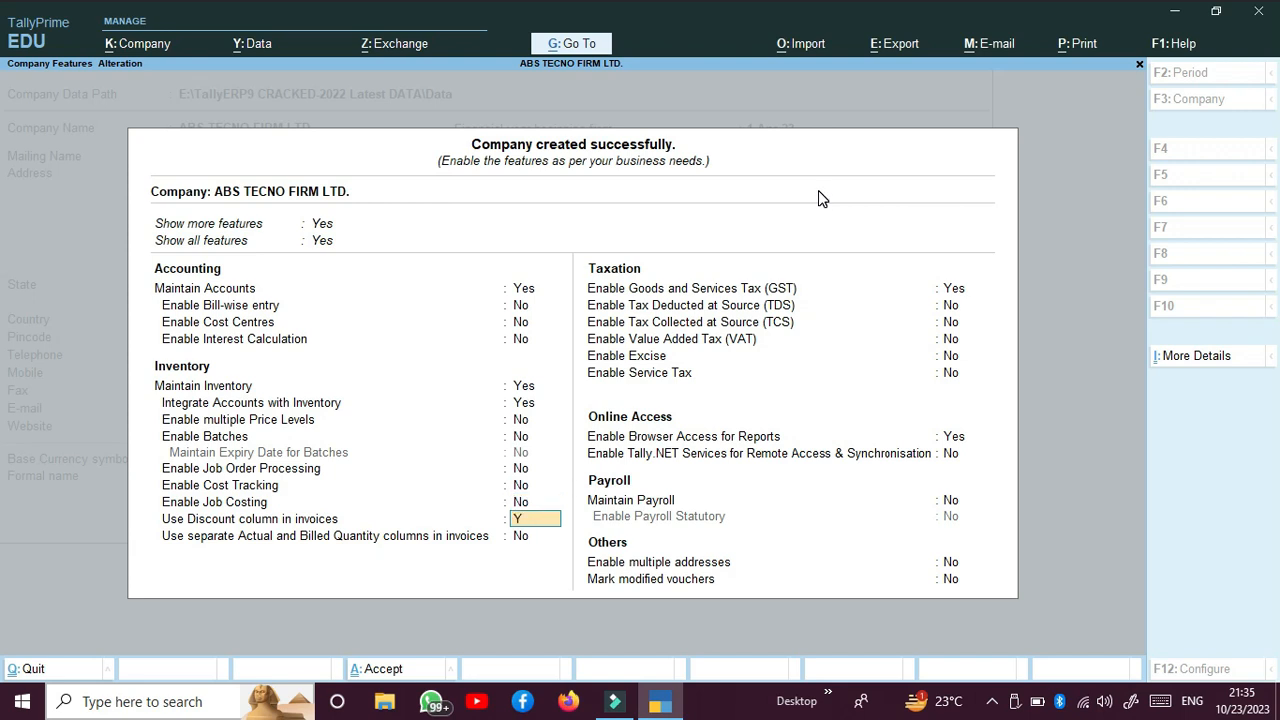
pyautogui.press('Return')
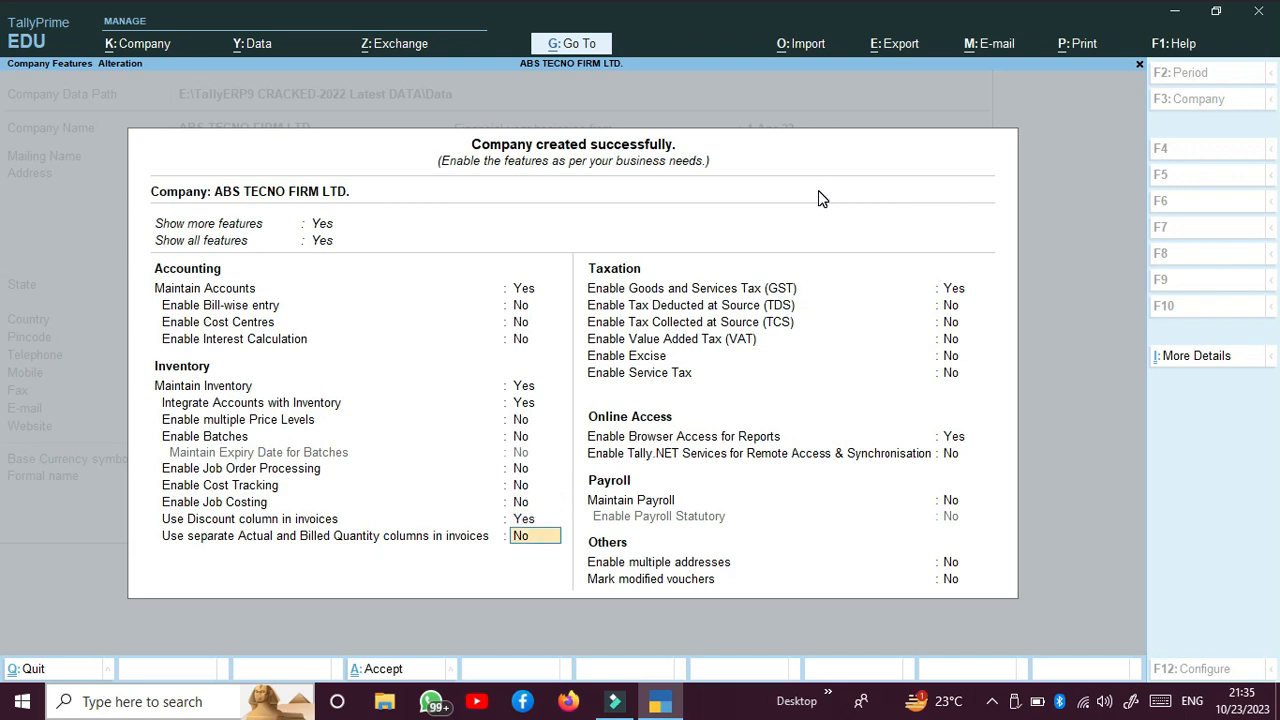
pyautogui.write('Y')
pyautogui.press('Return')
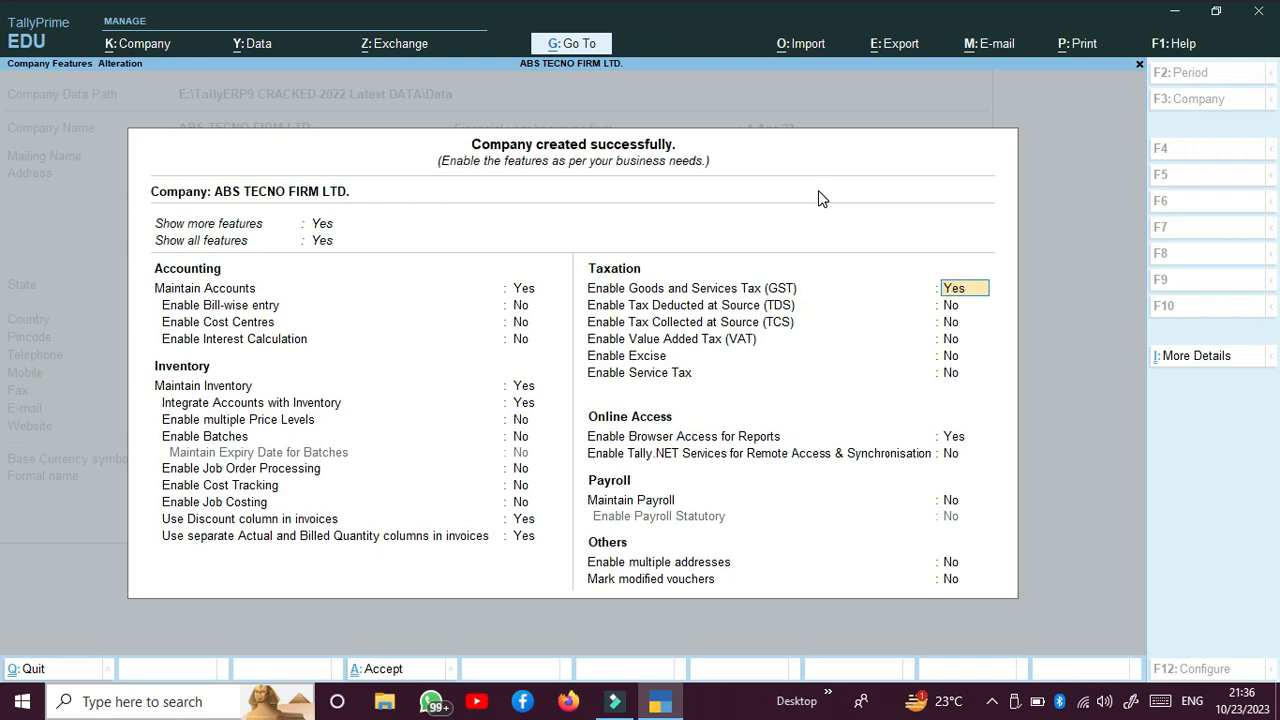
# Step: Keep GST enabled with Regular registration, Assessee of Other Territory set to No, and applicability from 1-Apr-23
pyautogui.press('Return')
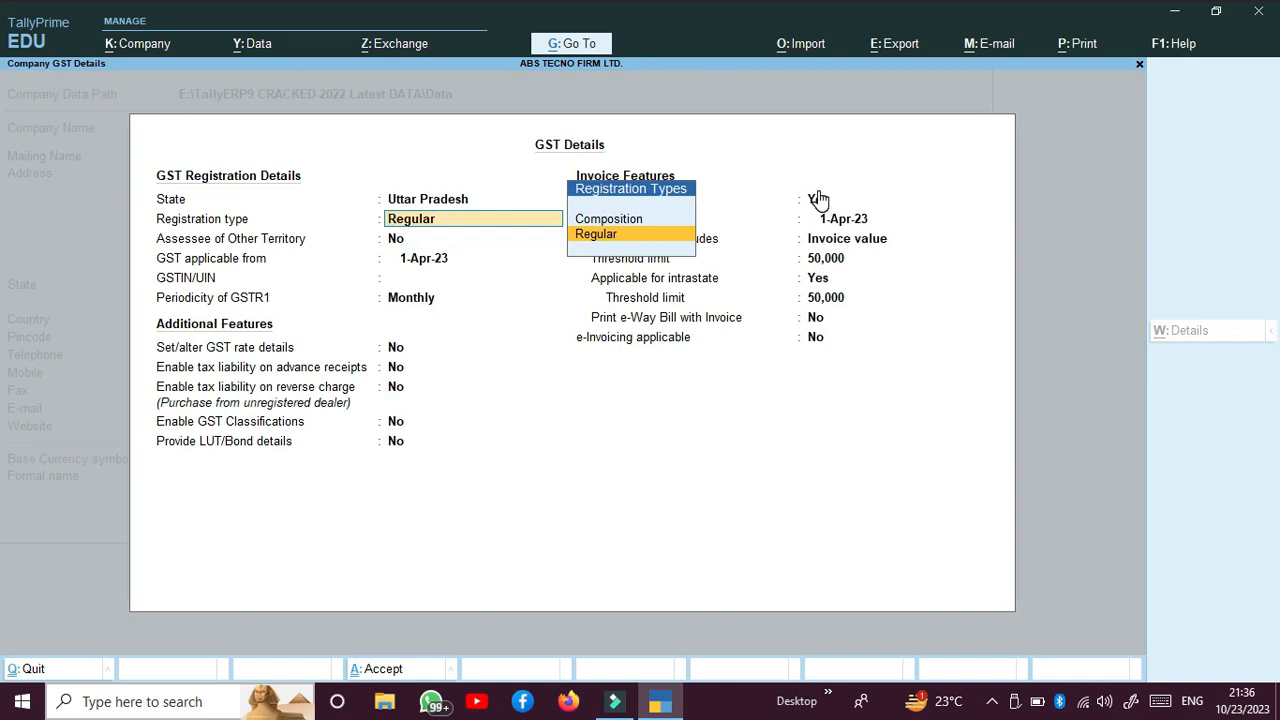
pyautogui.press('Return')
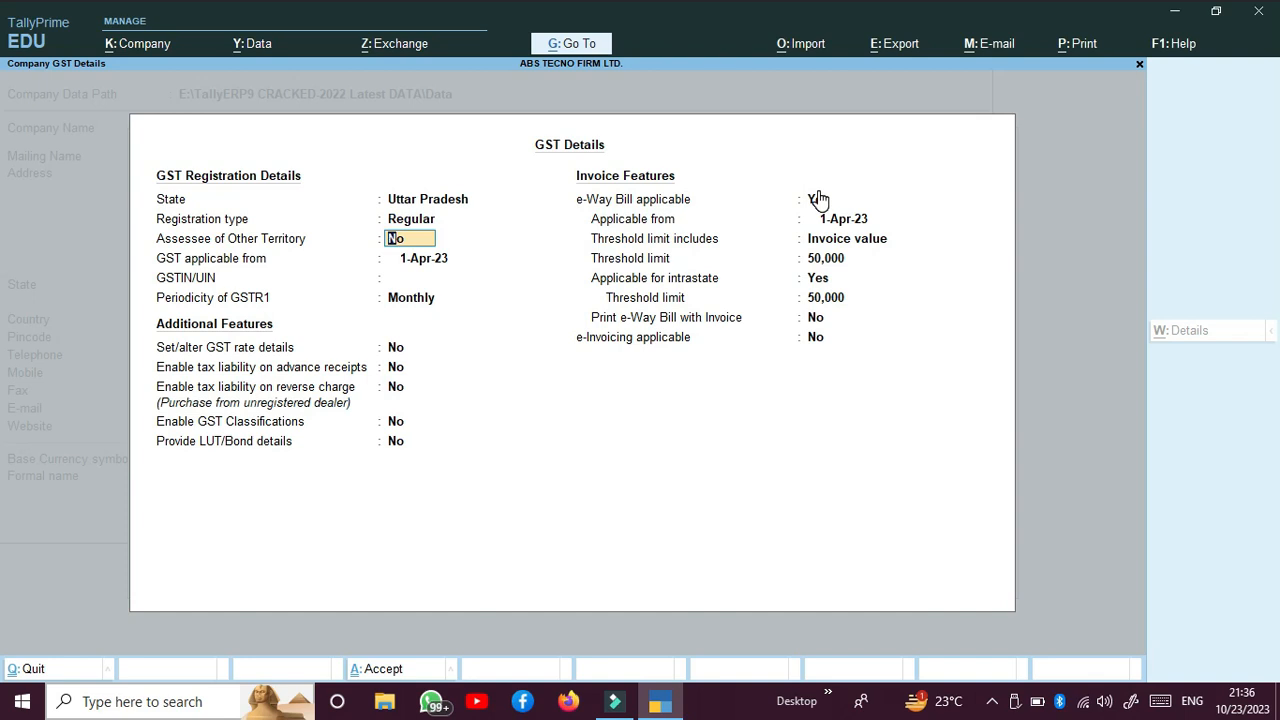
pyautogui.press('Return')
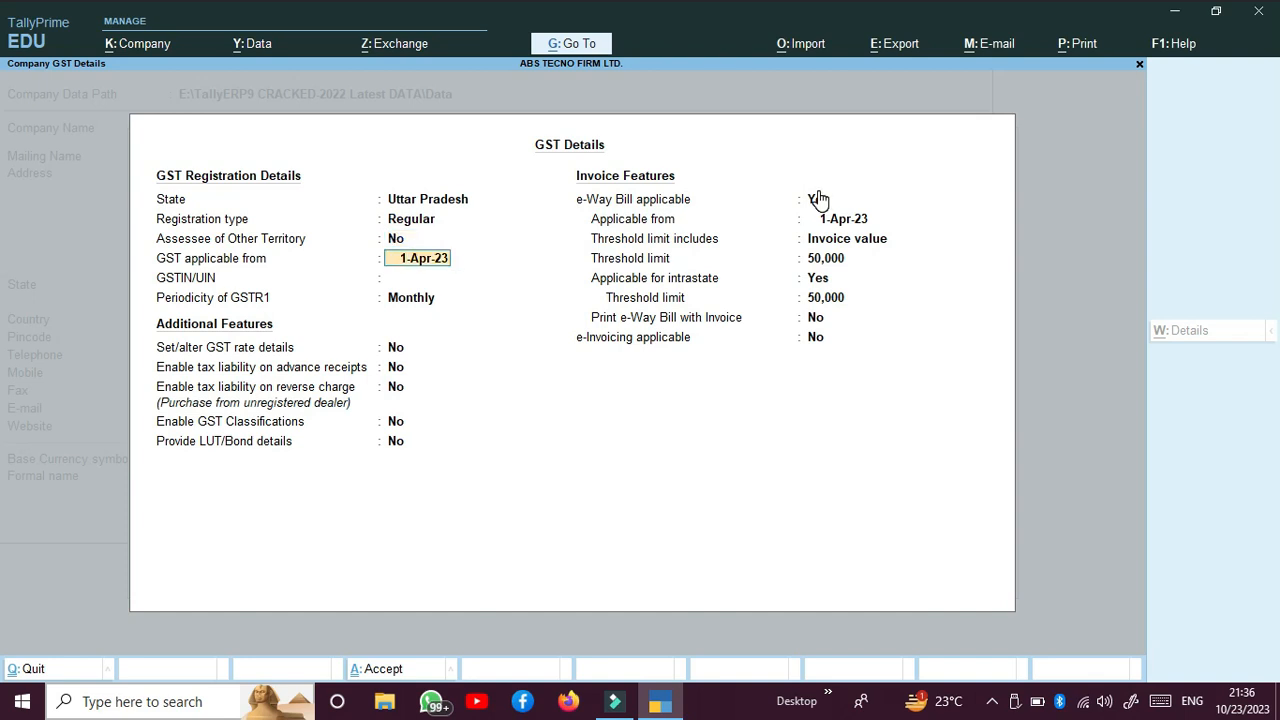
pyautogui.press('Return')
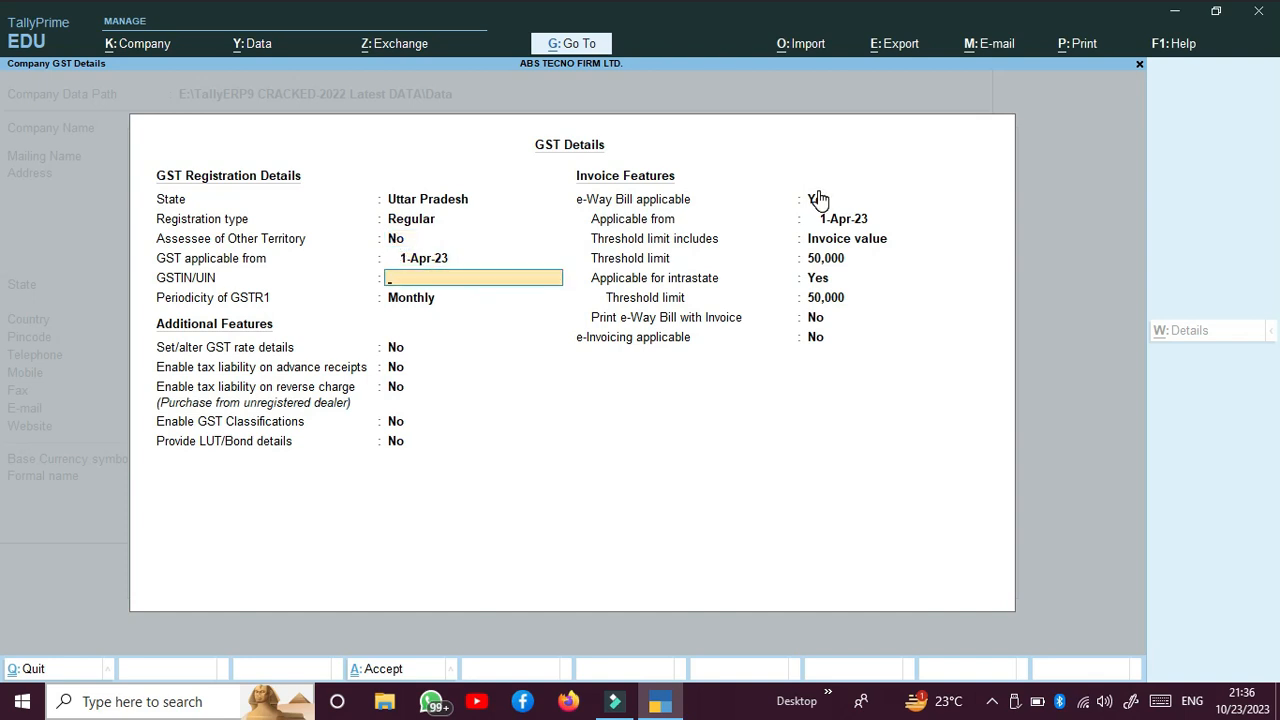
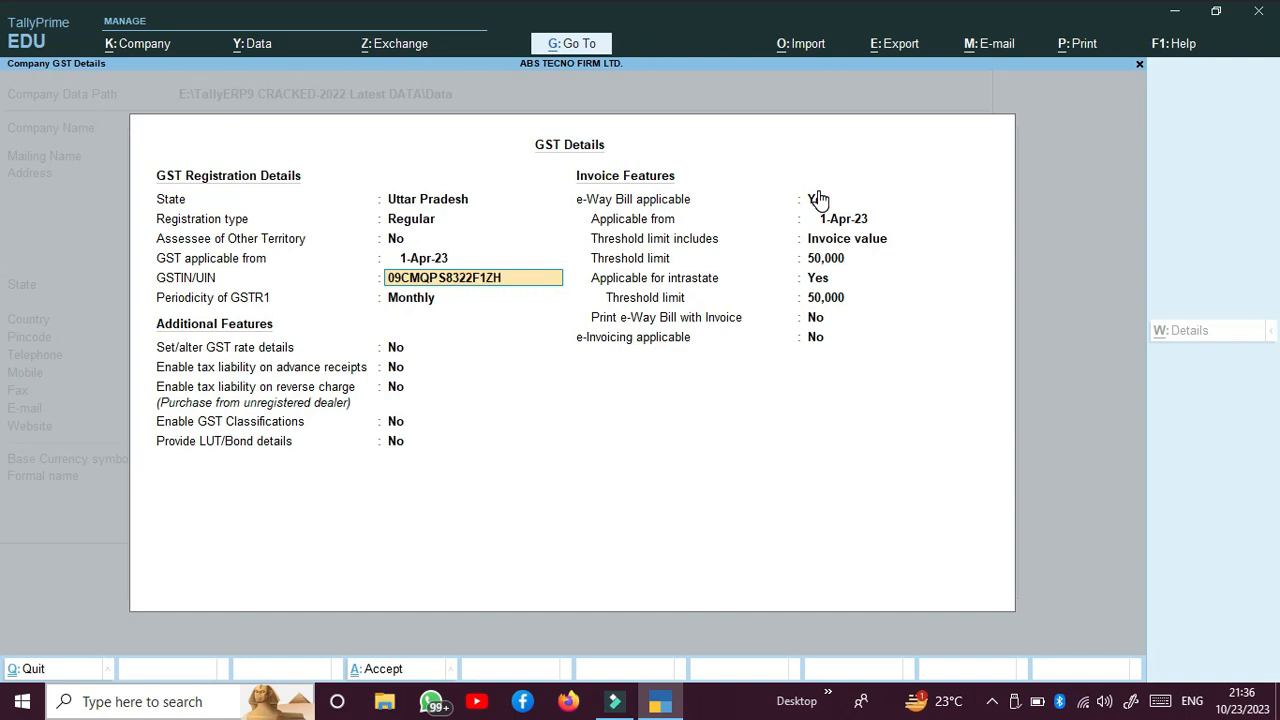
# Step: Fill in the company's GSTIN/UIN and set the periodicity of GSTR1 to Quarterly
pyautogui.press('Return')
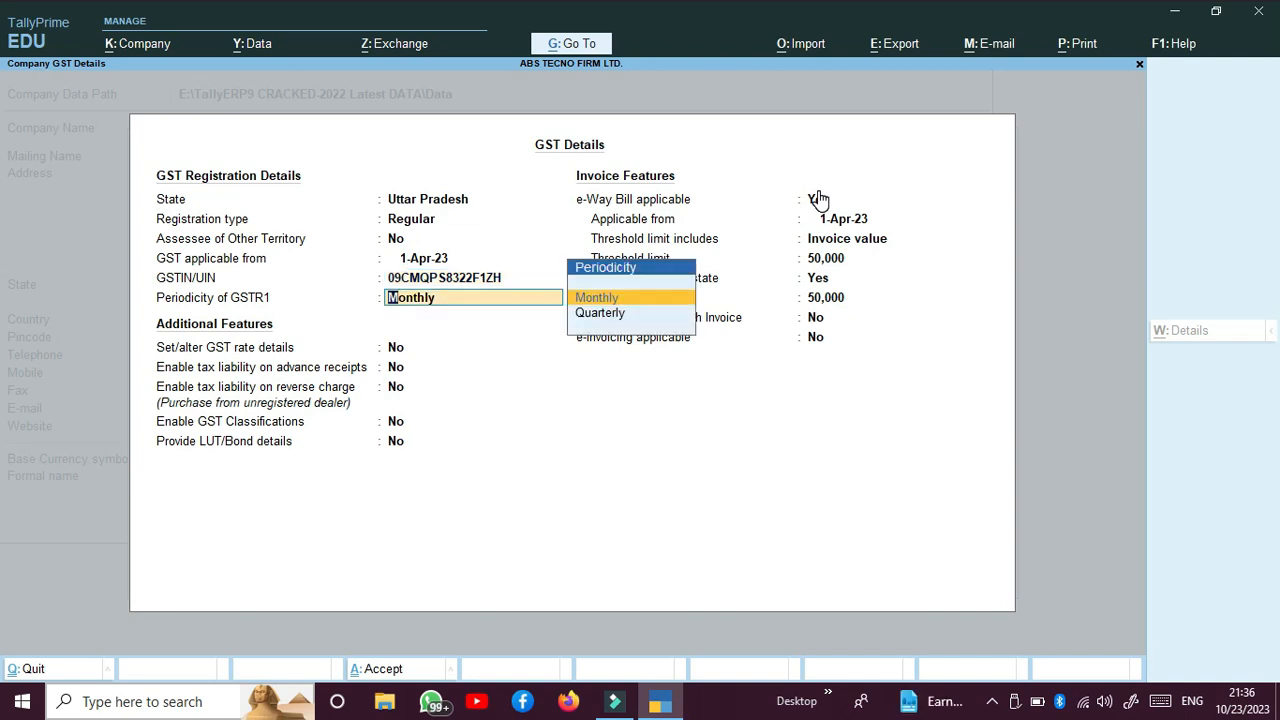
pyautogui.press('Down')
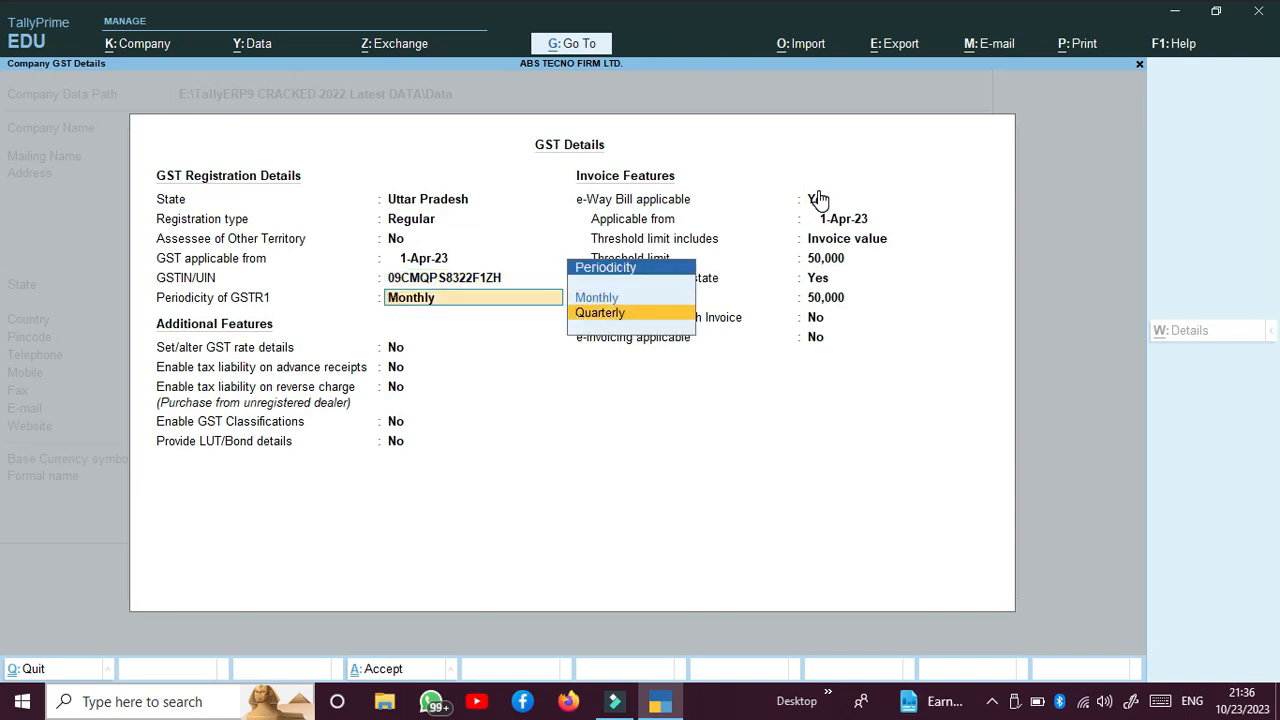
pyautogui.press('Return')
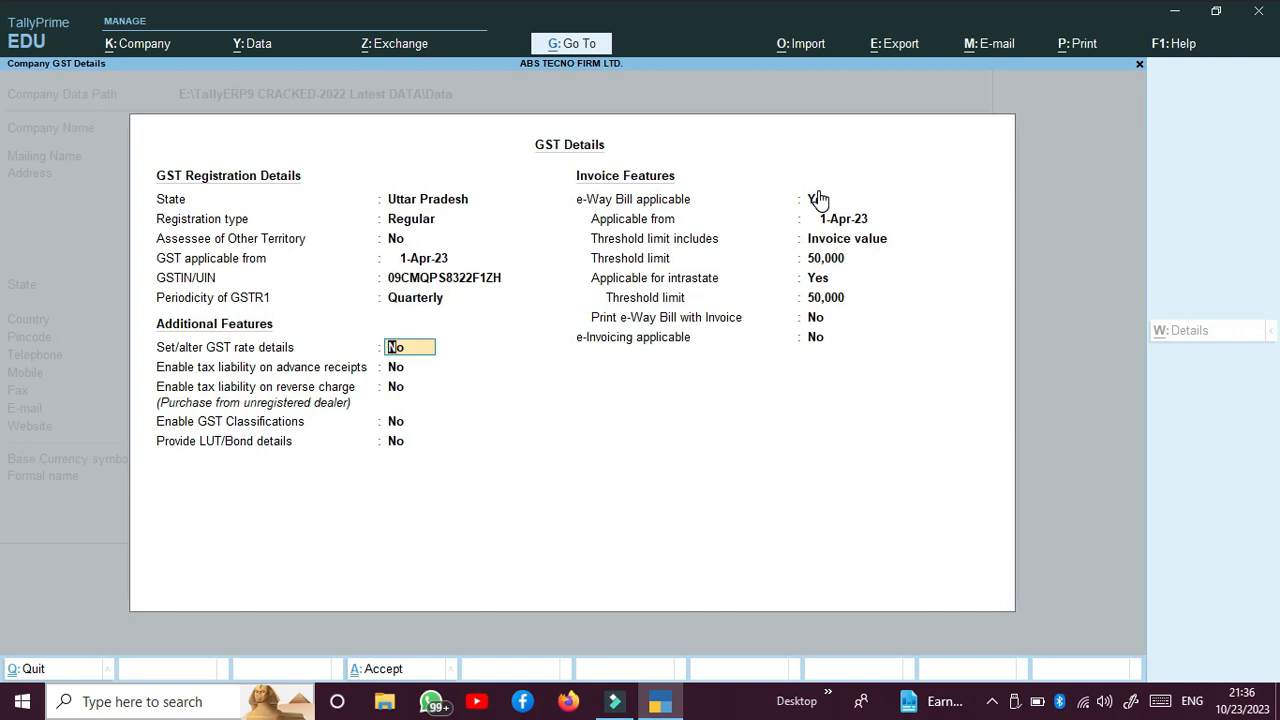
# Step: Leave all additional GST features set to No, from GST rate details through LUT/Bond details
pyautogui.press('Return')
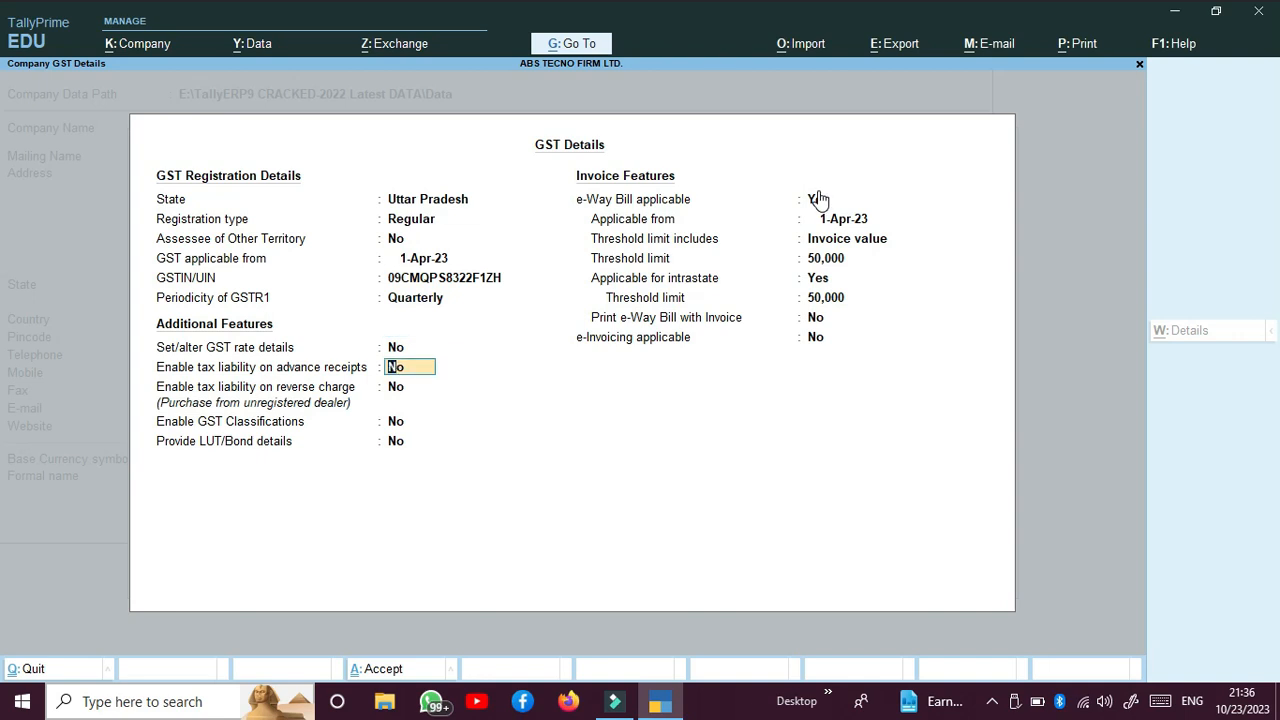
pyautogui.press('Return')
pyautogui.press('Return')
pyautogui.press('Return')
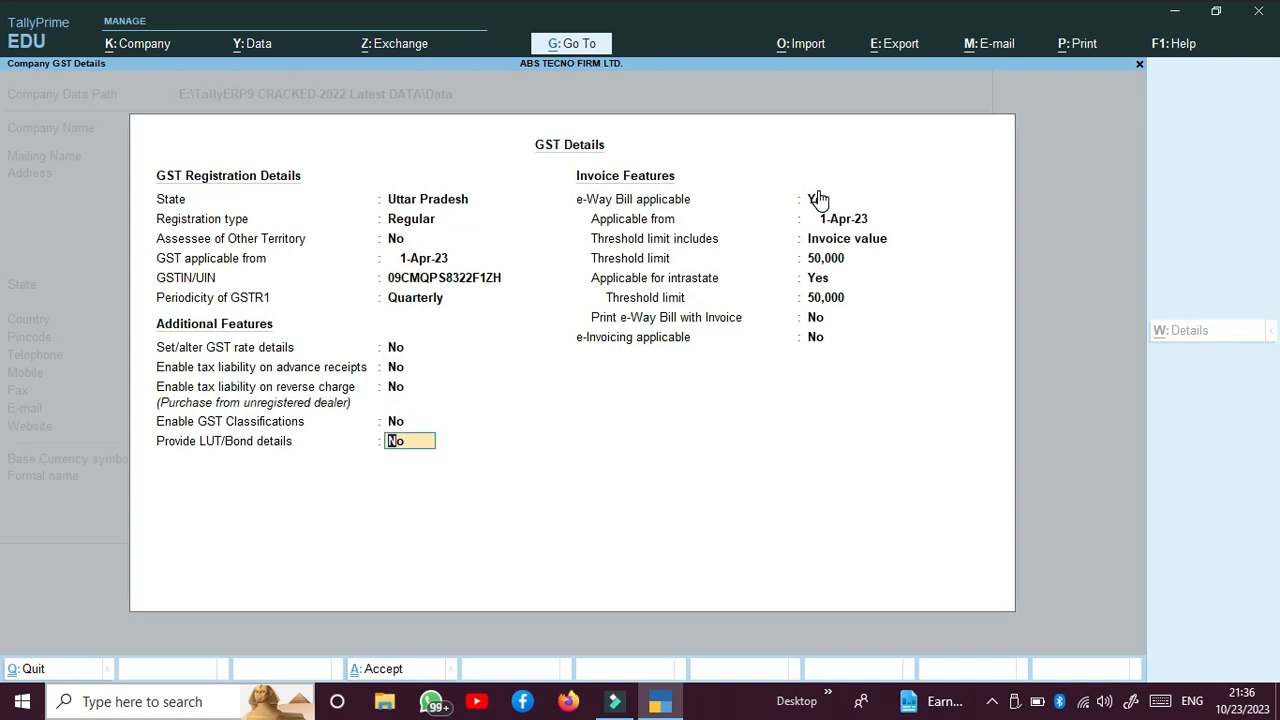
pyautogui.press('Return')
# Step: Keep e-Way Bill applicable from 1-Apr-23 on invoice value, with a 50,000 threshold limit, also applicable for intrastate at 50,000
pyautogui.press('Return')
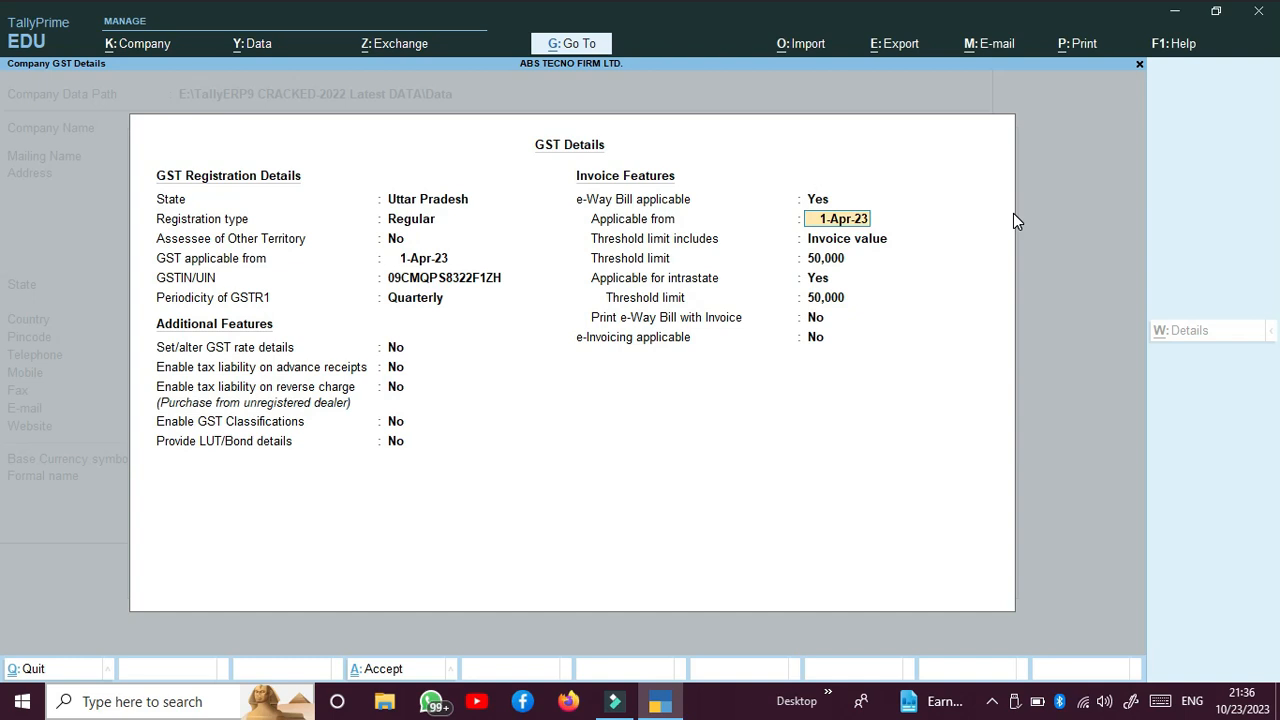
pyautogui.press('Return')
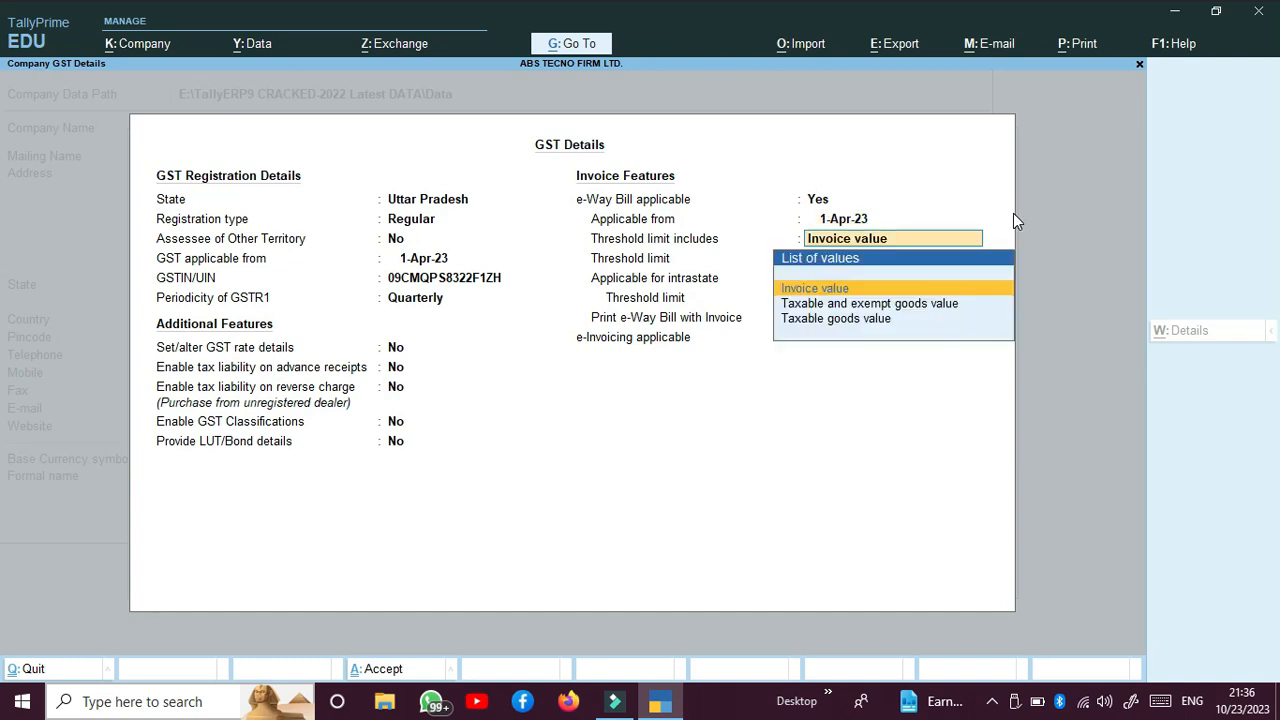
pyautogui.press('Return')
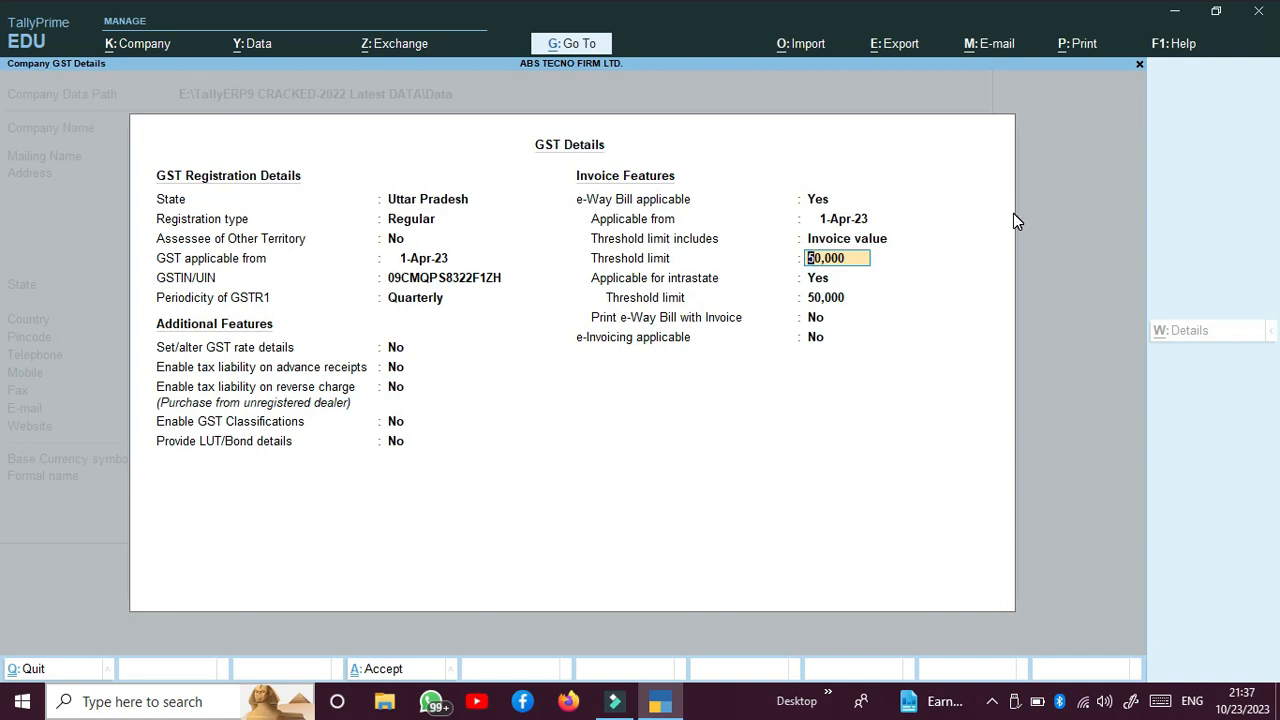
pyautogui.press('Return')
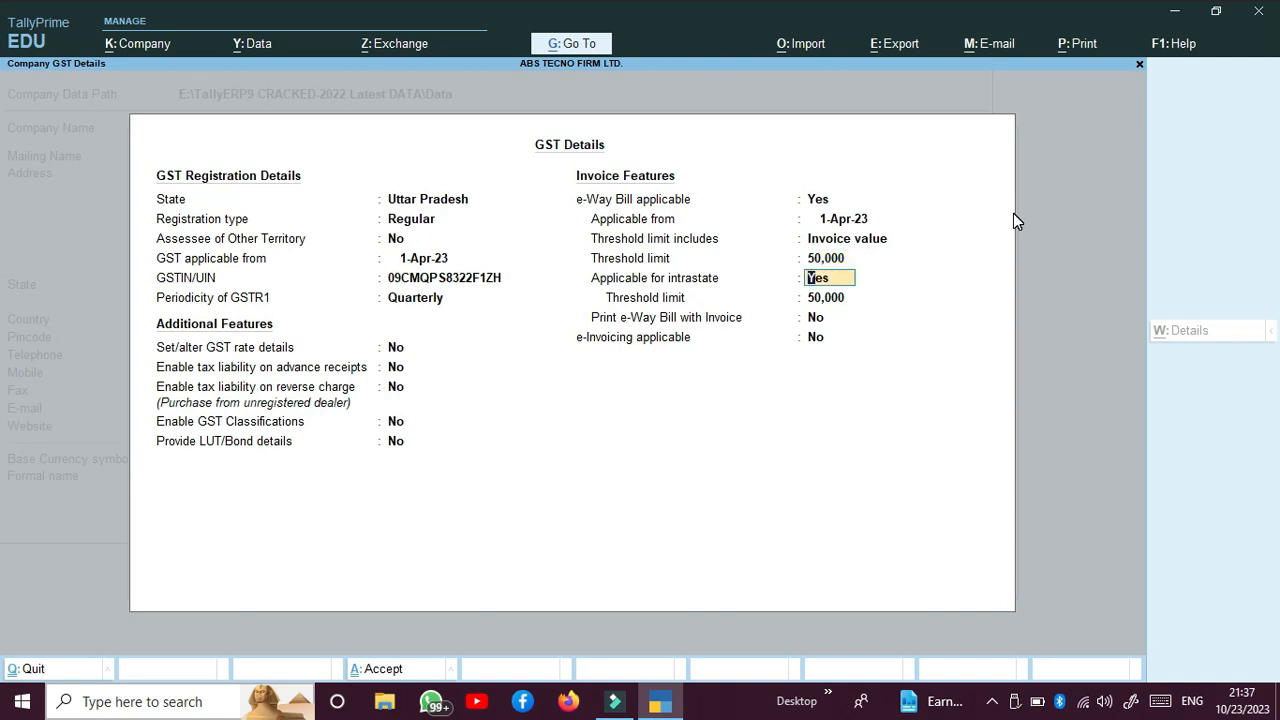
pyautogui.press('Return')
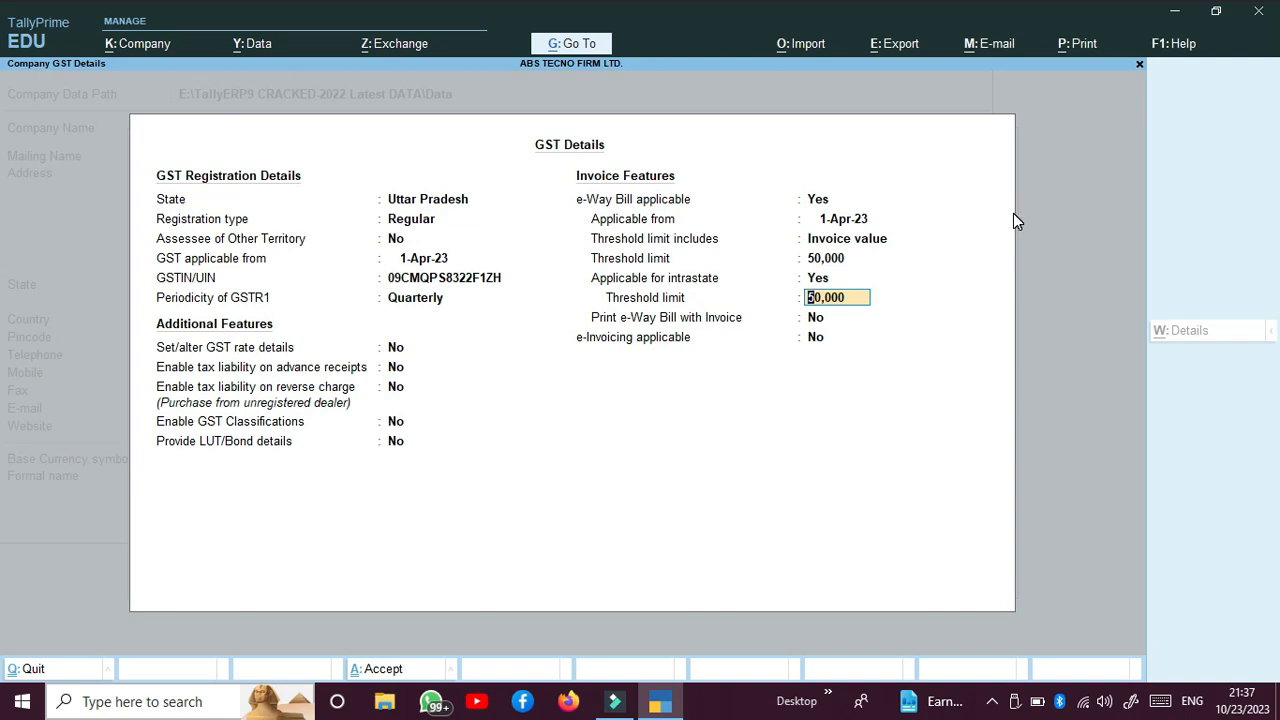
pyautogui.press('Up')
pyautogui.press('Up')
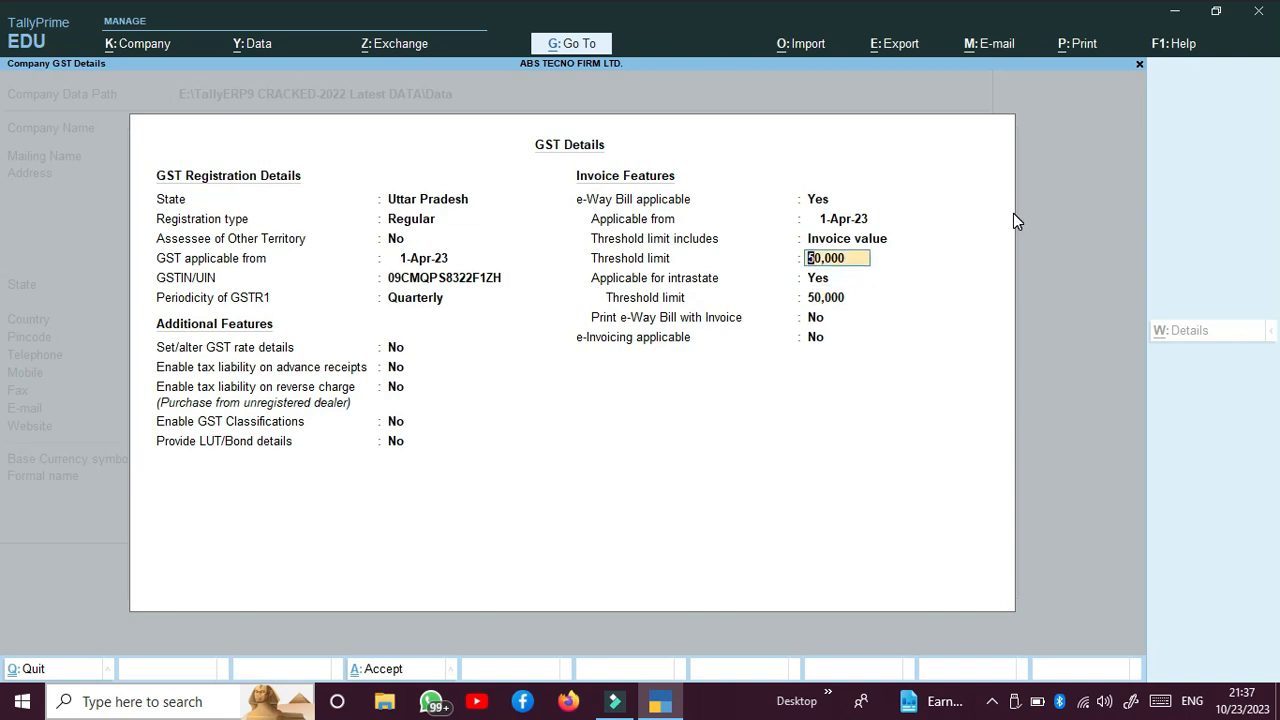
pyautogui.press('Down')
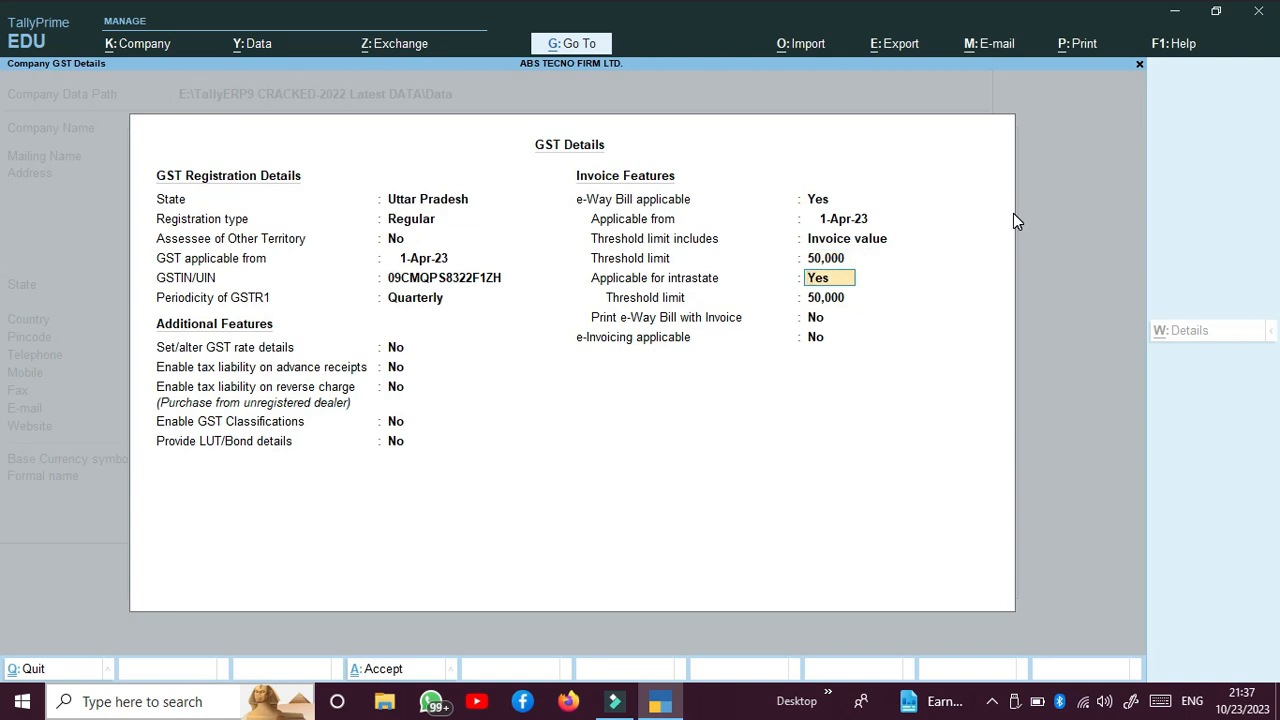
pyautogui.press('Down')
pyautogui.press('Down')
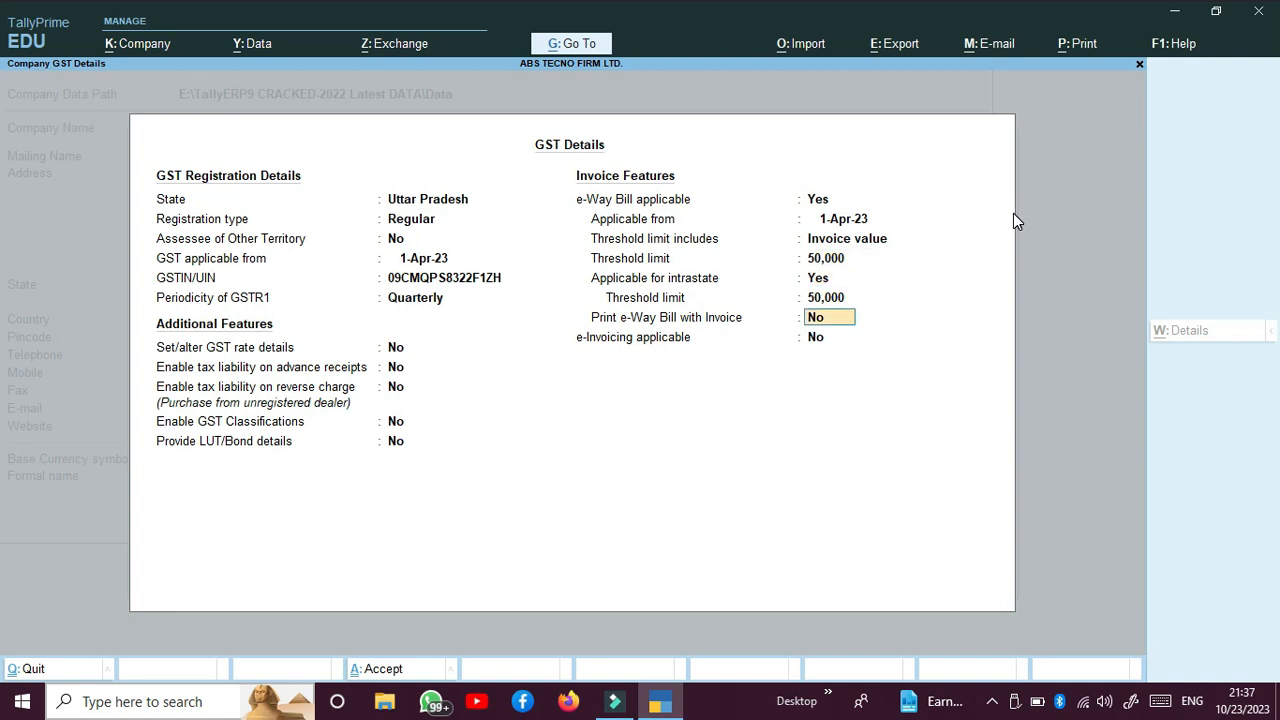
# Step: Leave e-Way Bill printing with invoices and e-Invoicing set to No, and accept the GST details
pyautogui.press('Down')
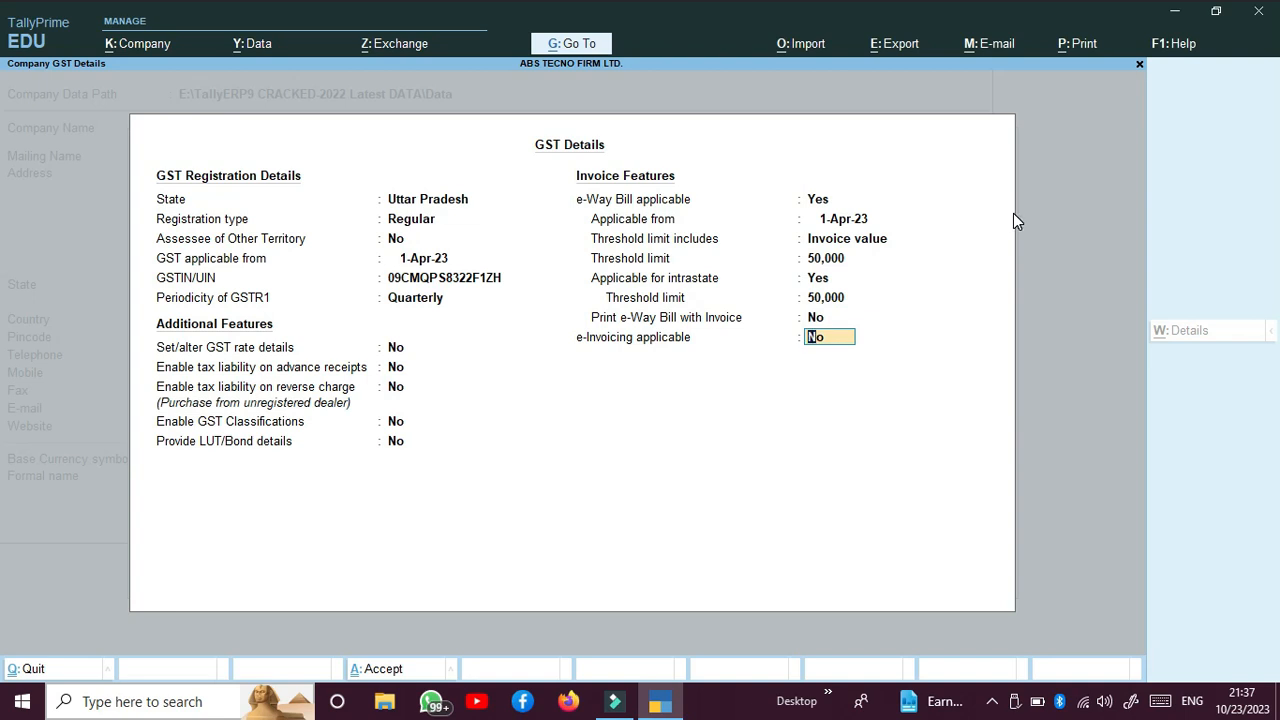
pyautogui.press('Return')
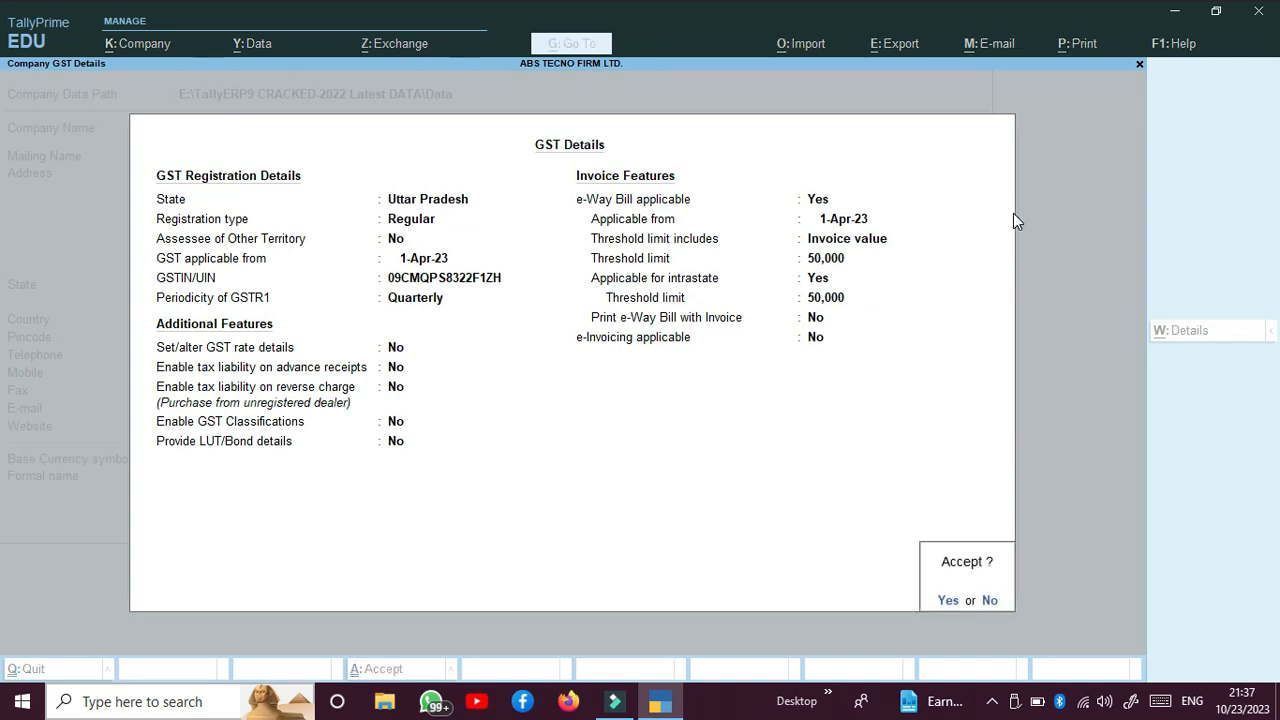
pyautogui.press('Return')
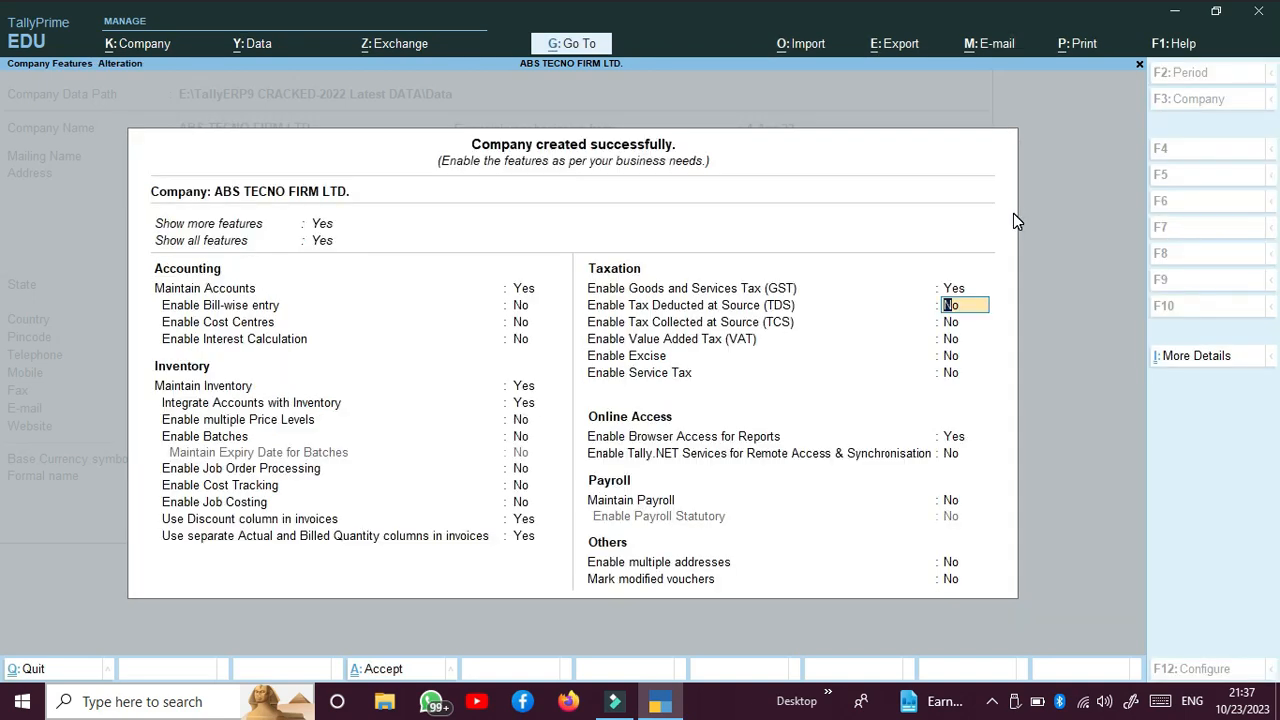
# Step: Leave TDS, TCS, Value Added Tax, Excise and Service Tax set to No in the company's taxation features
pyautogui.press('Down')
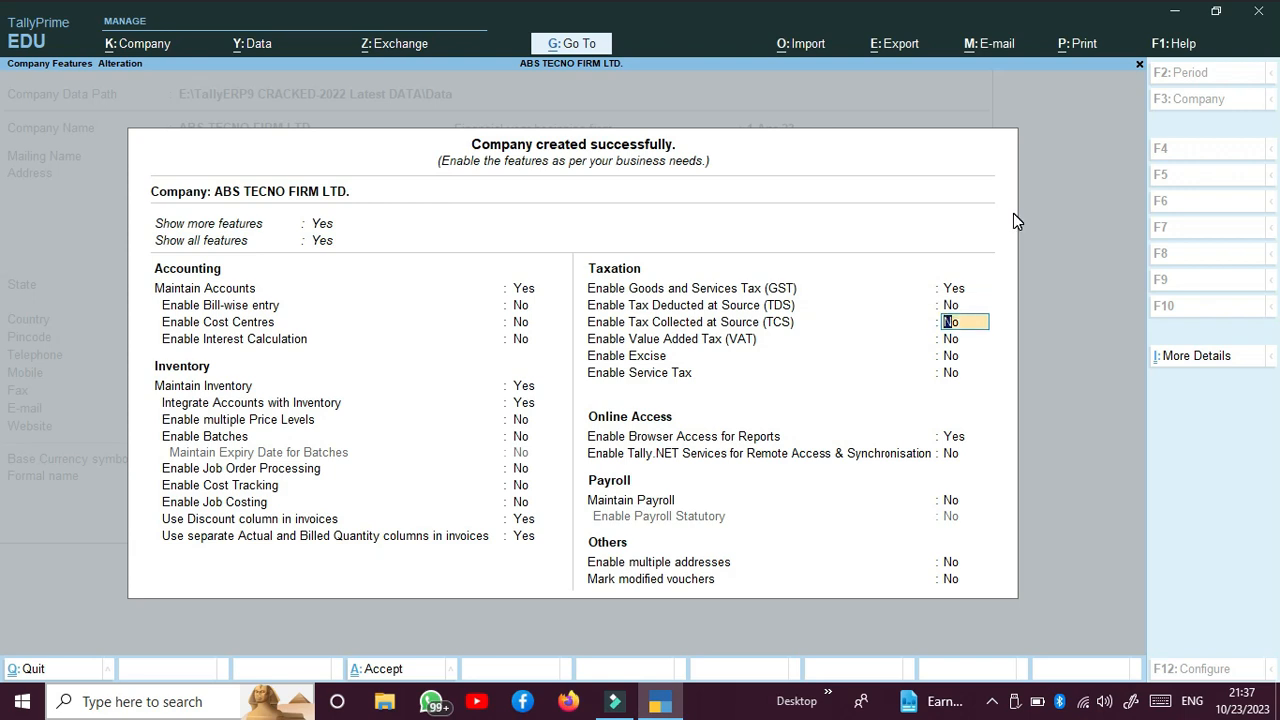
pyautogui.press('Down')
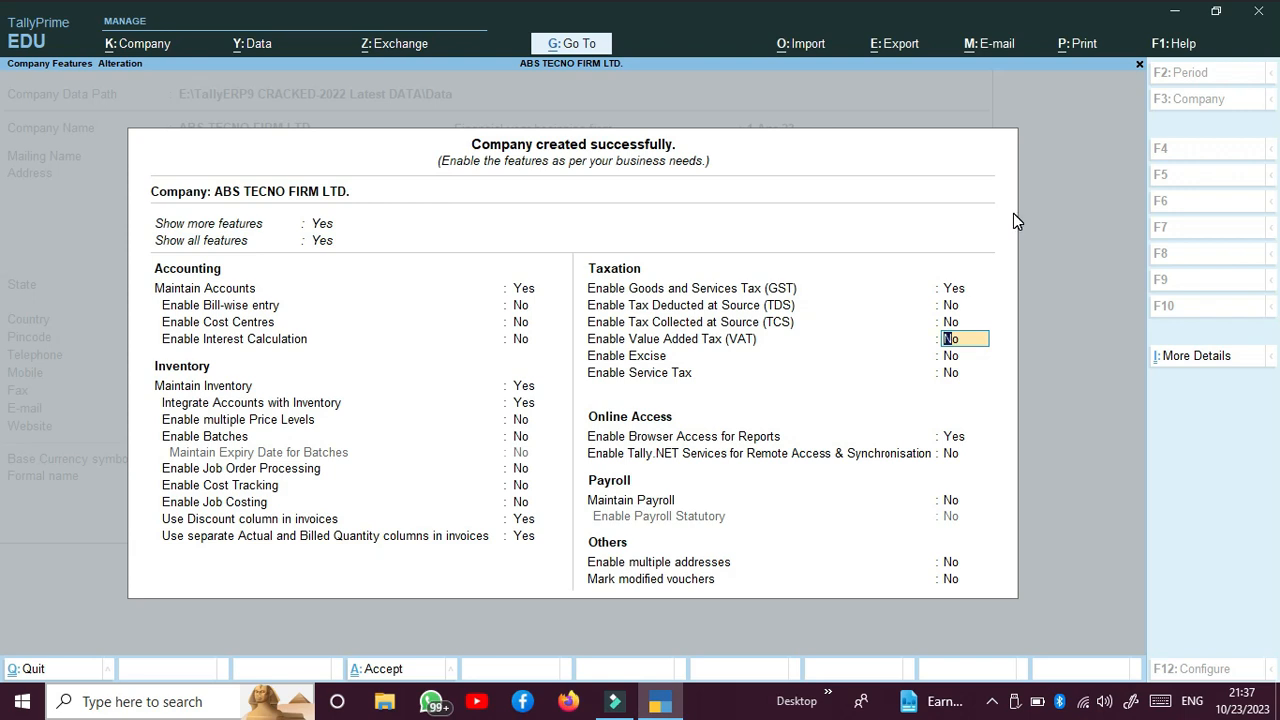
pyautogui.press('Return')
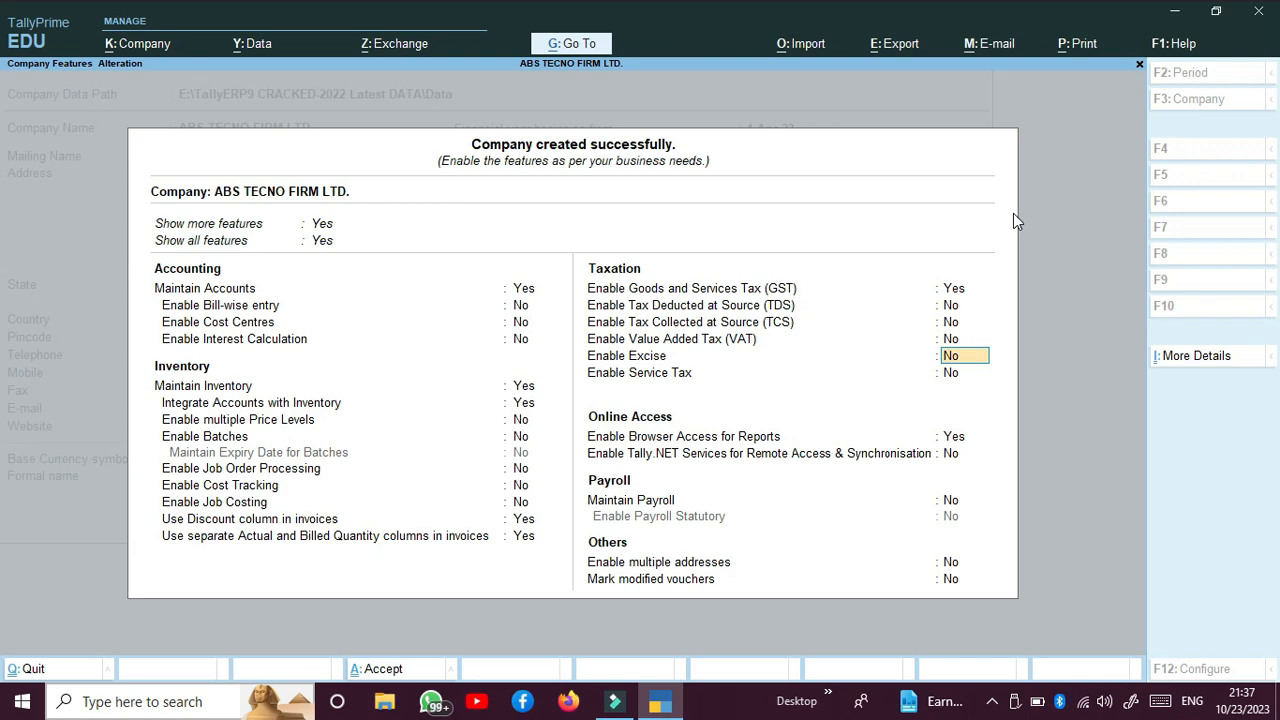
pyautogui.press('Return')
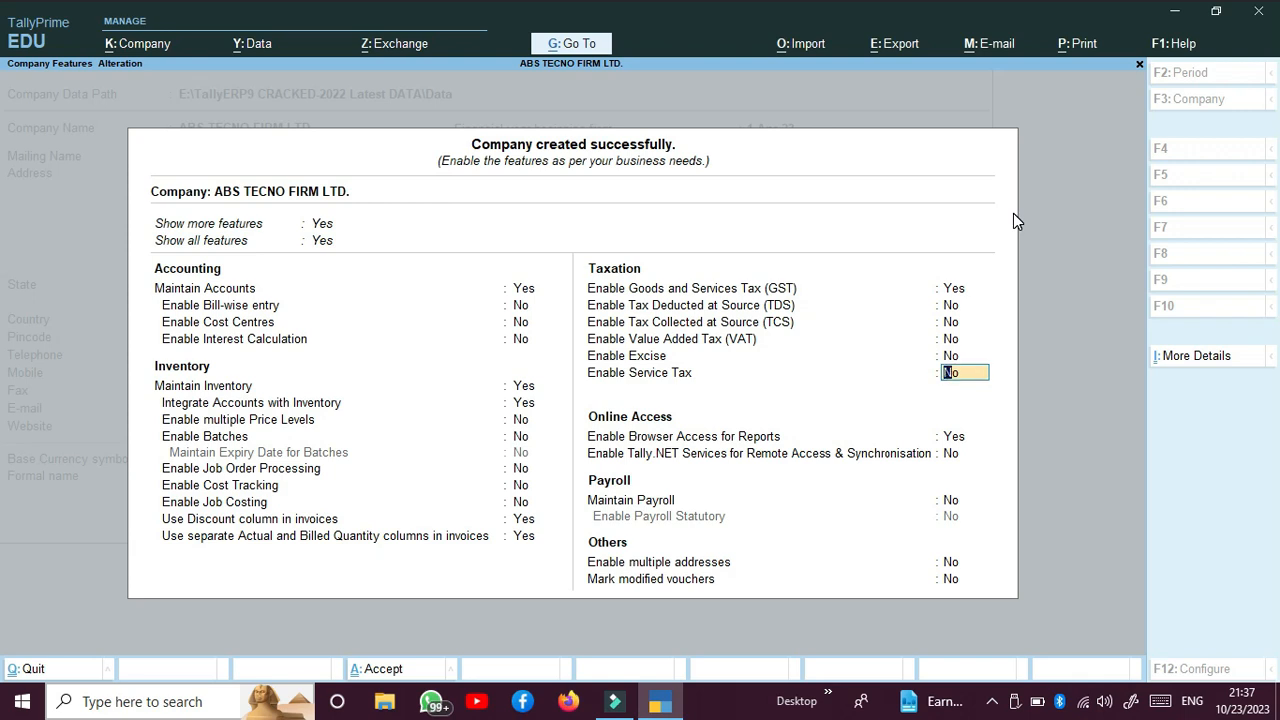
pyautogui.press('Return')
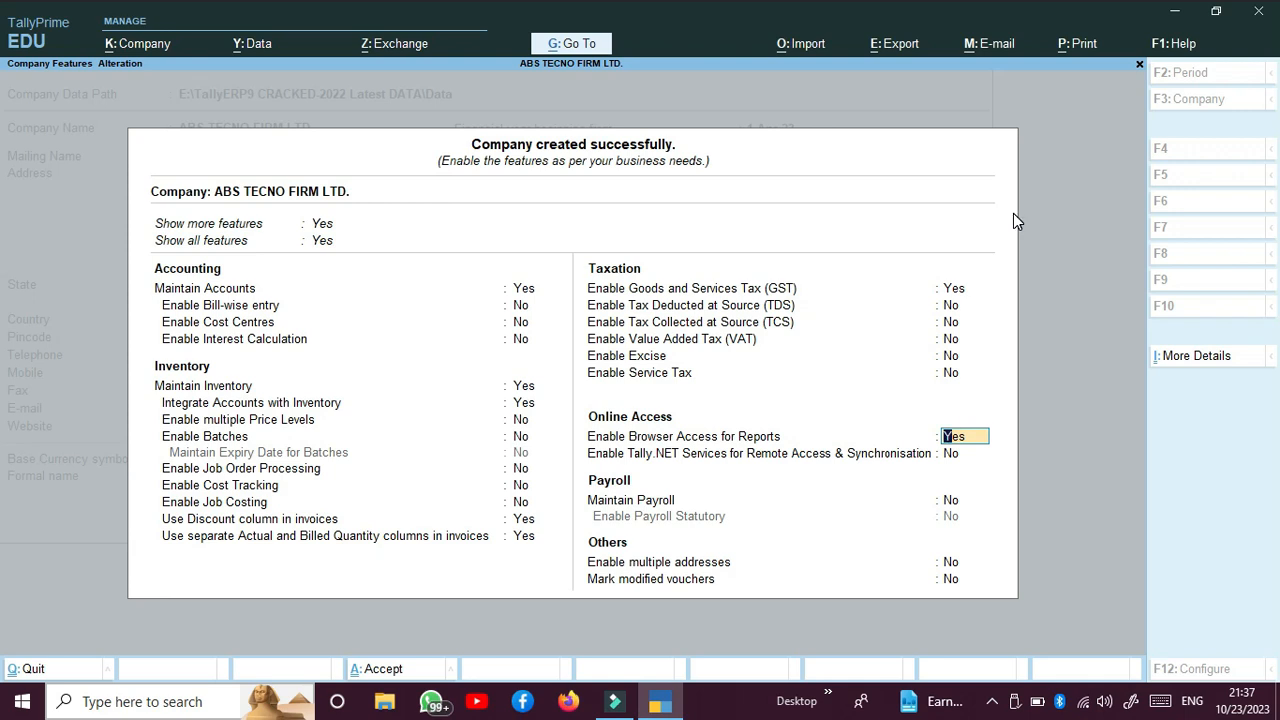
# Step: Keep browser access for reports at Yes, leave Tally.NET Services, payroll, multiple addresses and modified-voucher marking at No, and accept the company features
pyautogui.press('Return')
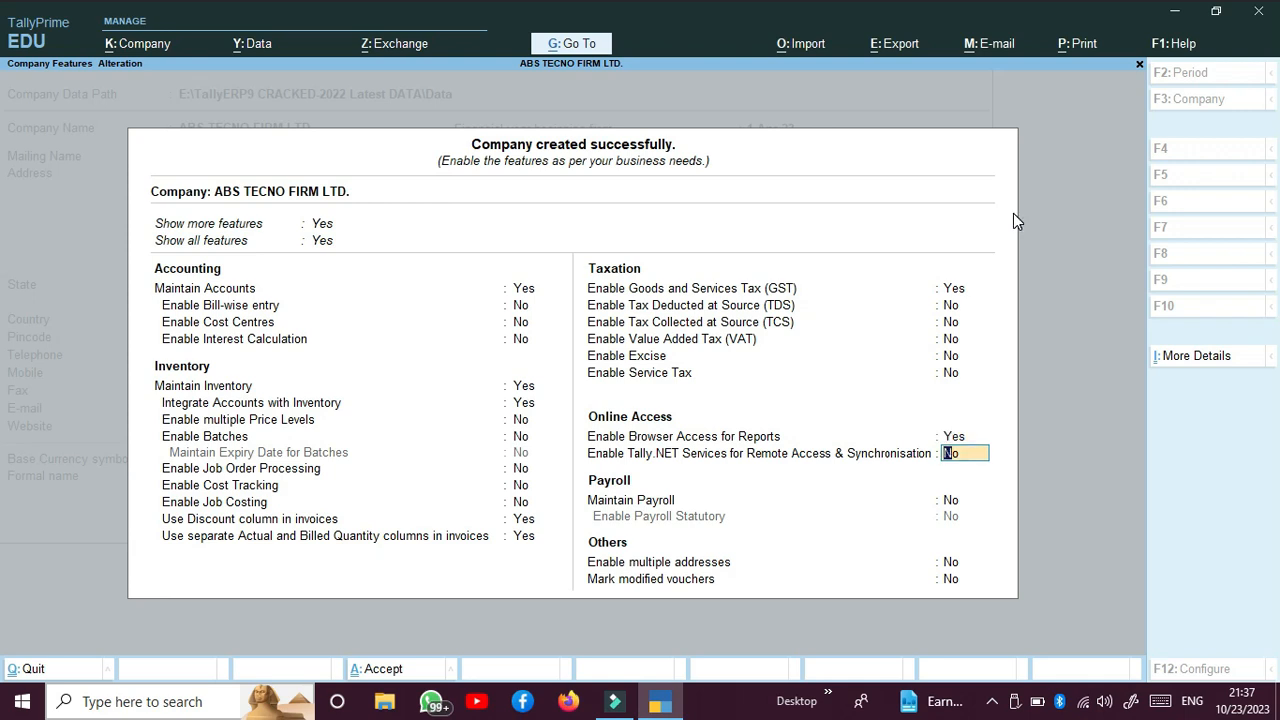
pyautogui.press('Return')
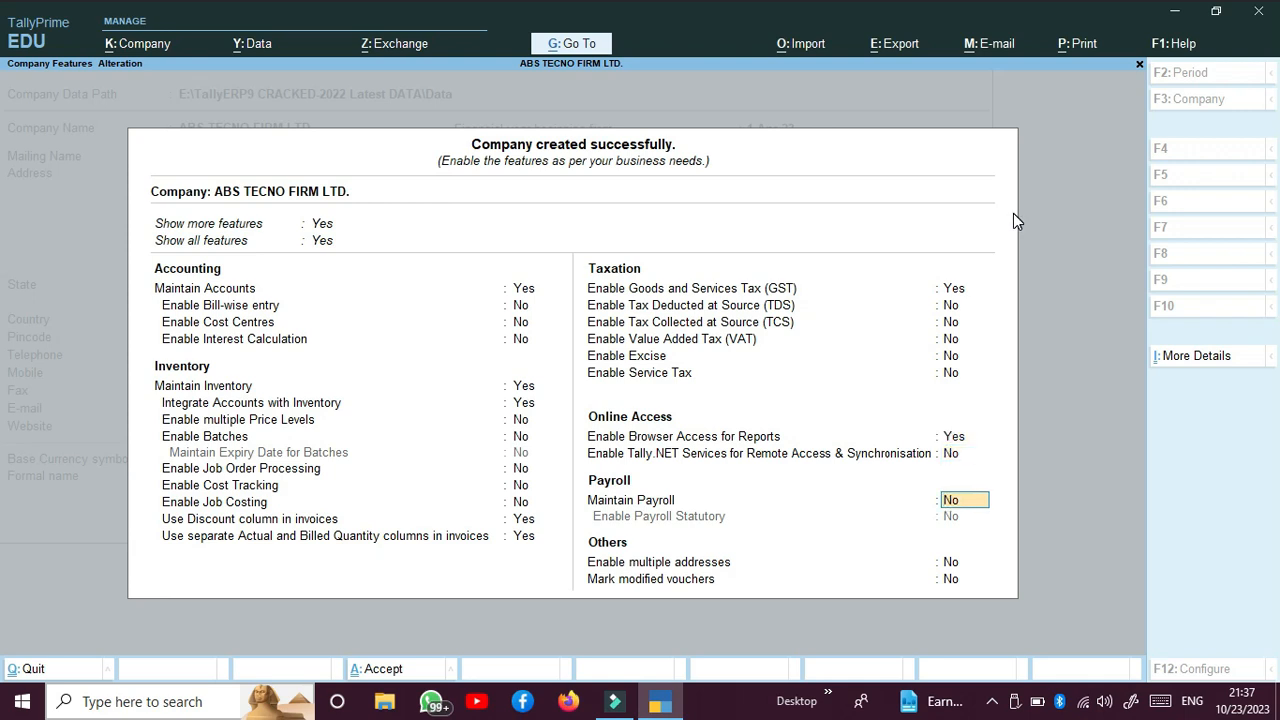
pyautogui.press('Return')
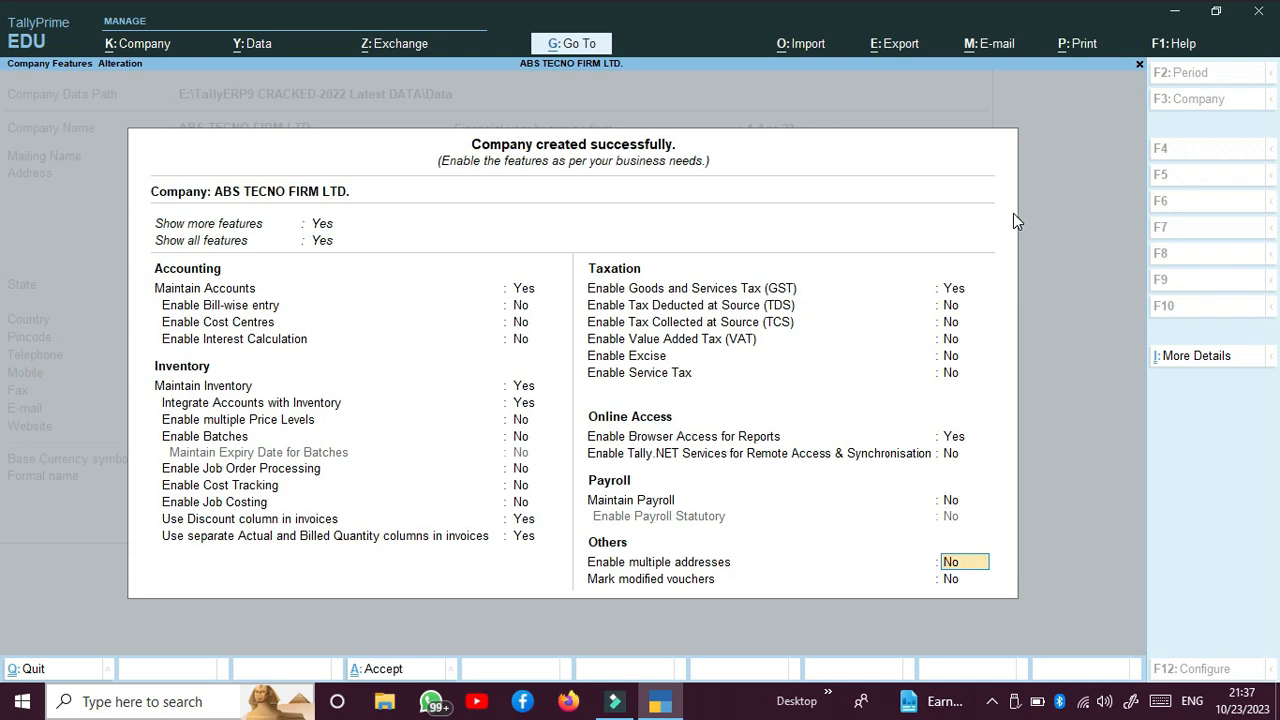
pyautogui.press('Return')
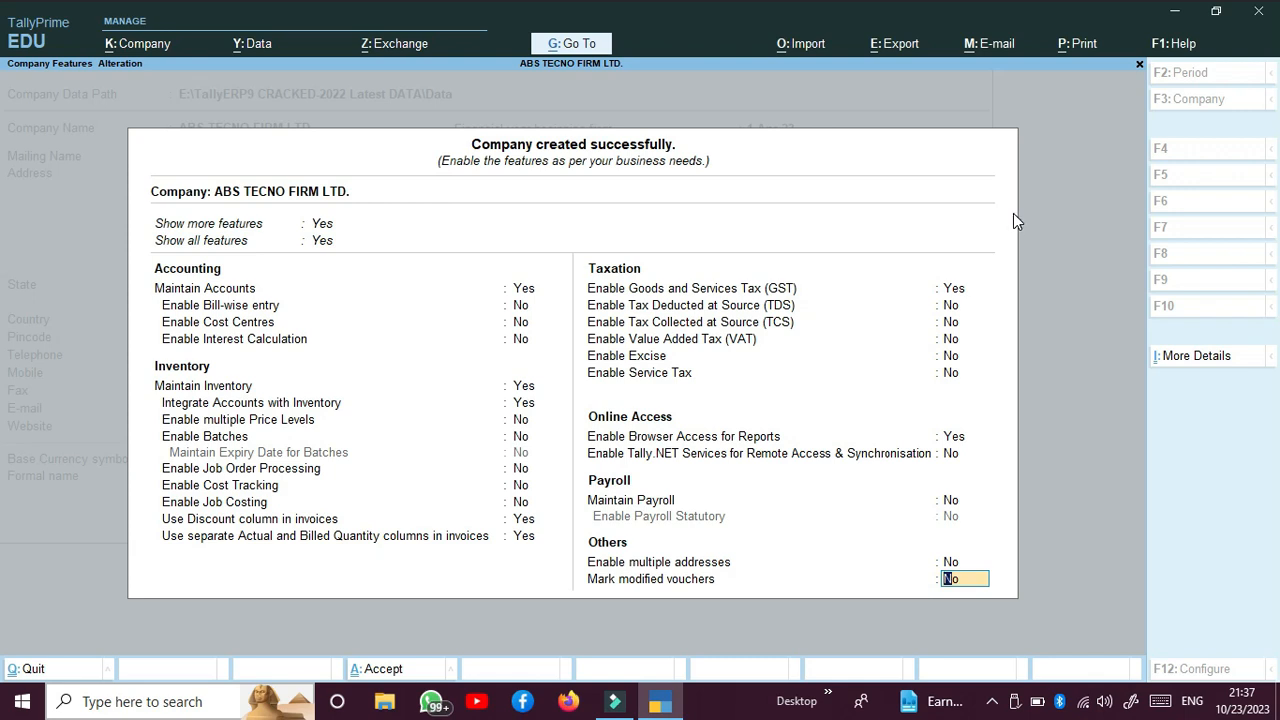
pyautogui.press('Return')
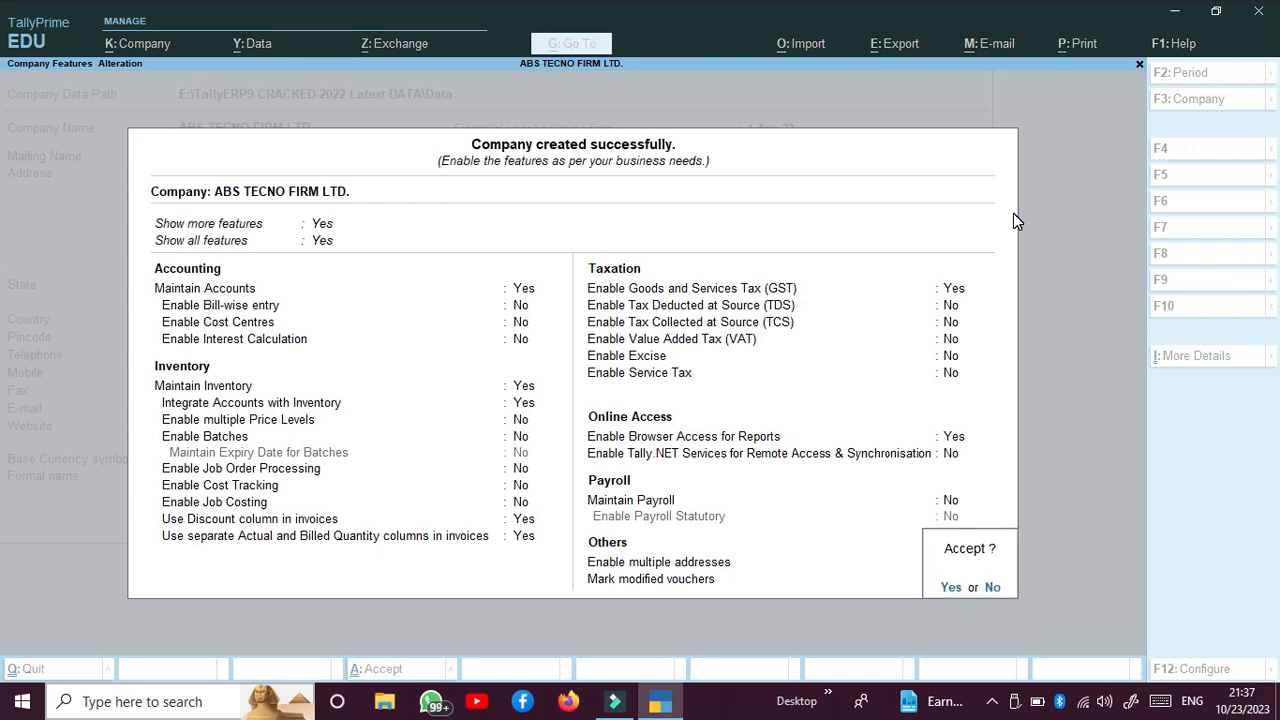
pyautogui.press('Return')
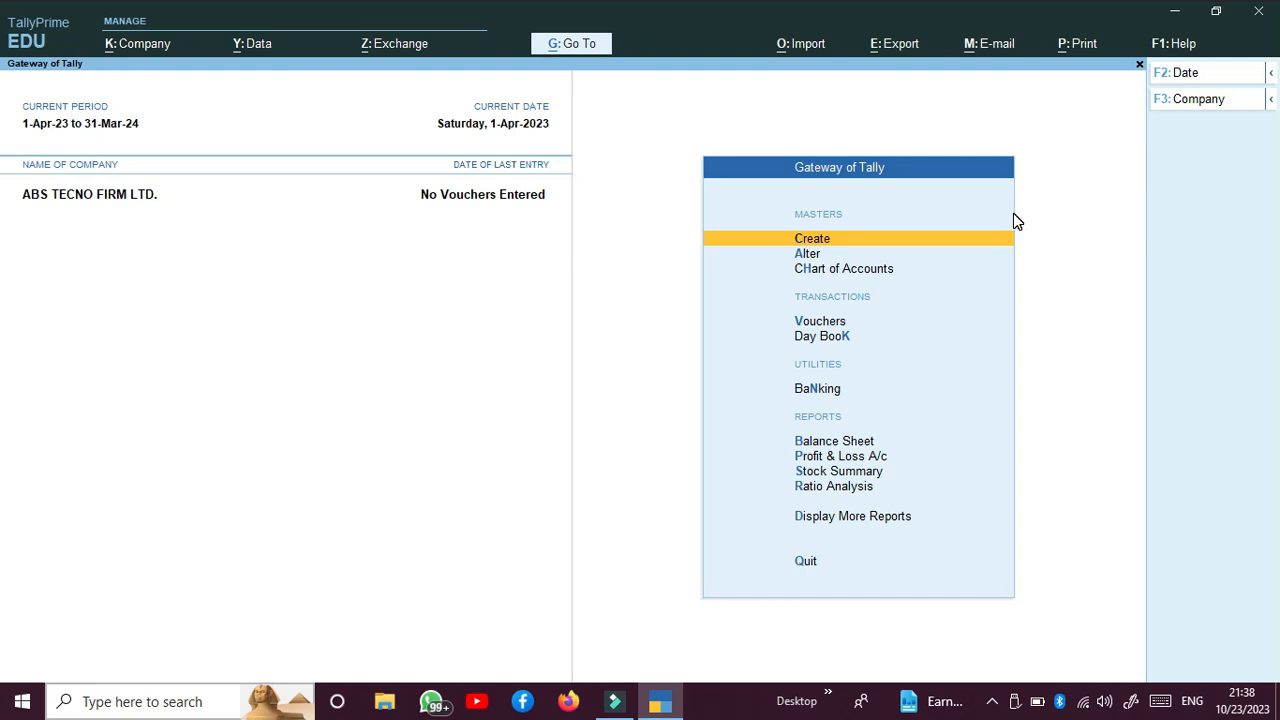
# Step: Examine the lists of accounting, inventory and statutory masters offered for creation and for alteration
pyautogui.press('Return')
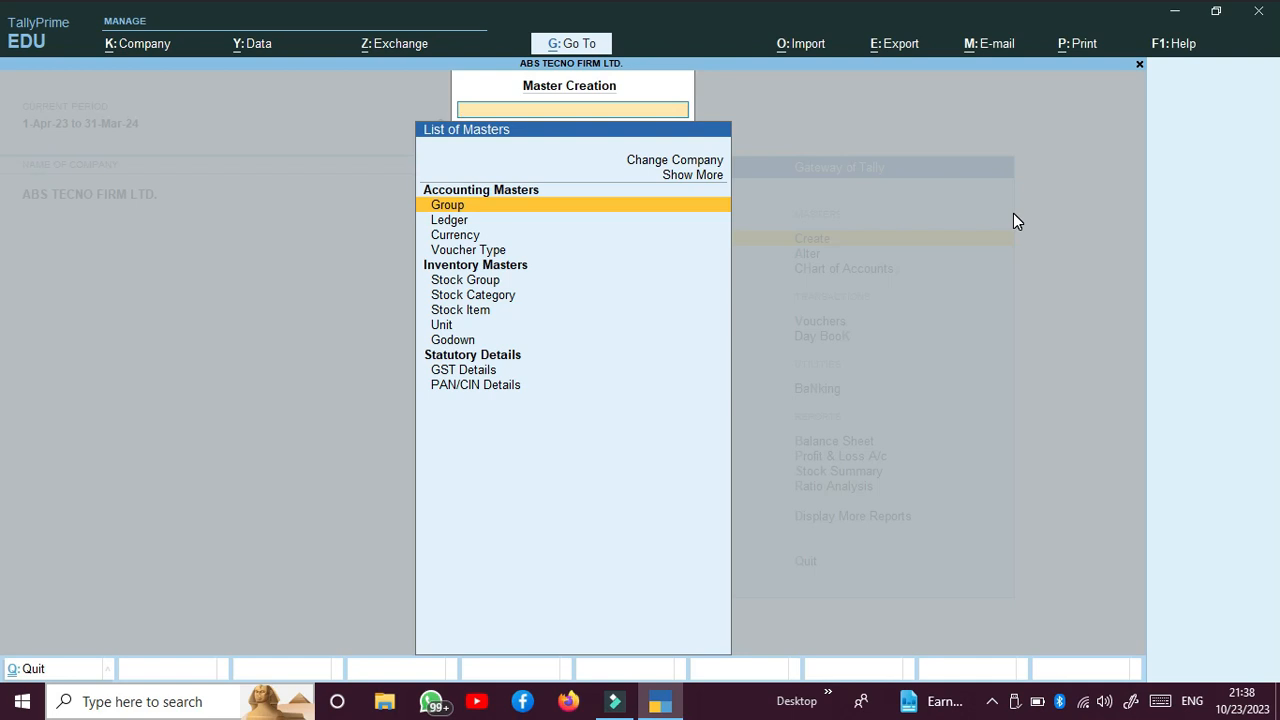
pyautogui.press('Escape')
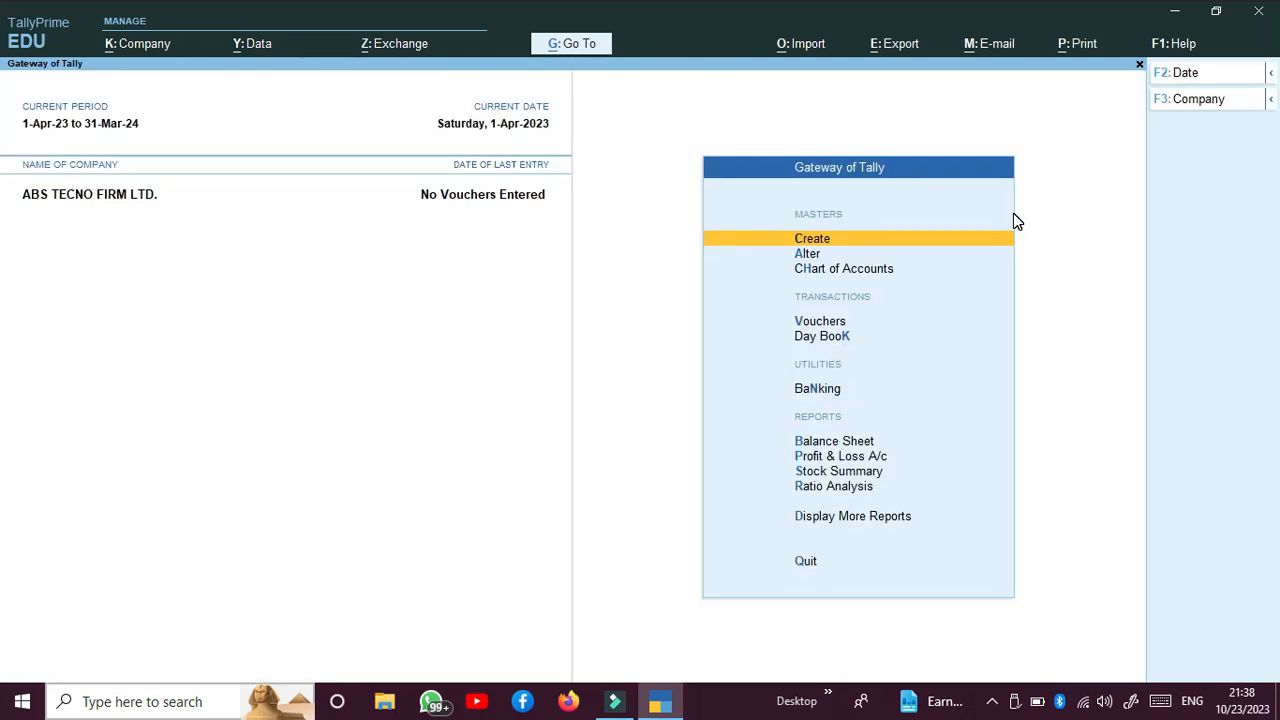
pyautogui.press('Down')
pyautogui.press('Return')
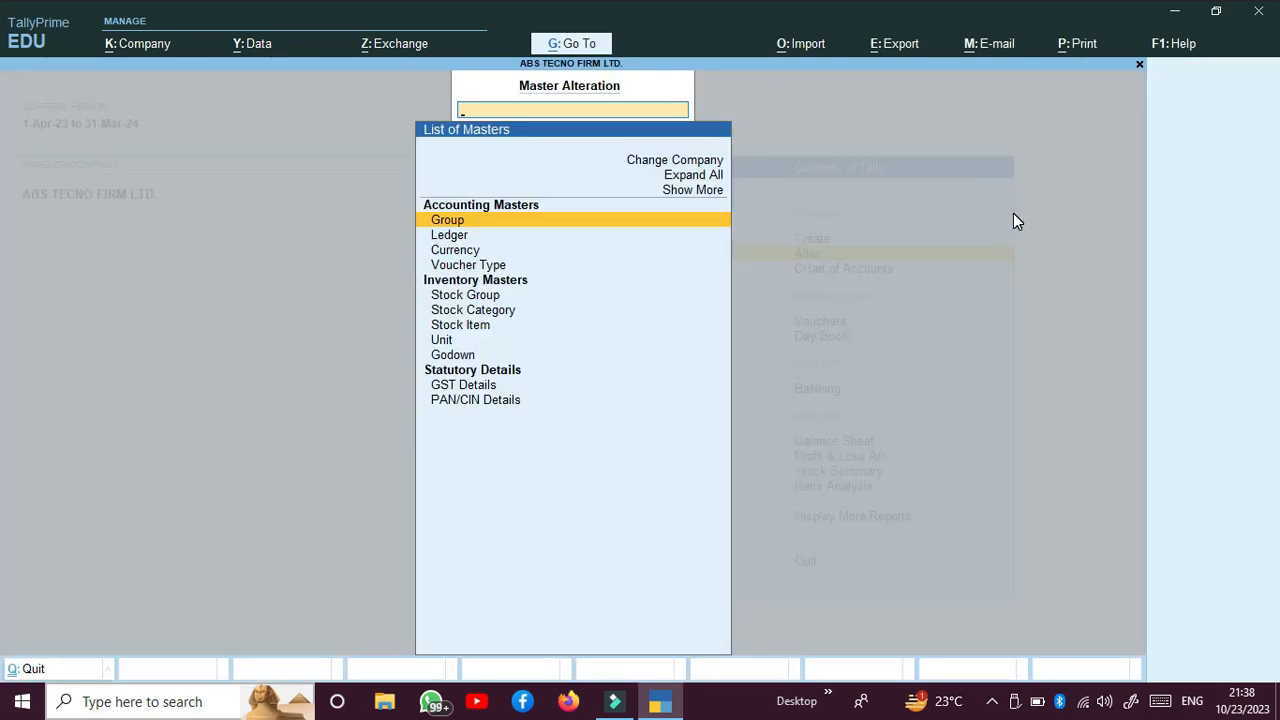
pyautogui.press('Escape')
# Step: Examine the list of masters in the Chart of Accounts and return to the Gateway of Tally
pyautogui.press('Down')
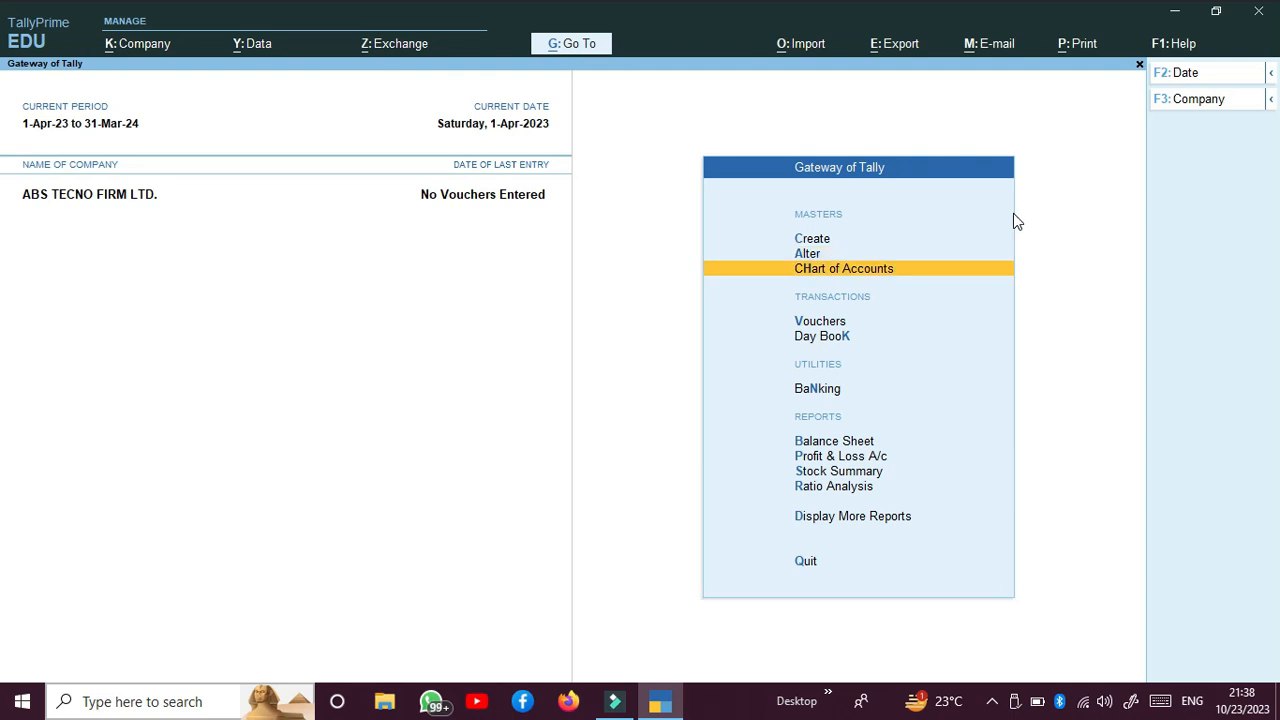
pyautogui.press('Return')
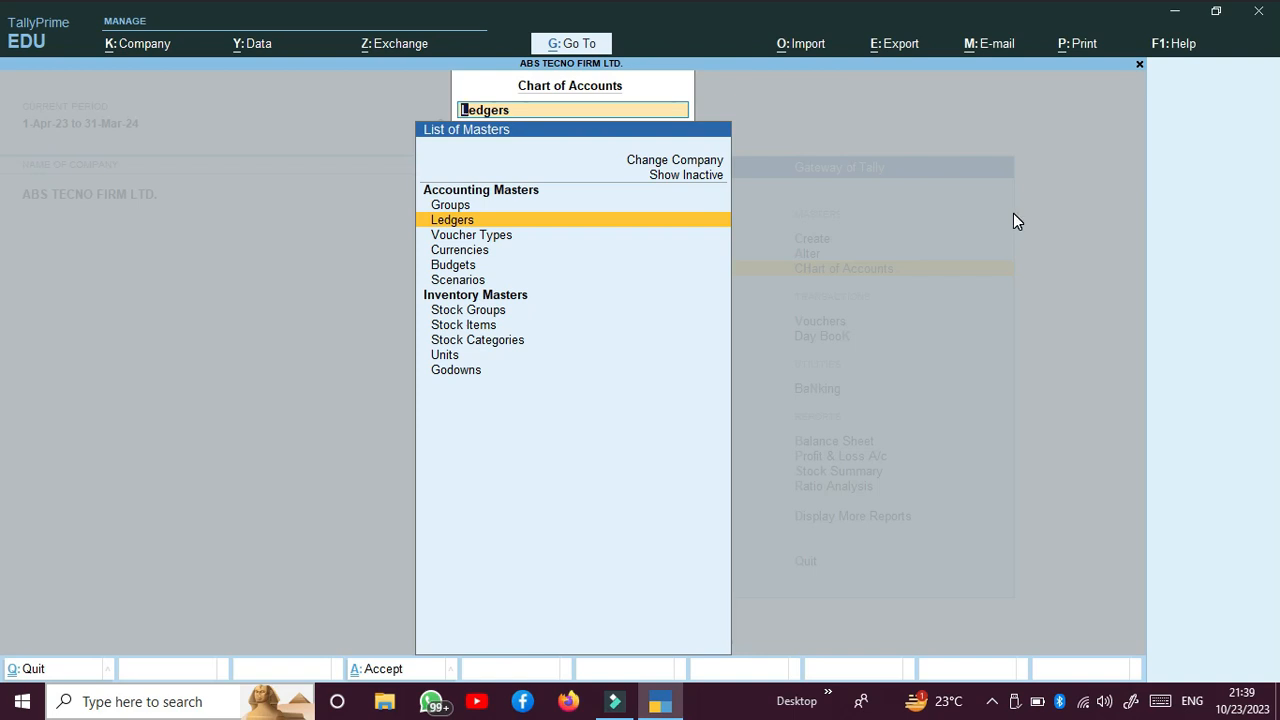
pyautogui.press('Up')
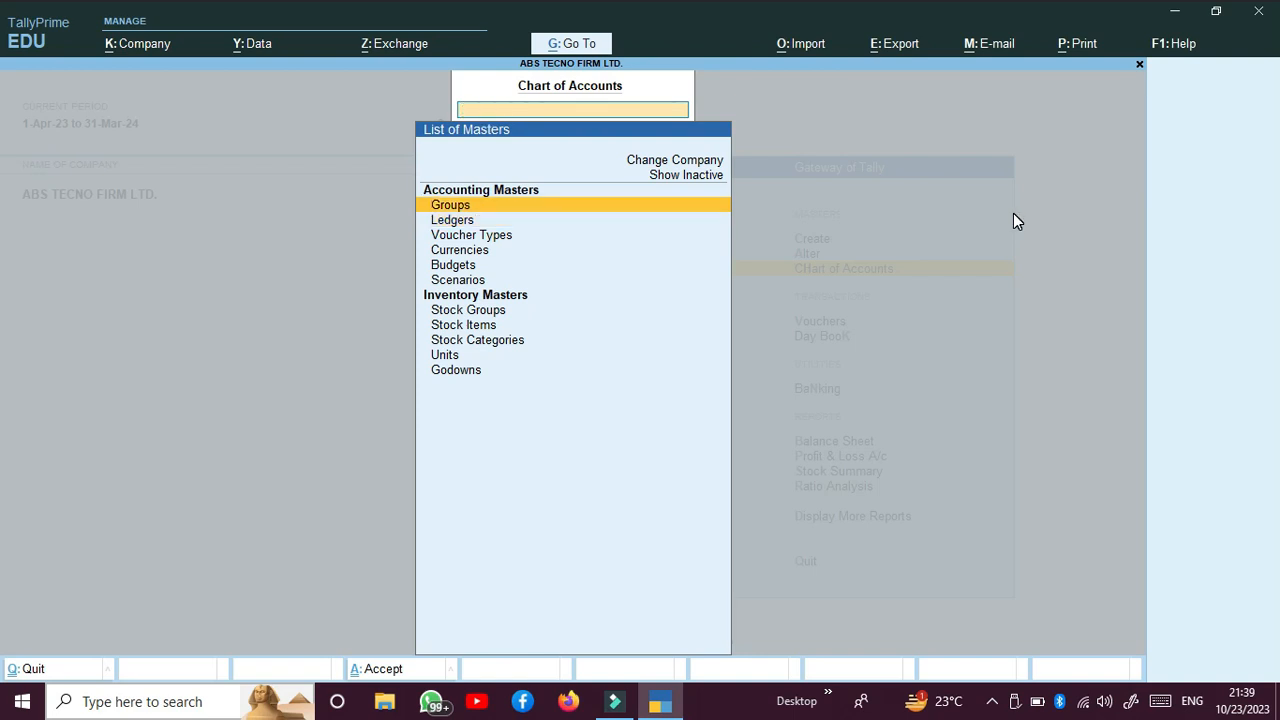
pyautogui.press('Escape')
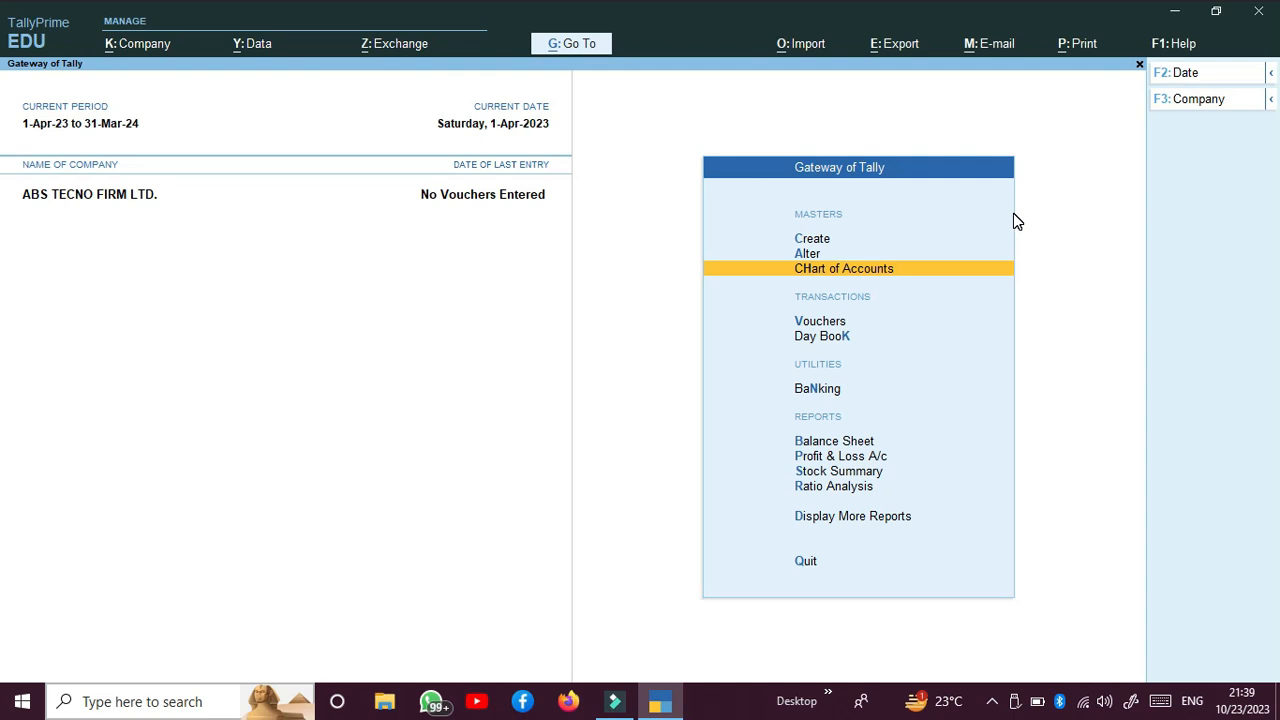
# Step: Open voucher entry and view the Contra, Payment, Receipt, Journal, Sales and Purchase voucher screens in turn
pyautogui.press('Down')
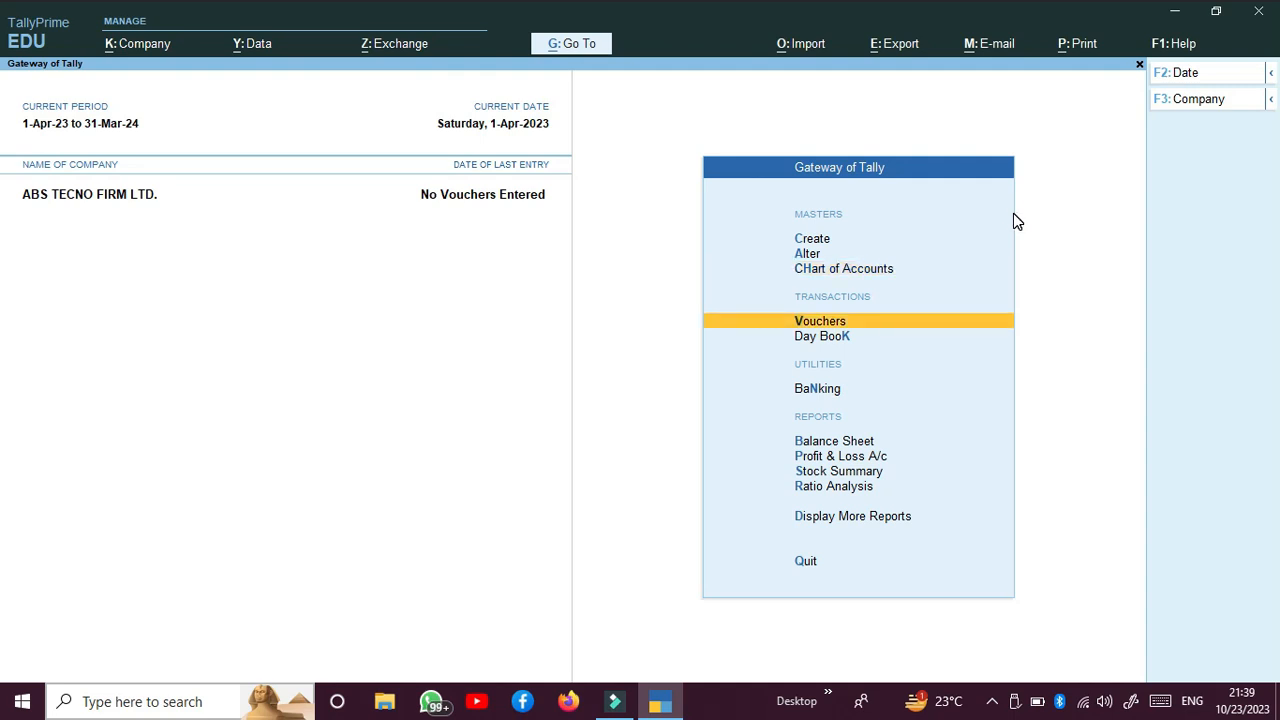
pyautogui.press('Return')
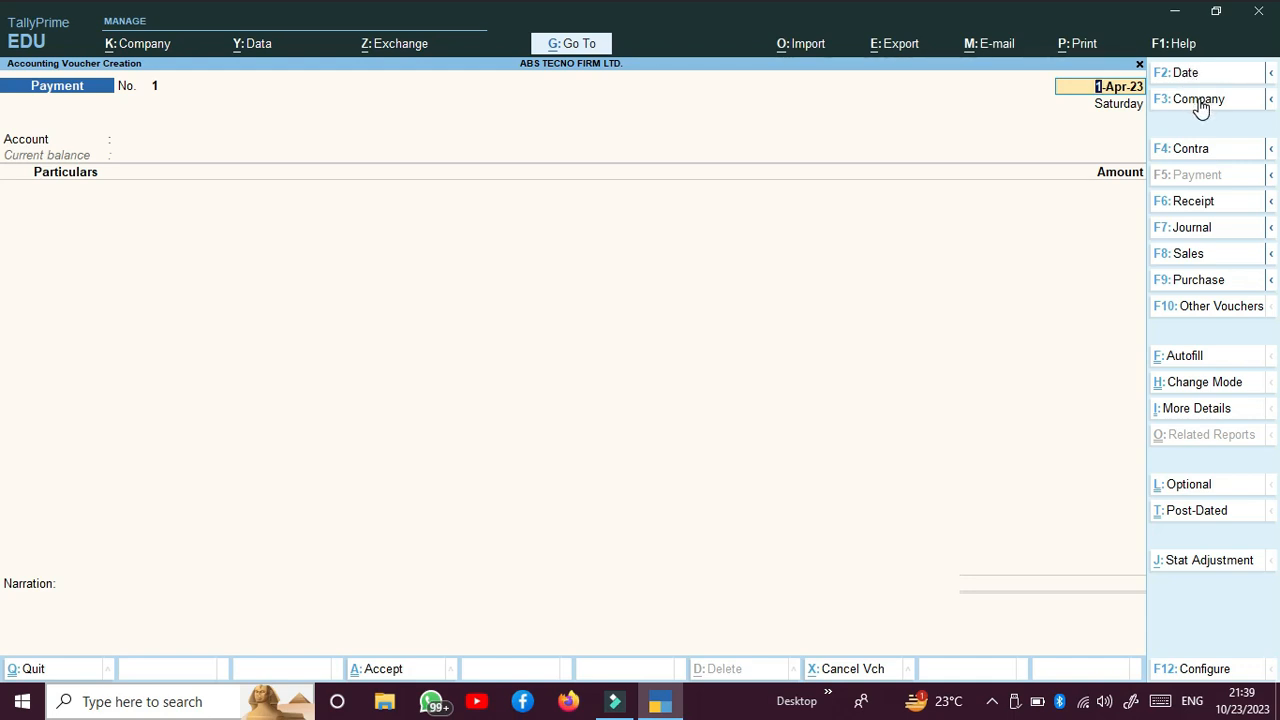
pyautogui.click(1190, 152)
pyautogui.click(1197, 174)
pyautogui.click(1193, 203)
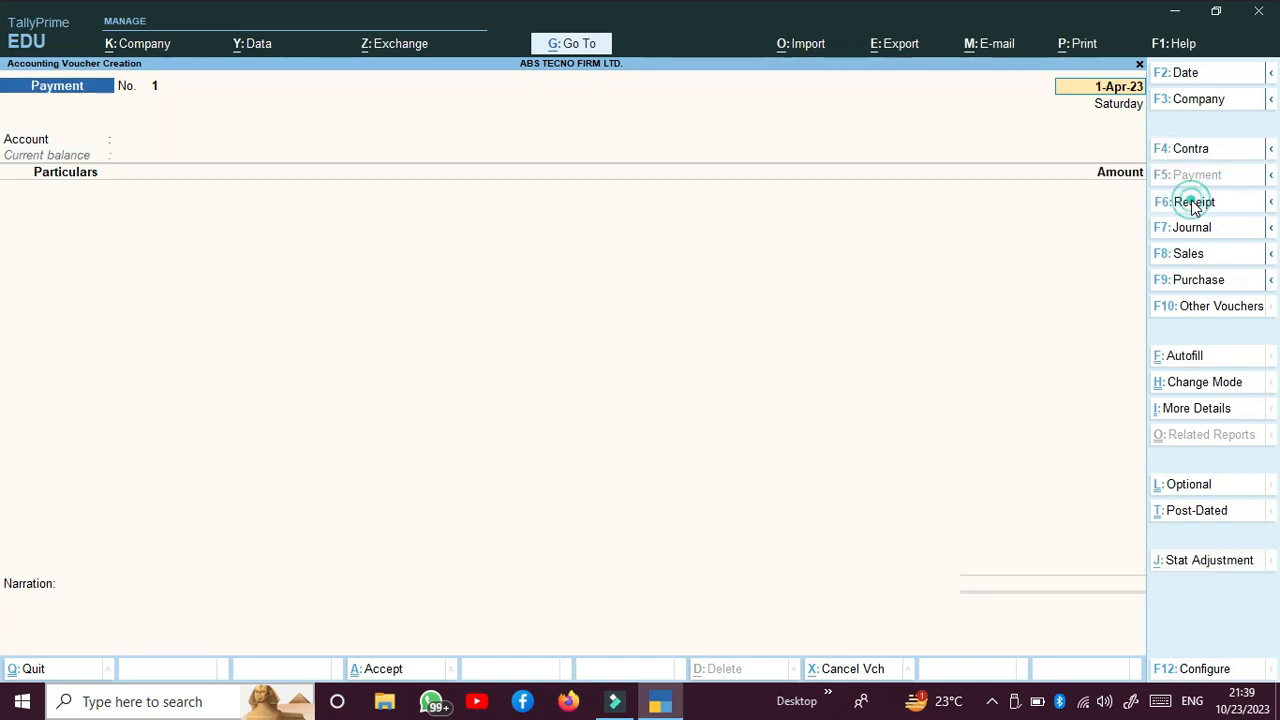
pyautogui.click(1193, 229)
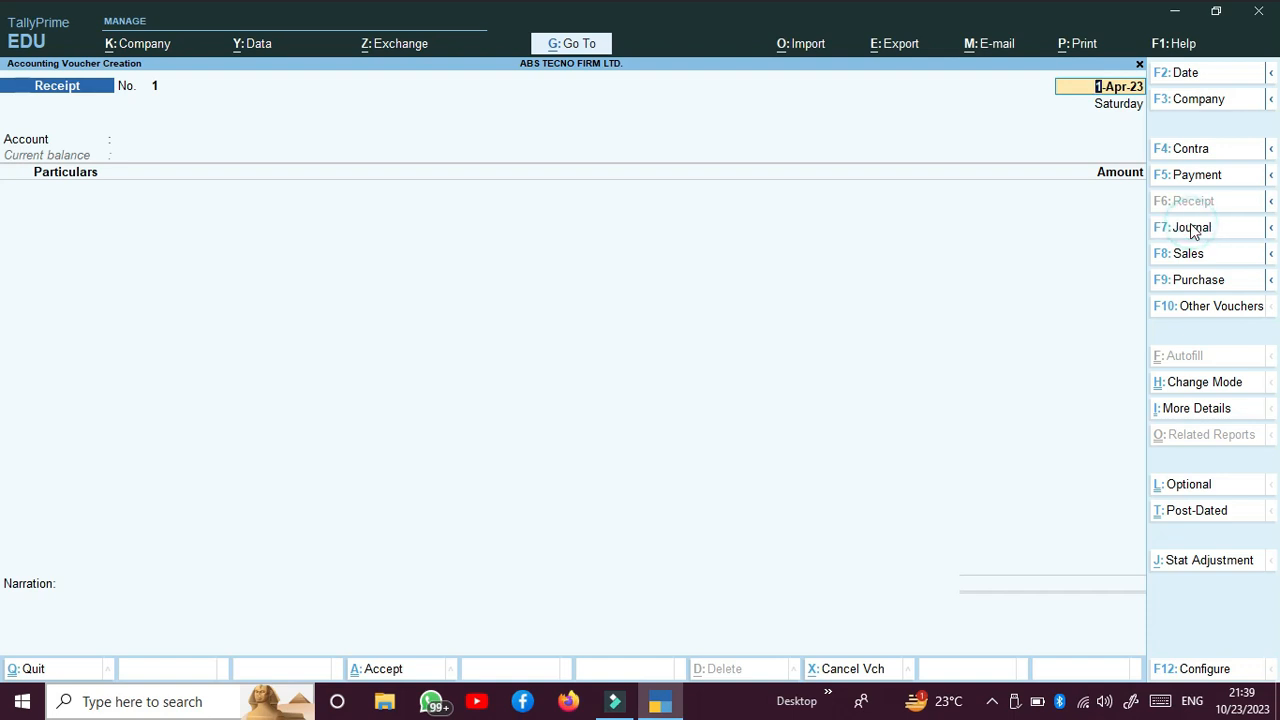
pyautogui.click(1190, 253)
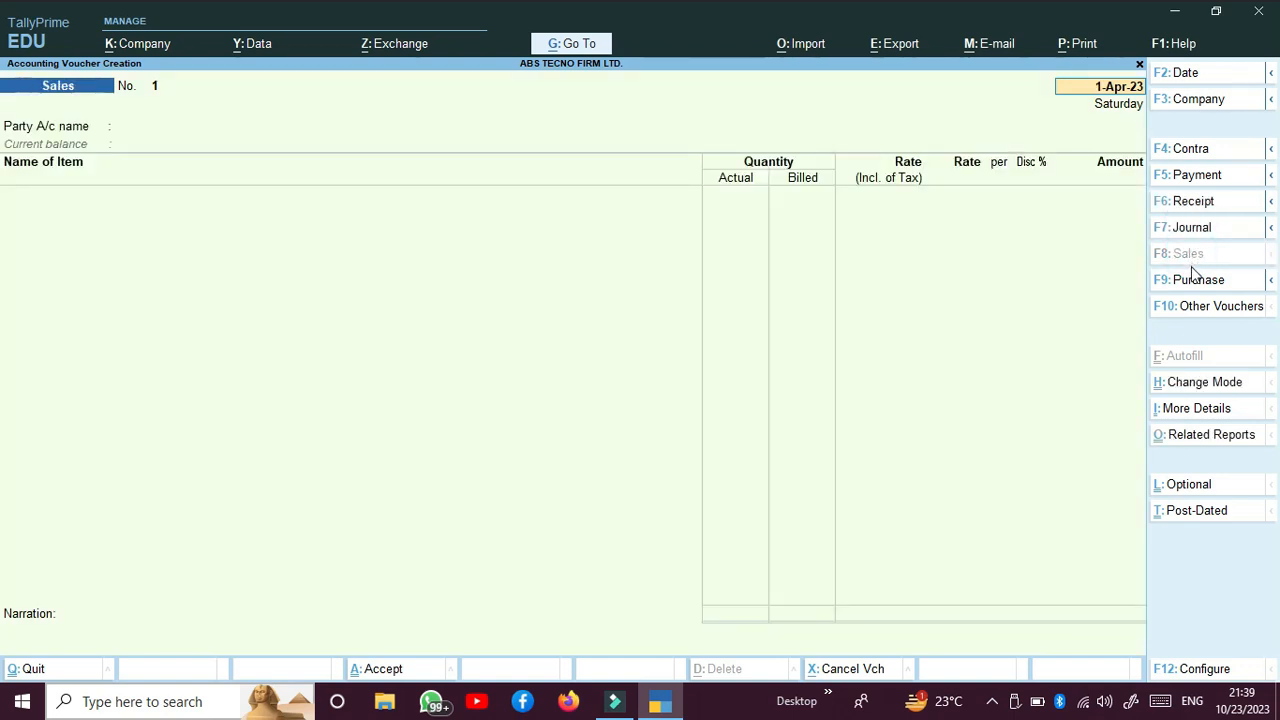
pyautogui.click(1196, 281)
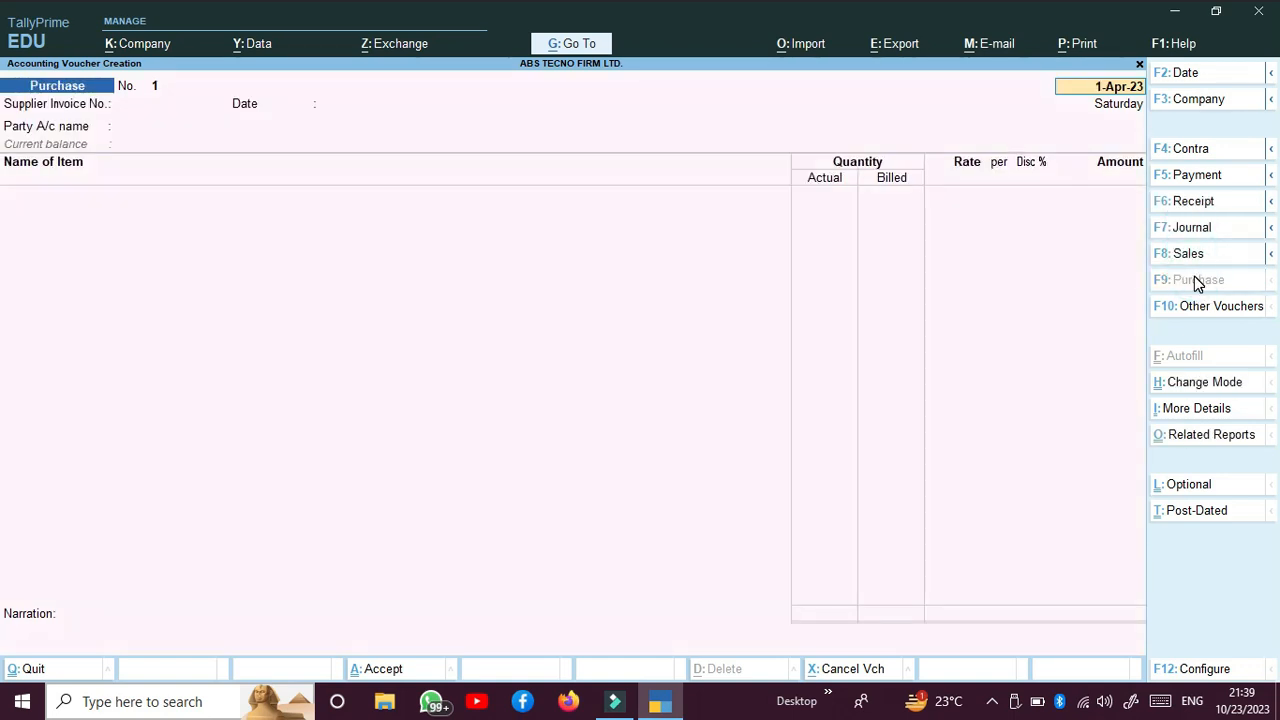
# Step: Examine the full list of other voucher types, and leave voucher creation without entering a voucher
pyautogui.click(1199, 309)
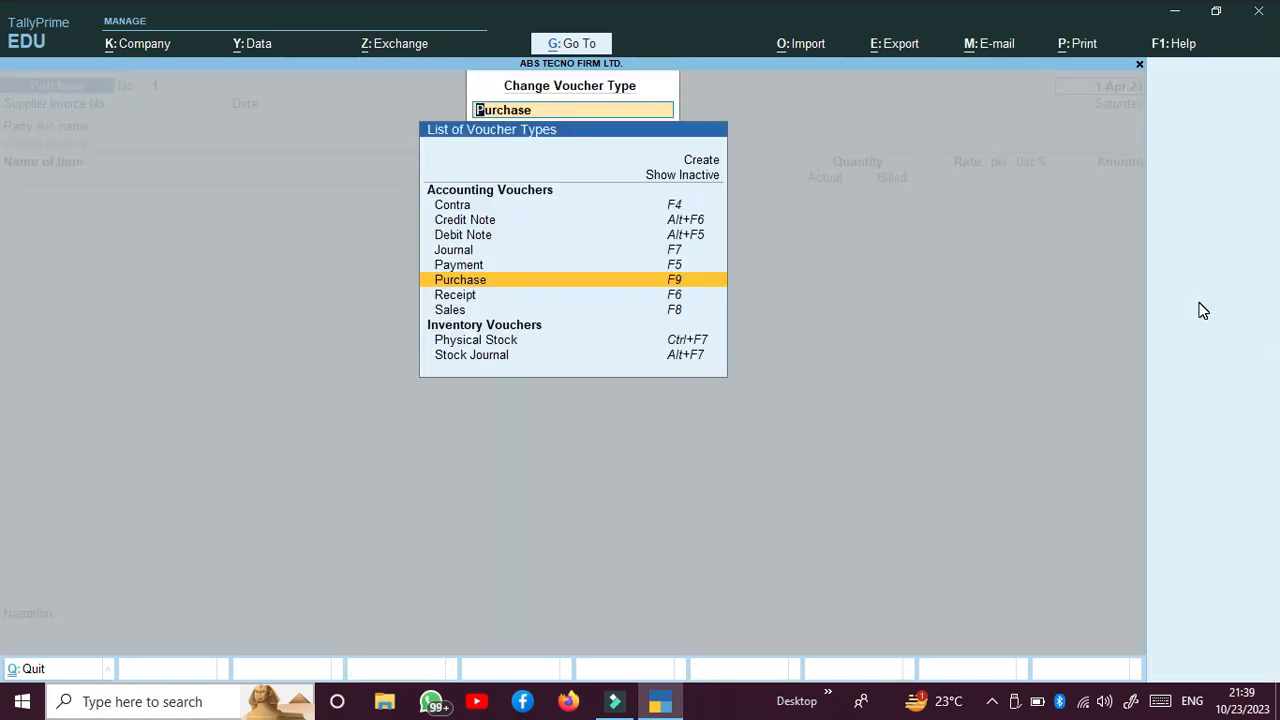
pyautogui.press('BackSpace')
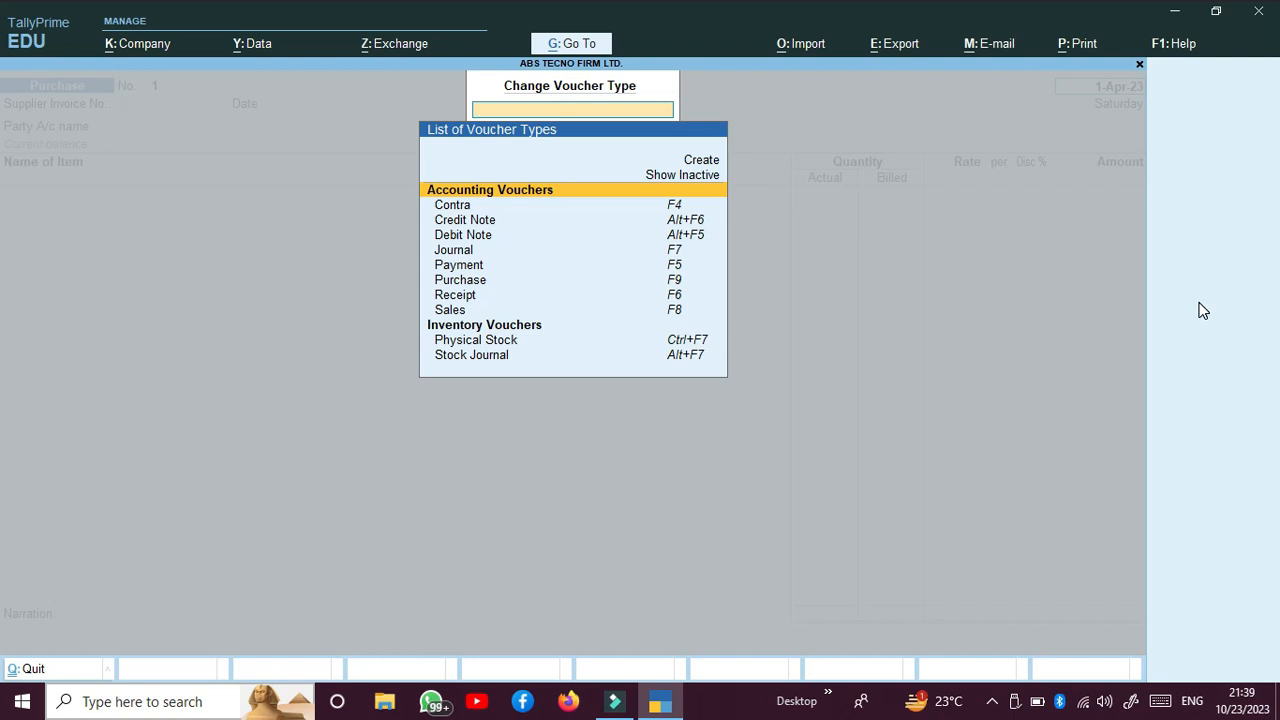
pyautogui.press('Escape')
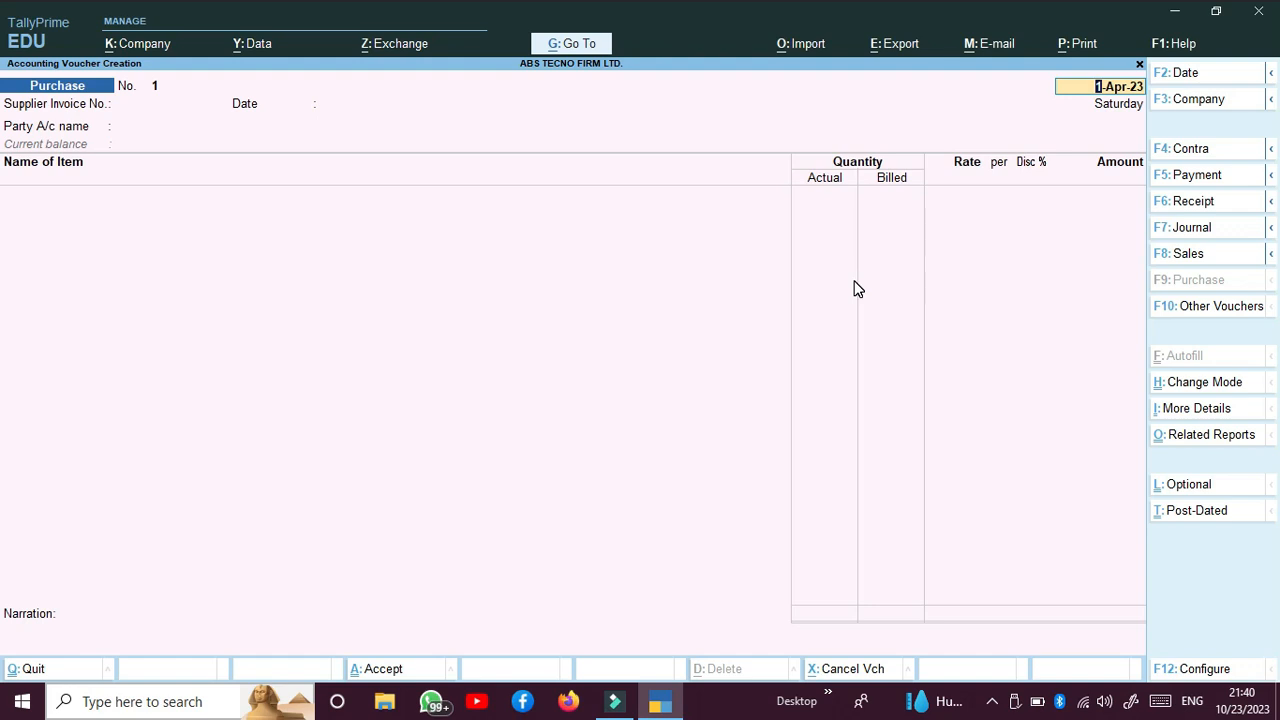
pyautogui.press('BackSpace')
pyautogui.press('Escape')
pyautogui.press('y')
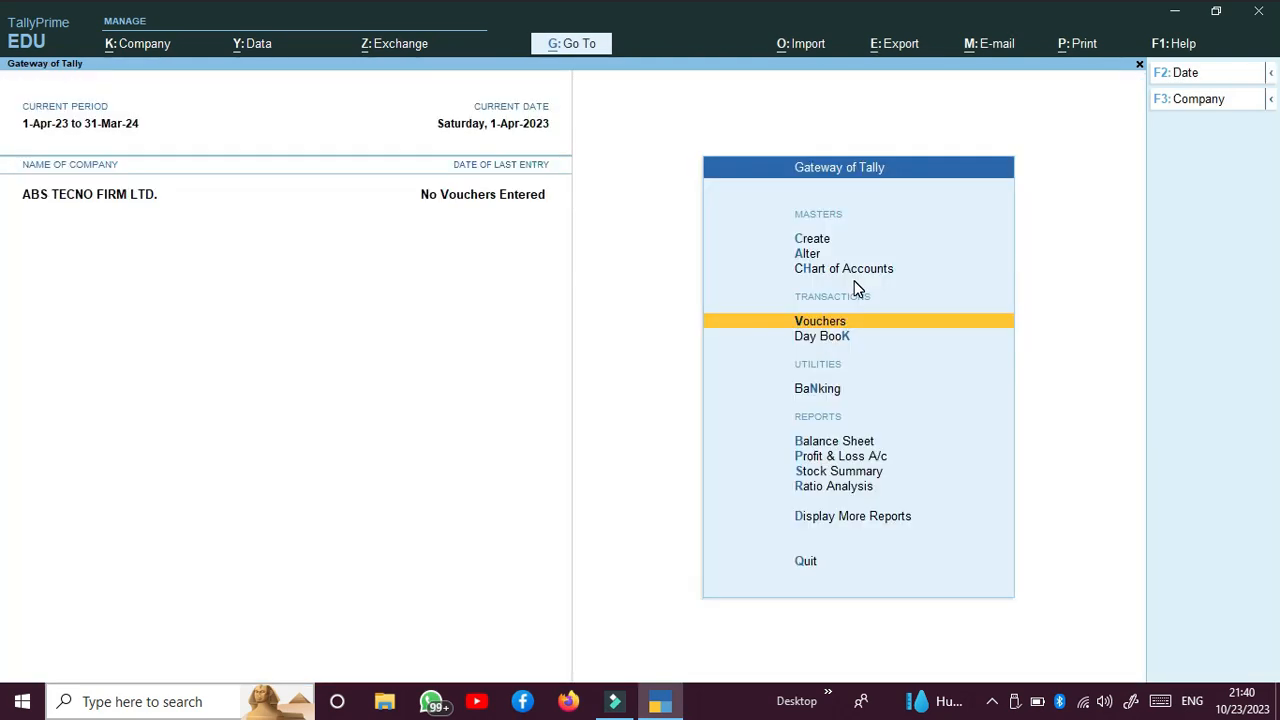
# Step: View the Day Book, and look through the Banking options from Cheque Printing to Bank Reconciliation
pyautogui.click(821, 336)
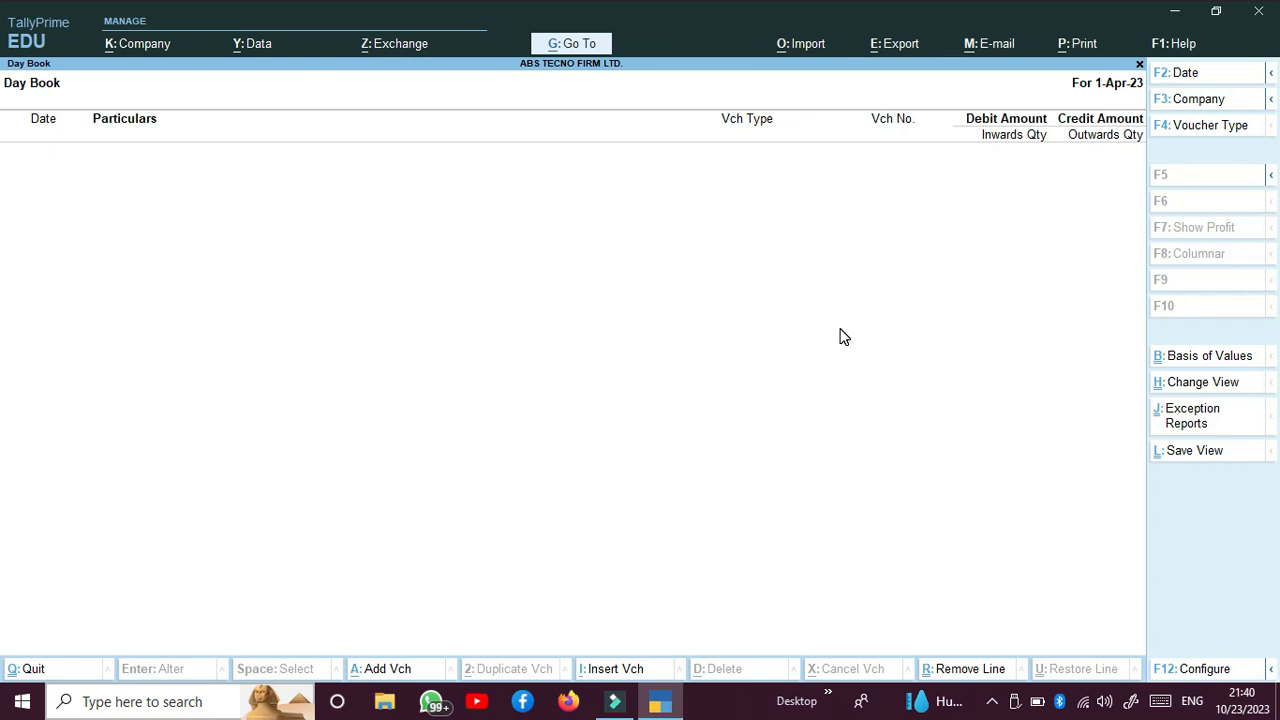
pyautogui.press('Escape')
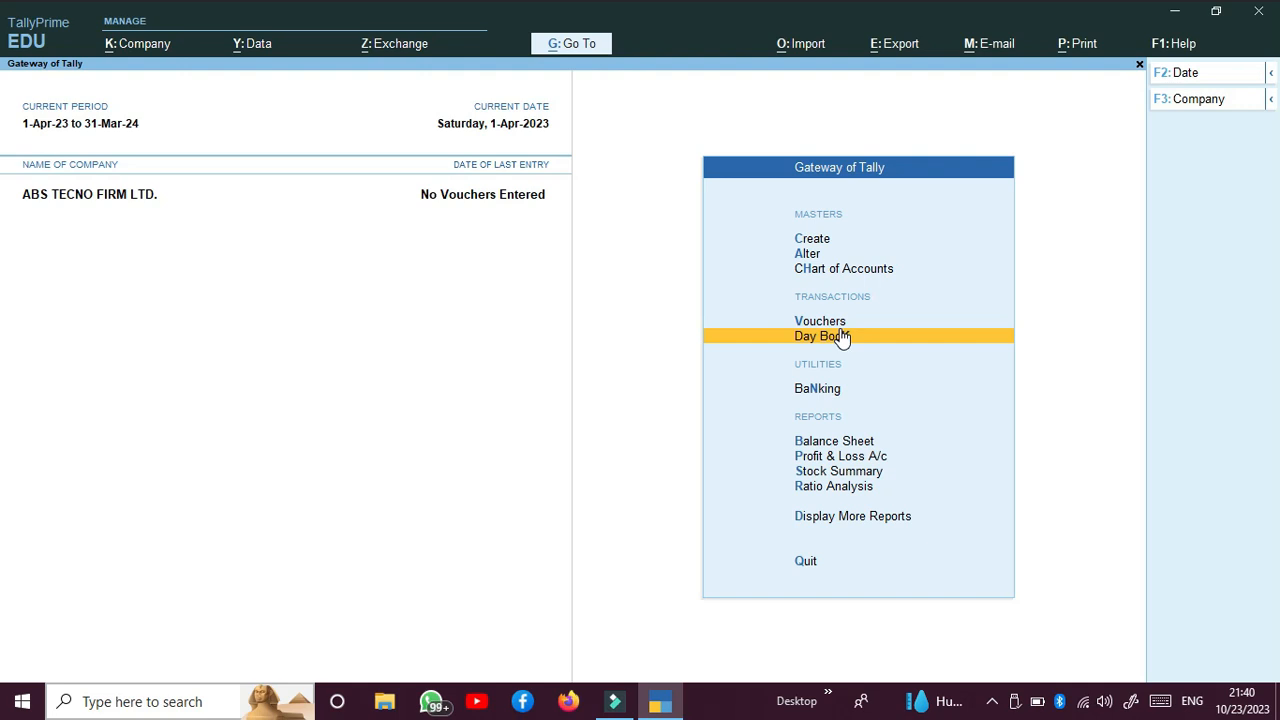
pyautogui.press('Down')
pyautogui.press('Return')
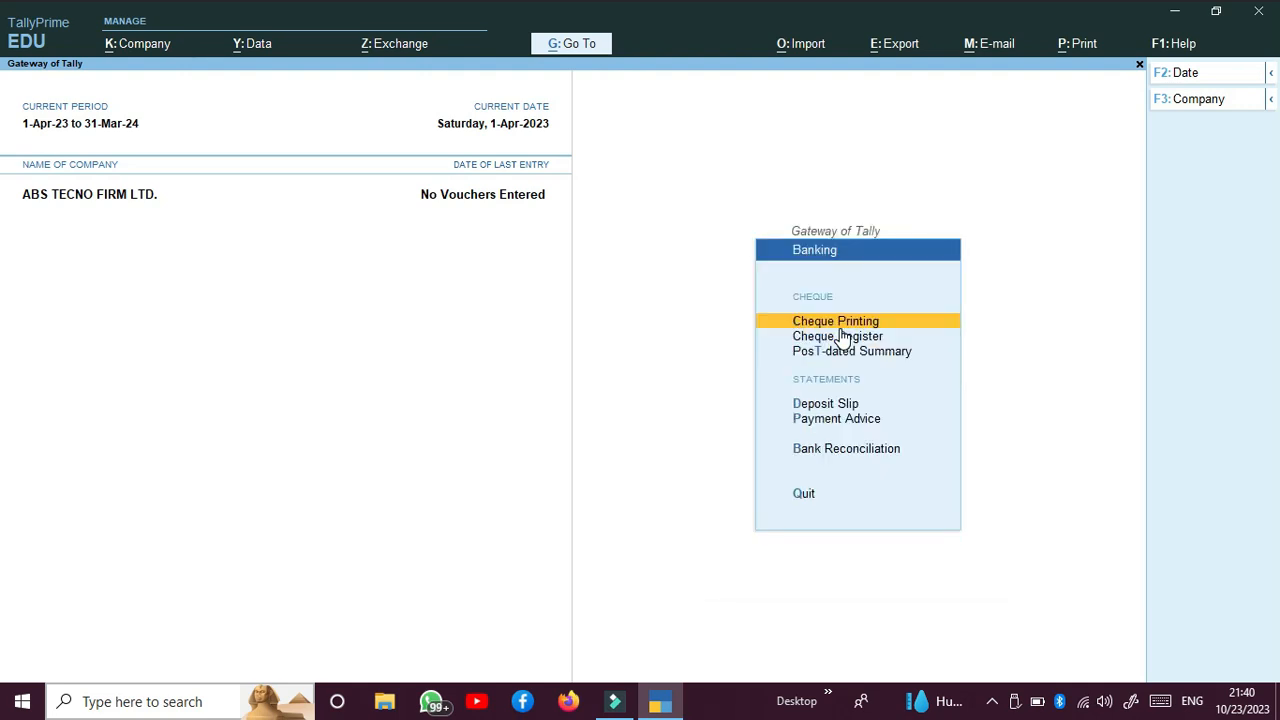
pyautogui.press('Down')
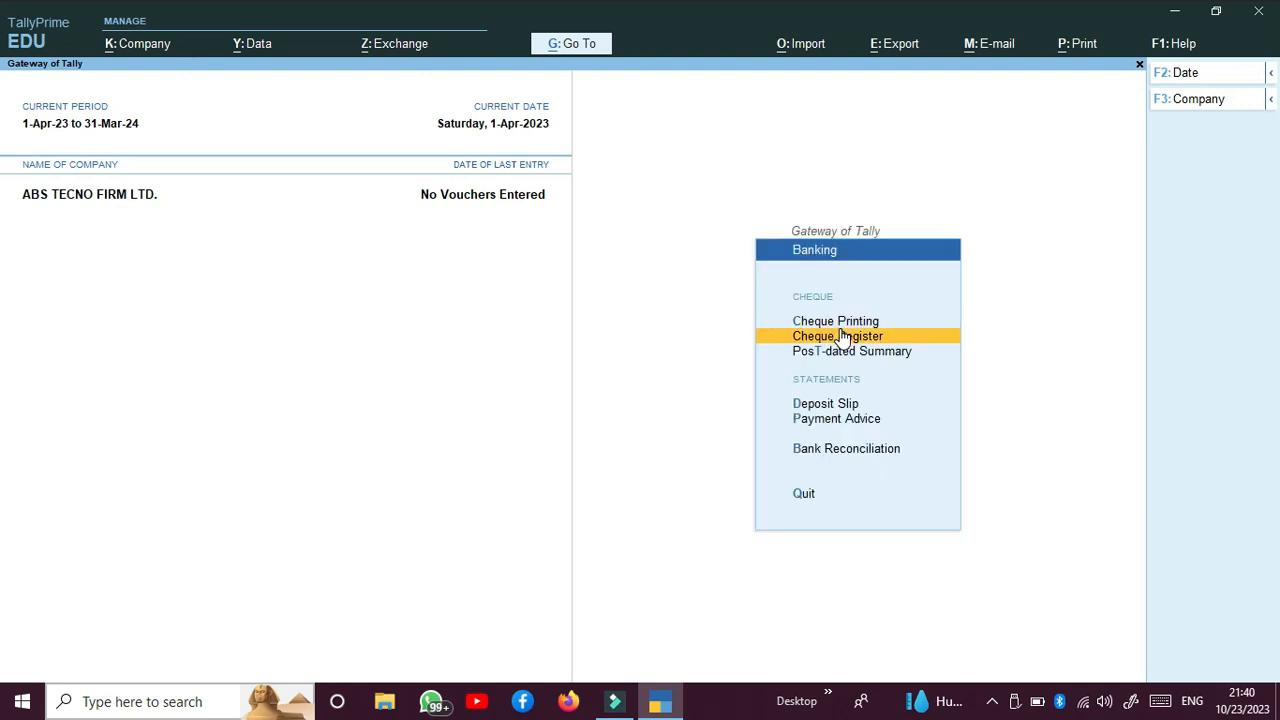
pyautogui.press('Down')
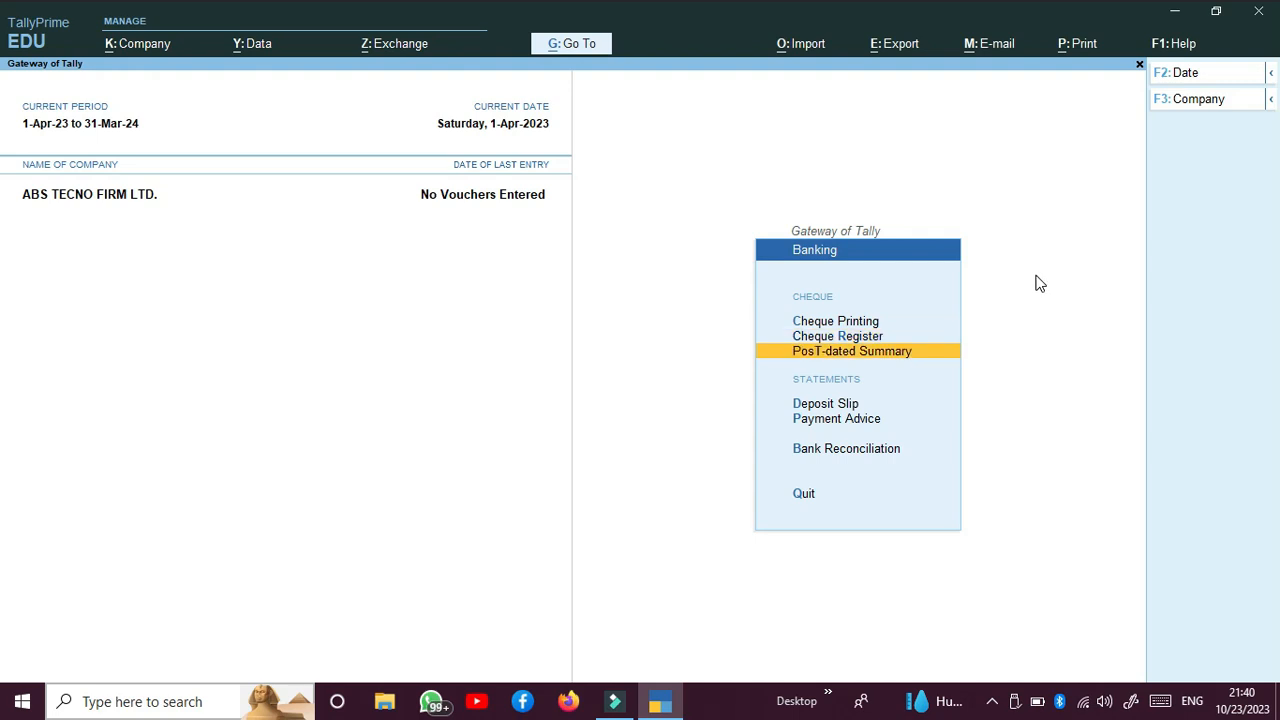
pyautogui.press('Down')
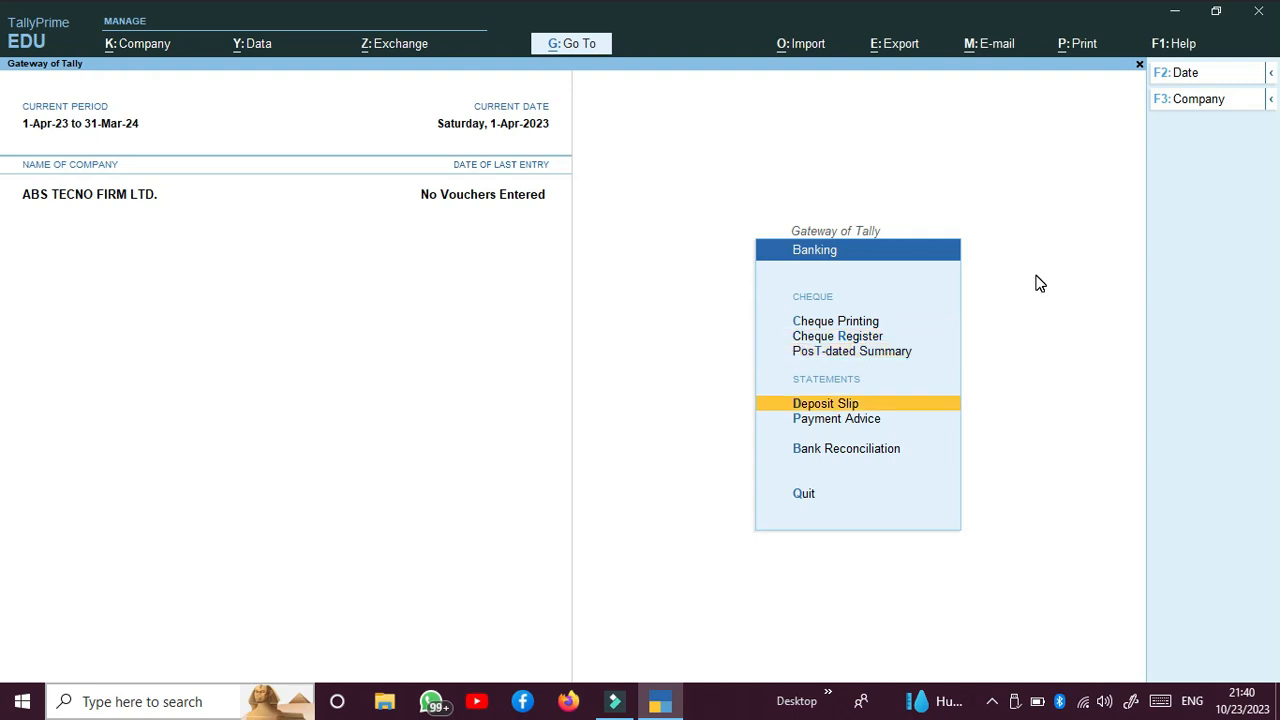
pyautogui.press('Down')
pyautogui.press('Down')
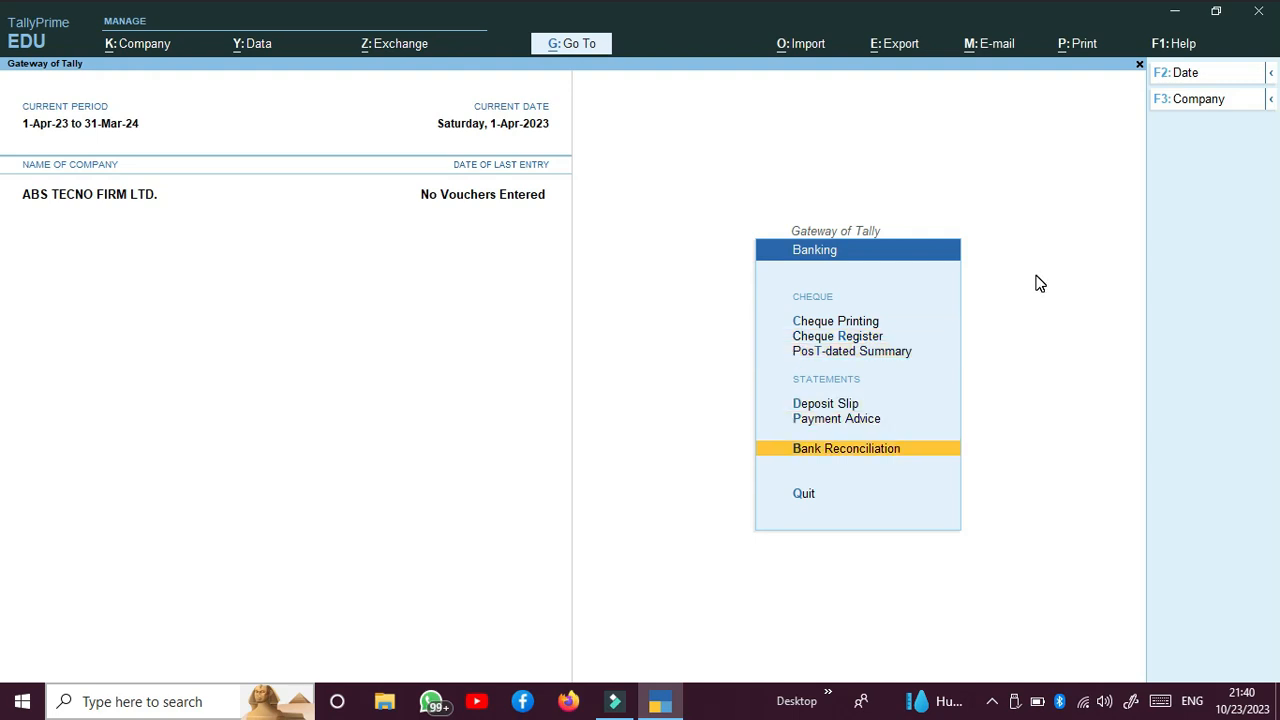
# Step: Leave the Banking options, and view the Balance Sheet and the Profit & Loss A/c in turn
pyautogui.press('Escape')
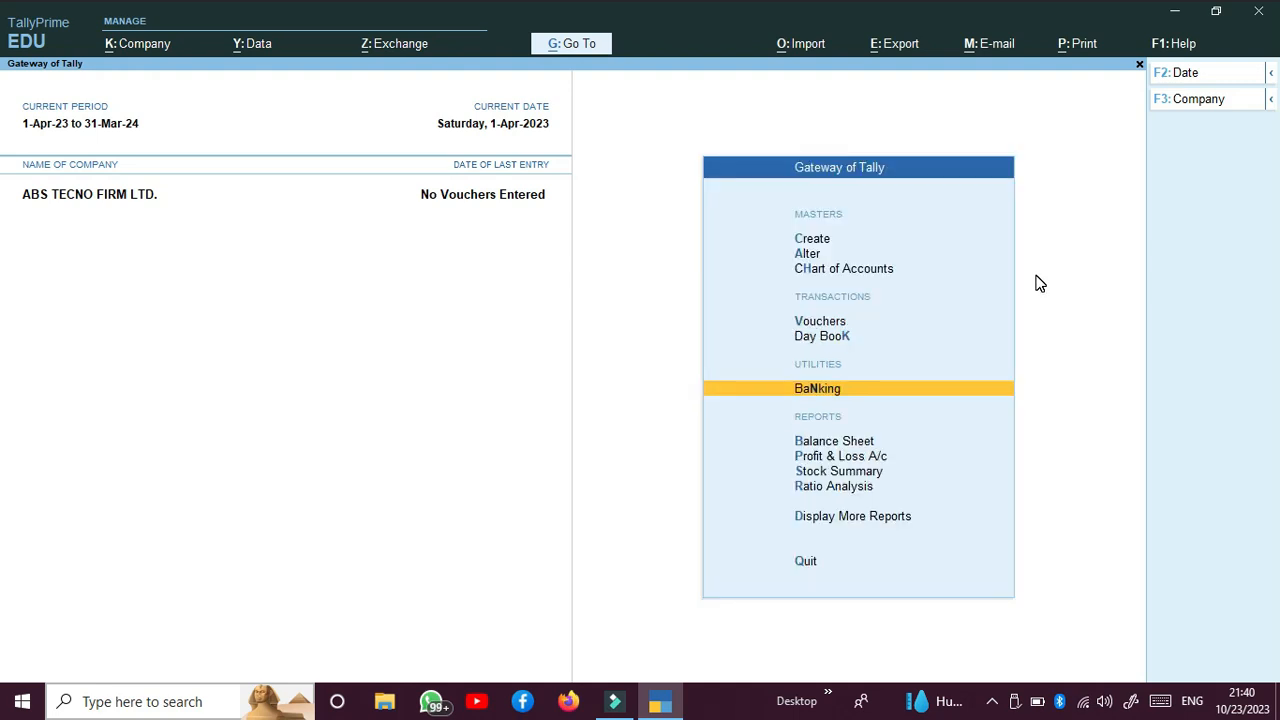
pyautogui.press('Down')
pyautogui.press('Return')
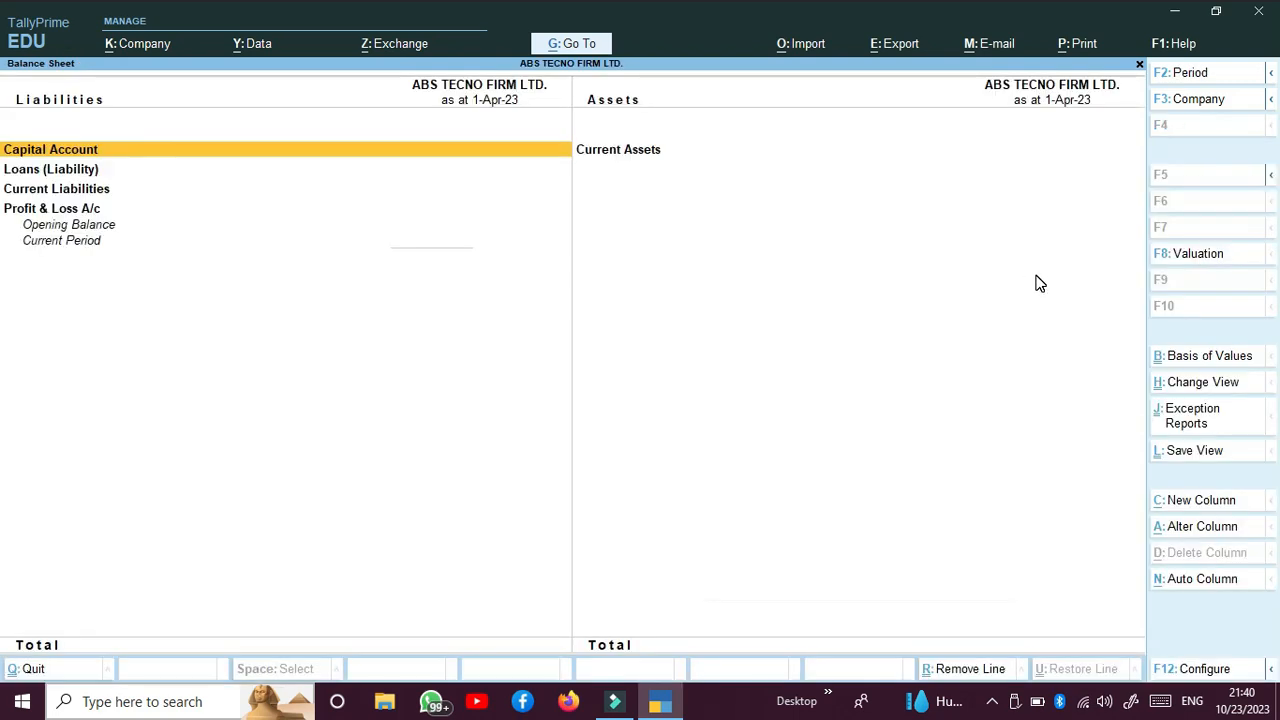
pyautogui.press('Escape')
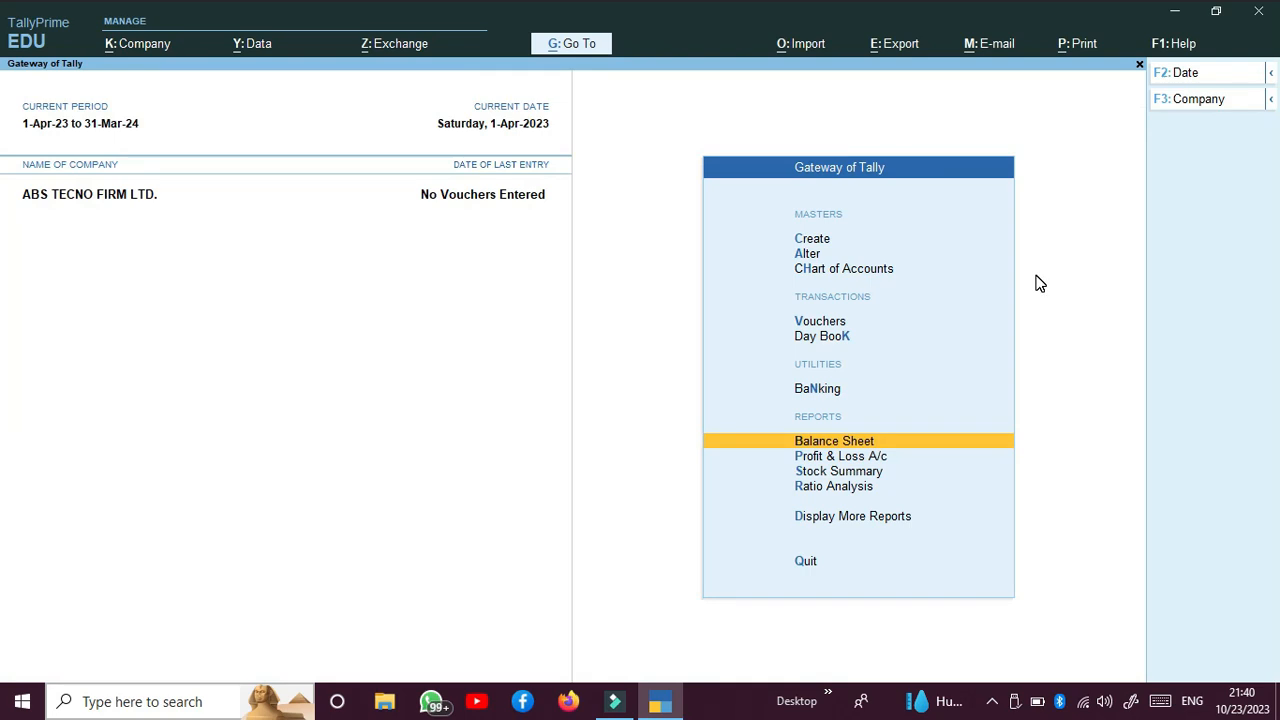
pyautogui.press('Down')
pyautogui.press('Return')
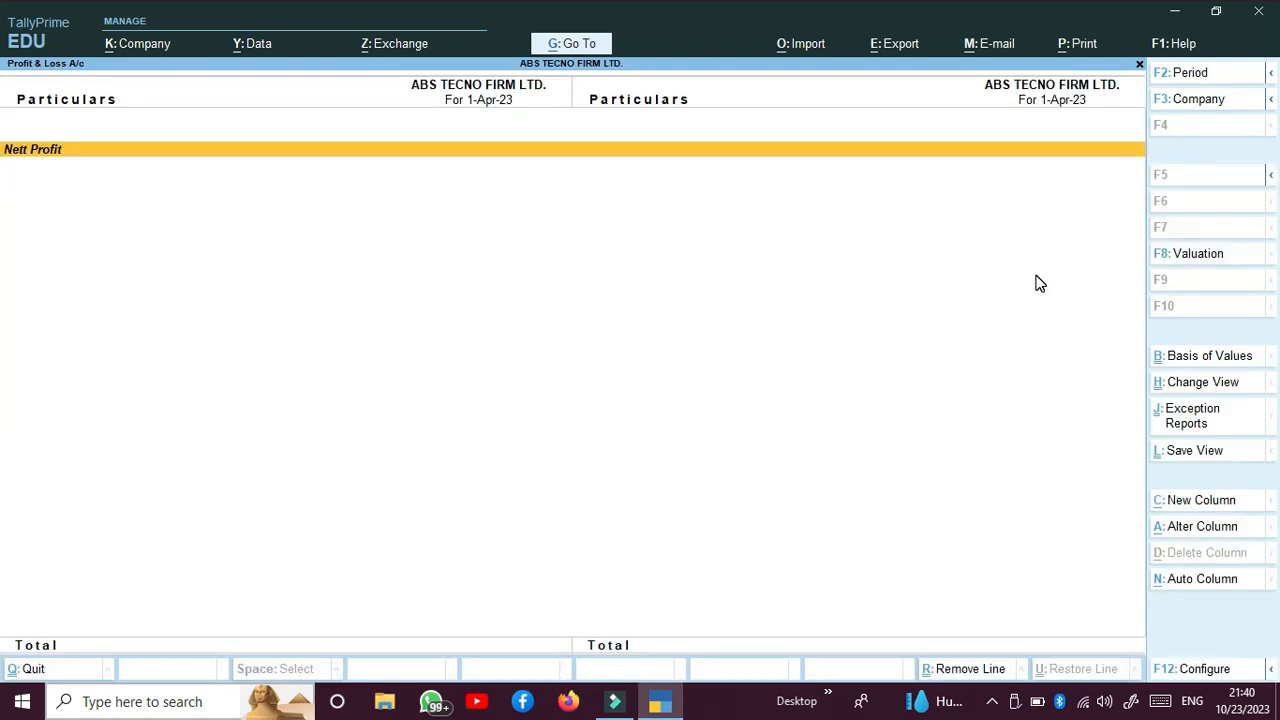
pyautogui.press('Escape')
# Step: View the Stock Summary and the Ratio Analysis reports, returning to the Gateway of Tally after each
pyautogui.press('Down')
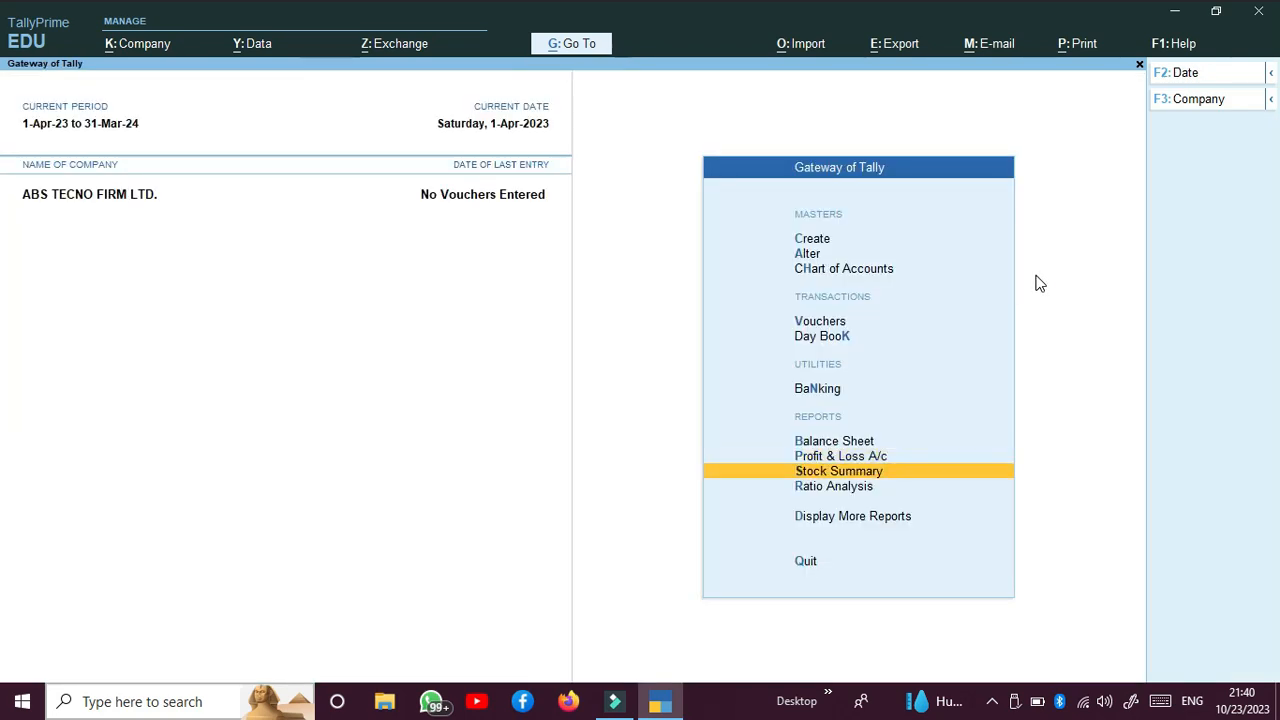
pyautogui.press('Return')
pyautogui.press('Escape')
pyautogui.press('Down')
pyautogui.press('Return')
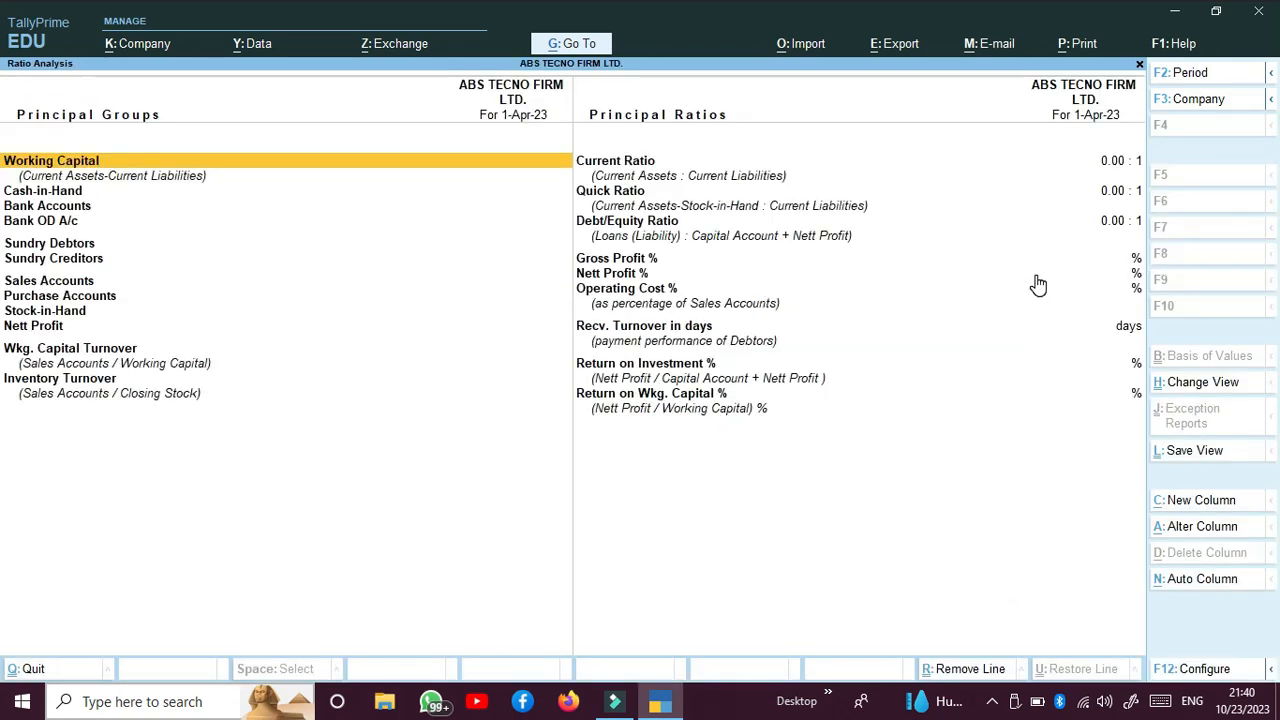
pyautogui.press('Escape')
# Step: Look through the additional reports from Trial Balance to Analysis & Verification, and return to the Gateway of Tally without quitting the program
pyautogui.press('Down')
pyautogui.press('Return')
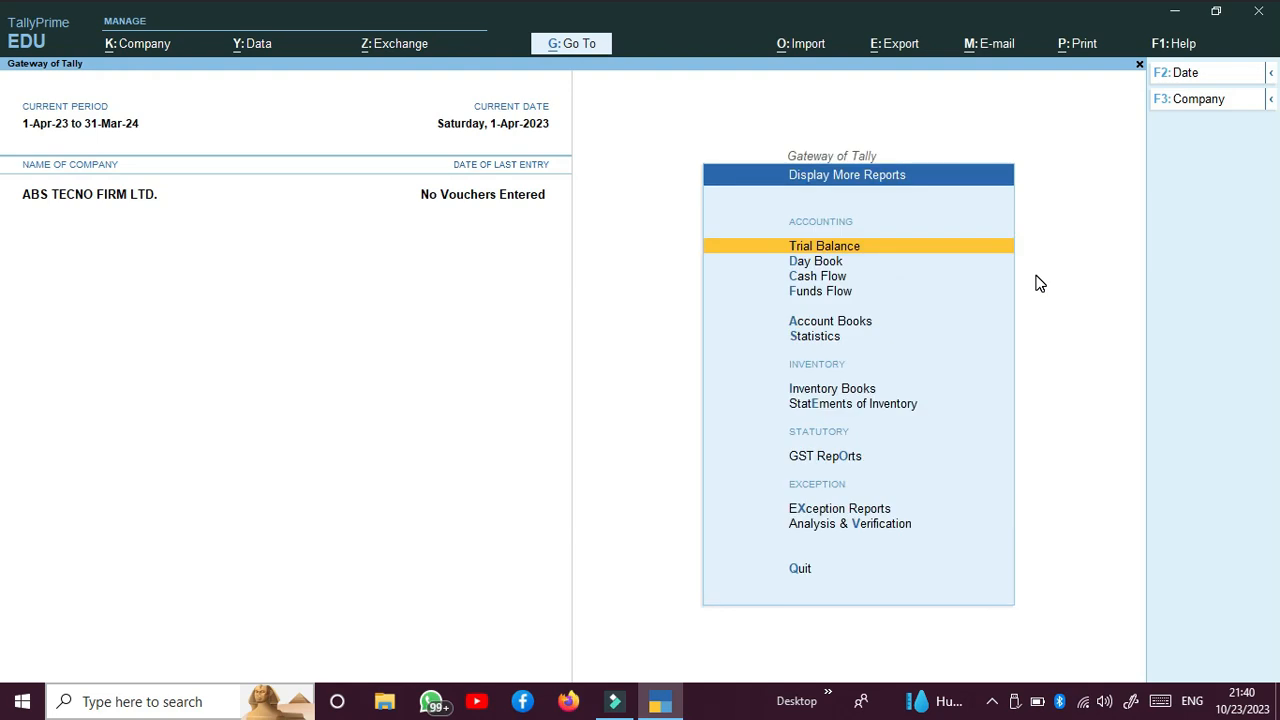
pyautogui.press('Down')
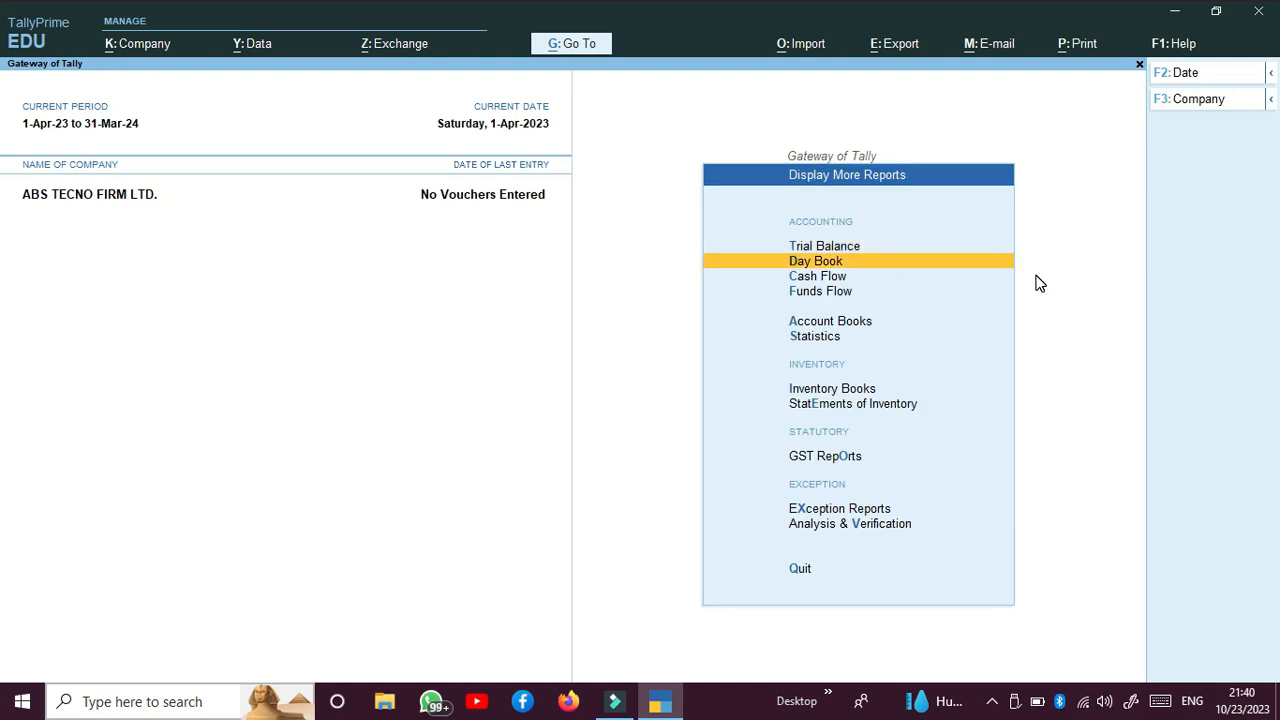
pyautogui.press('Down')
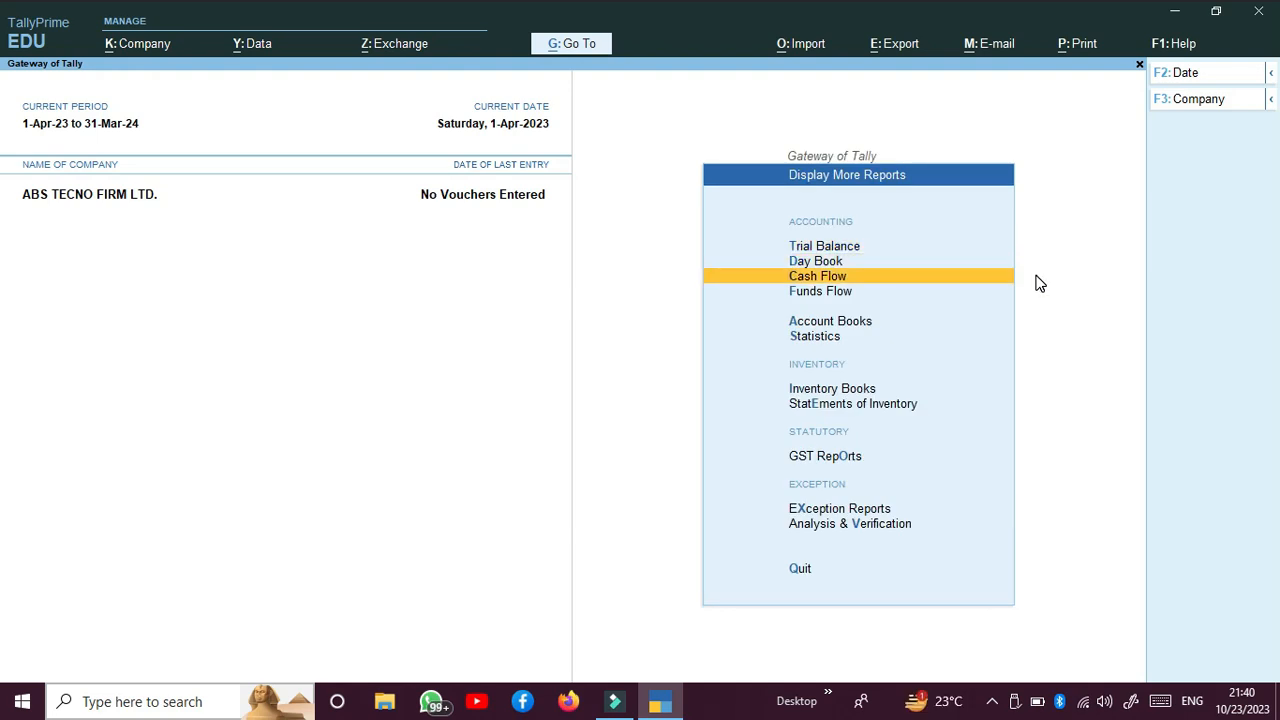
pyautogui.press('Down')
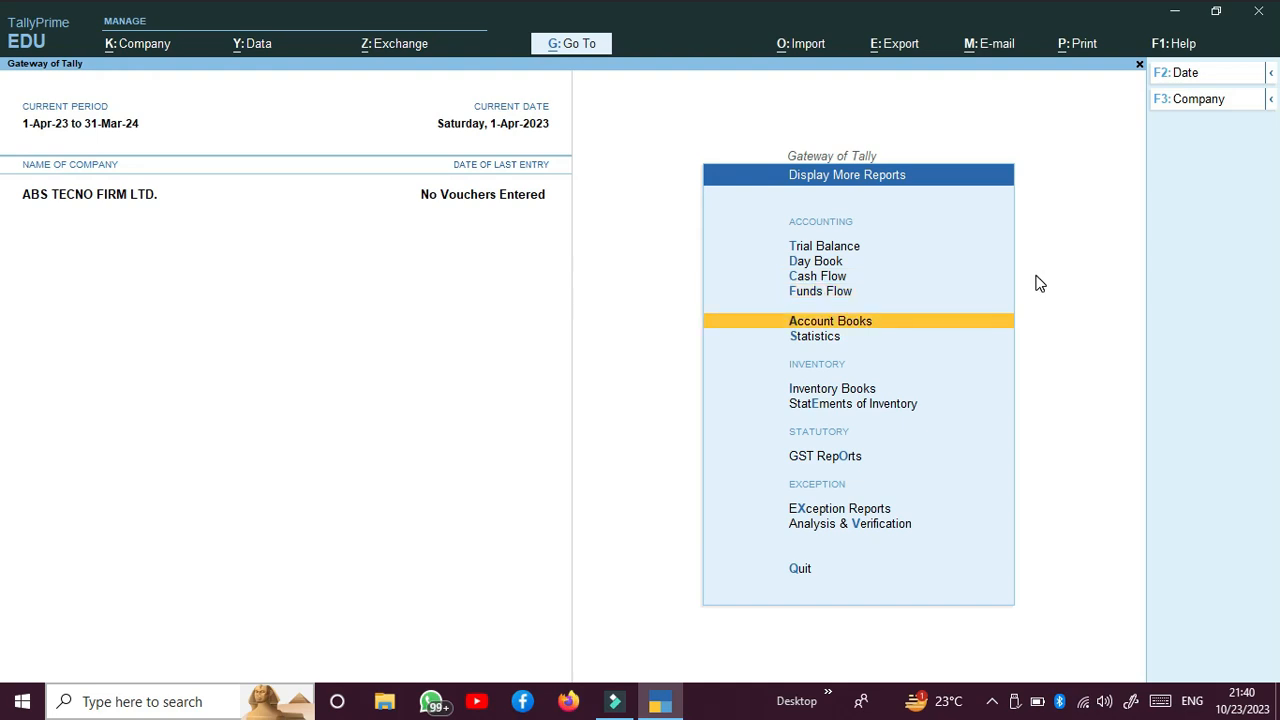
pyautogui.press('Down')
pyautogui.press('Down')
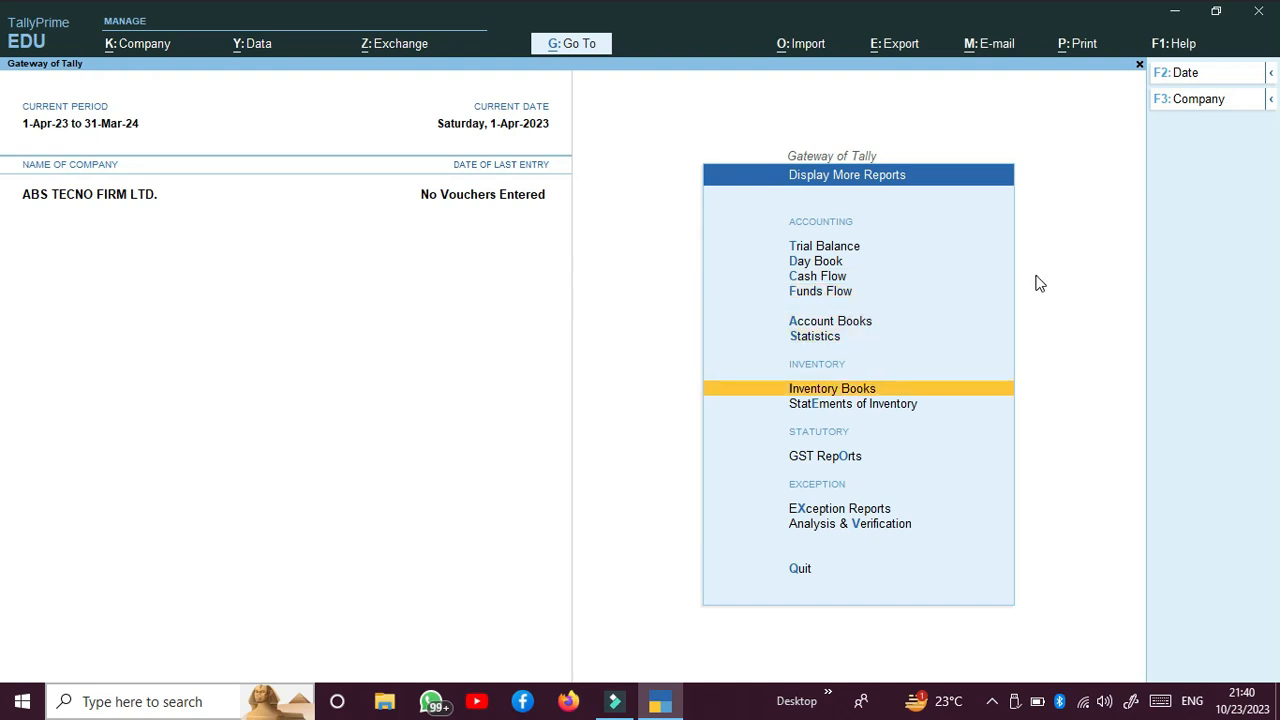
pyautogui.press('Down')
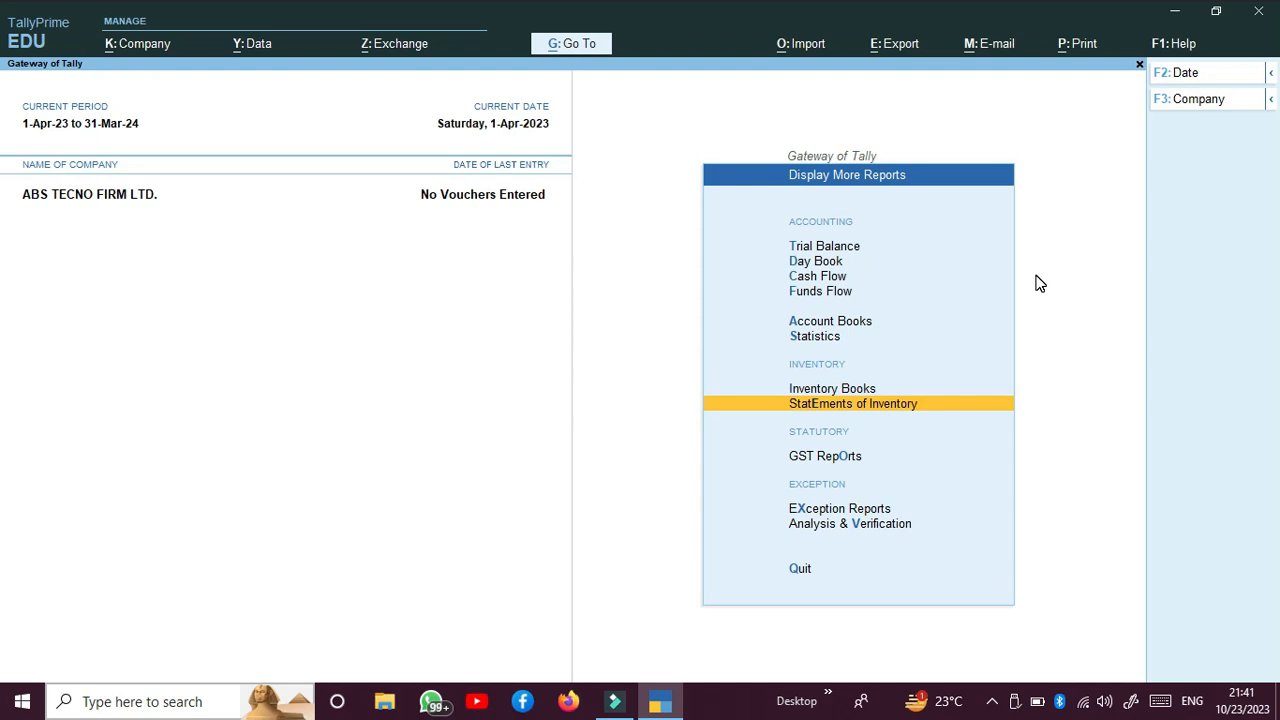
pyautogui.press('Down')
pyautogui.press('Down')
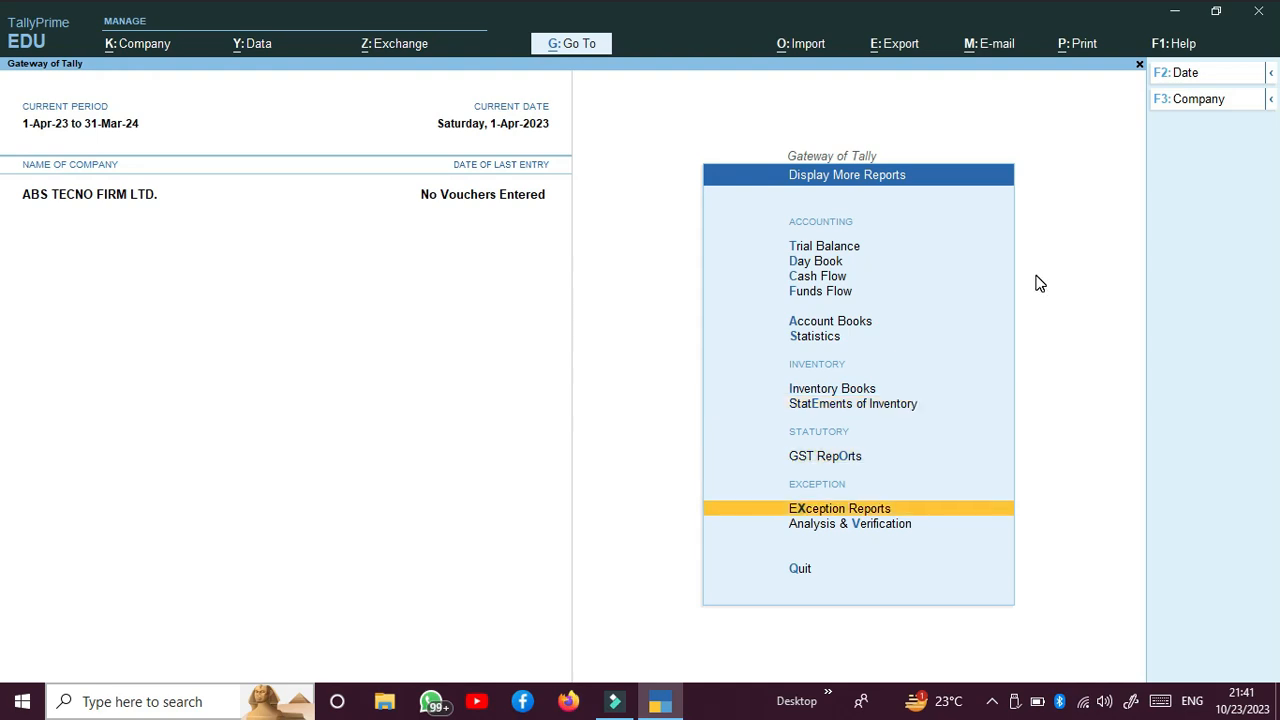
pyautogui.press('Down')
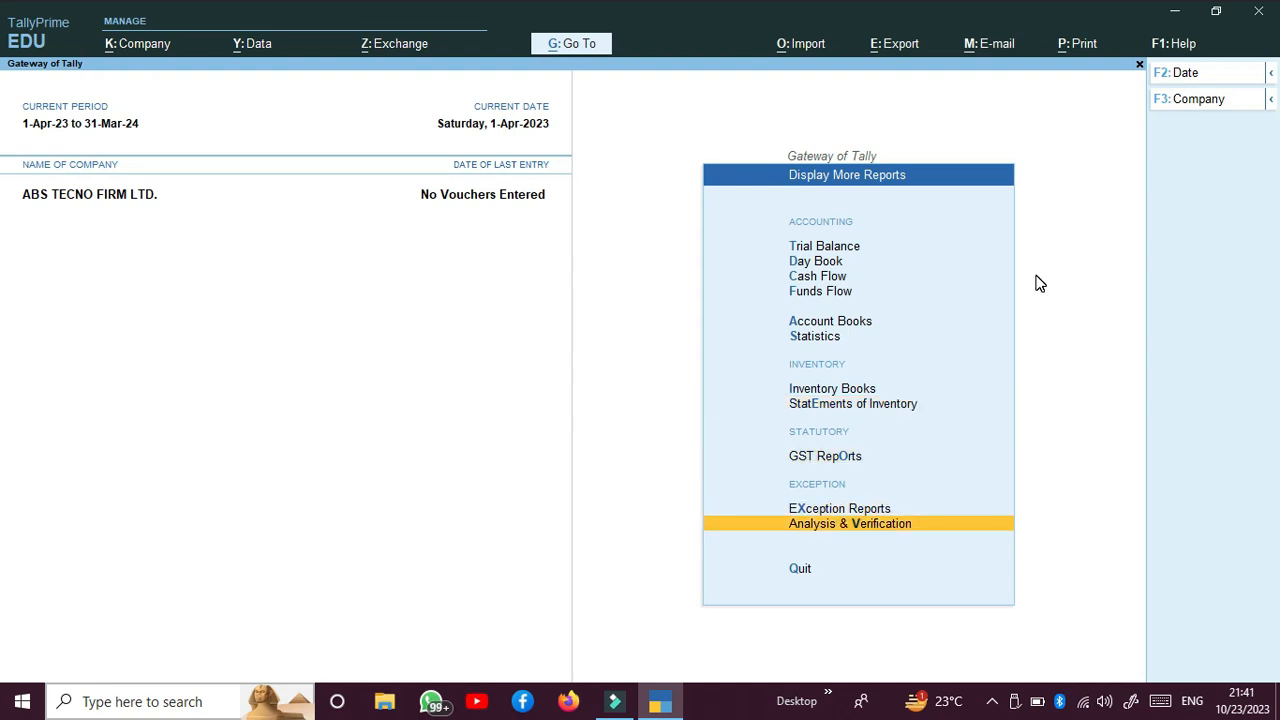
pyautogui.press('Escape')
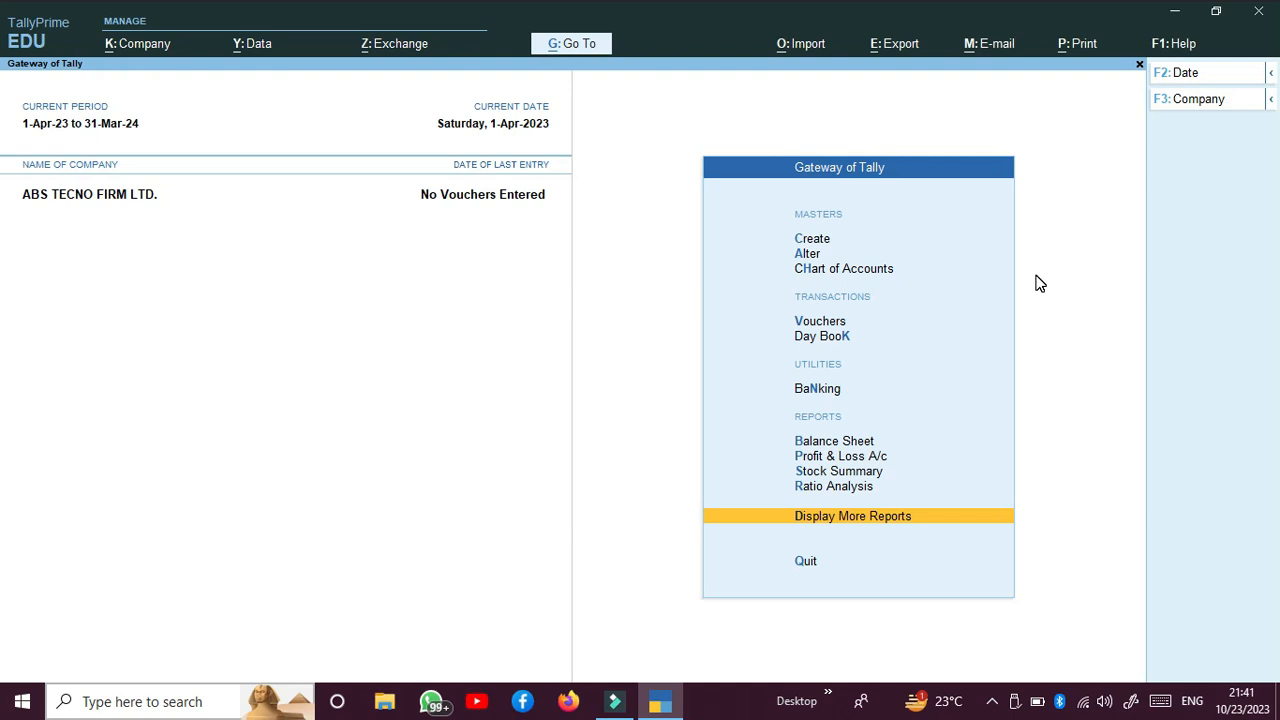
pyautogui.press('Escape')
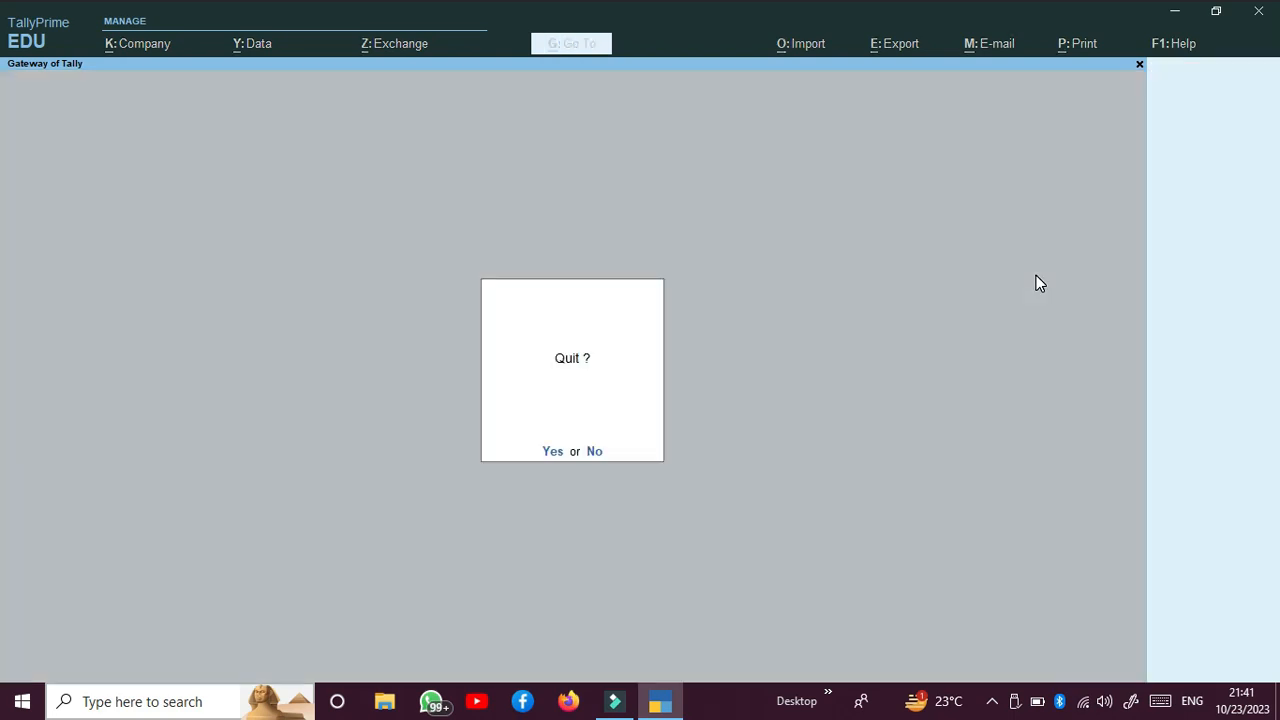
pyautogui.press('n')
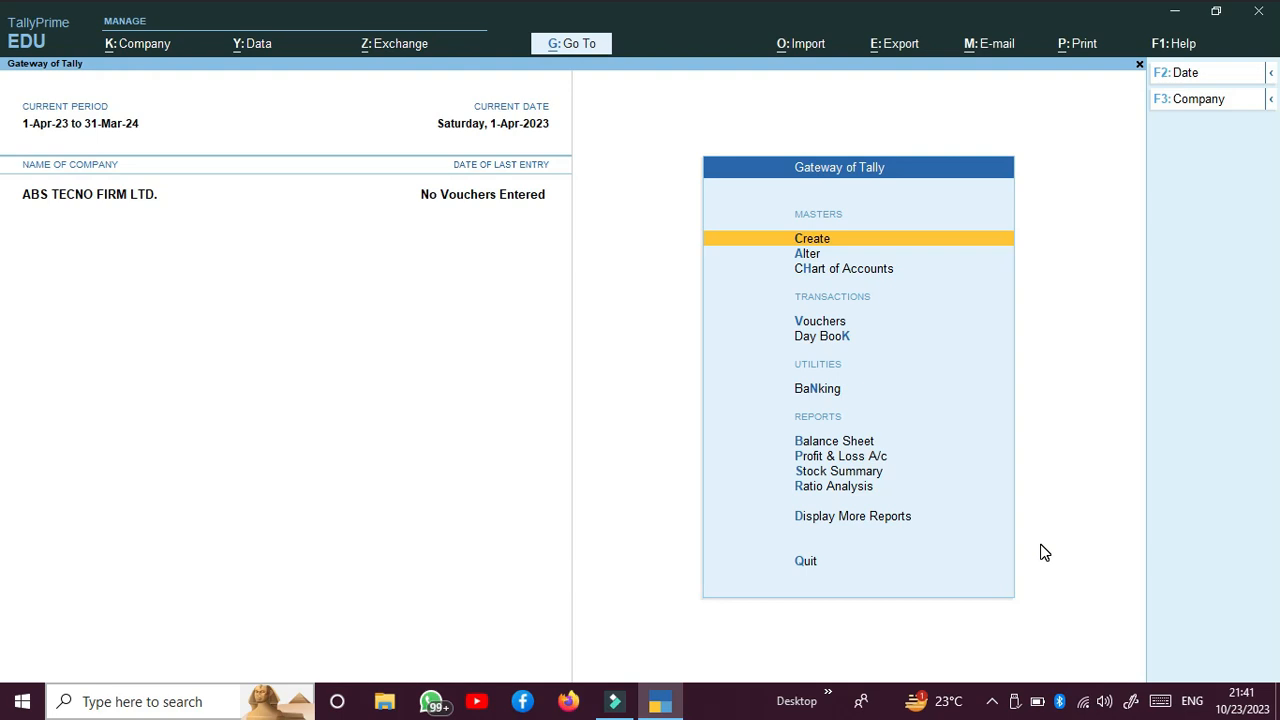
pyautogui.click(992, 700)
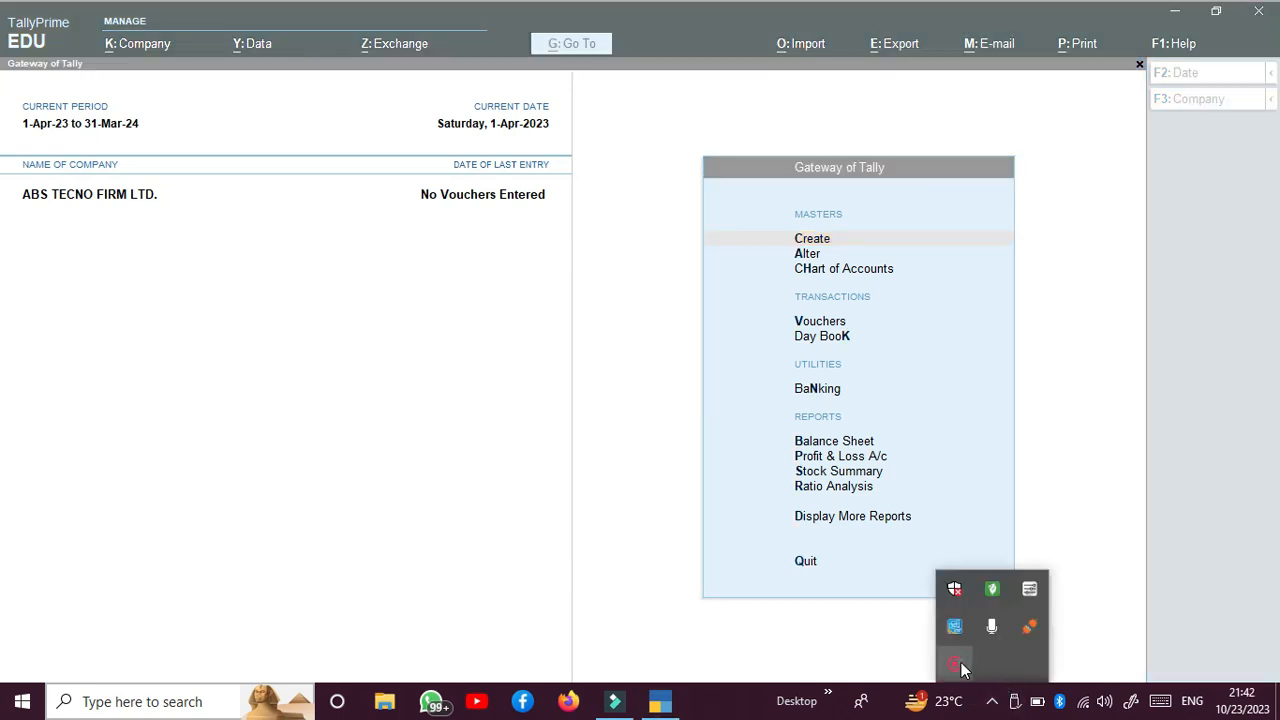
pyautogui.rightClick(960, 668)
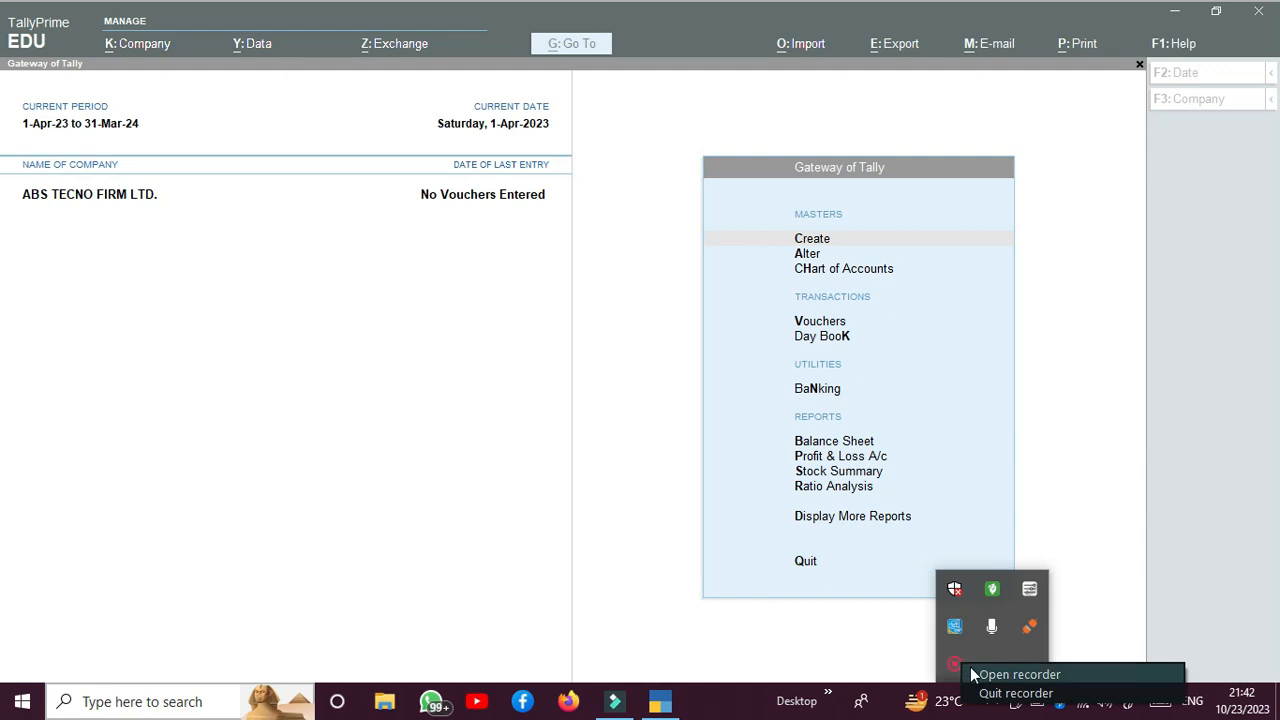